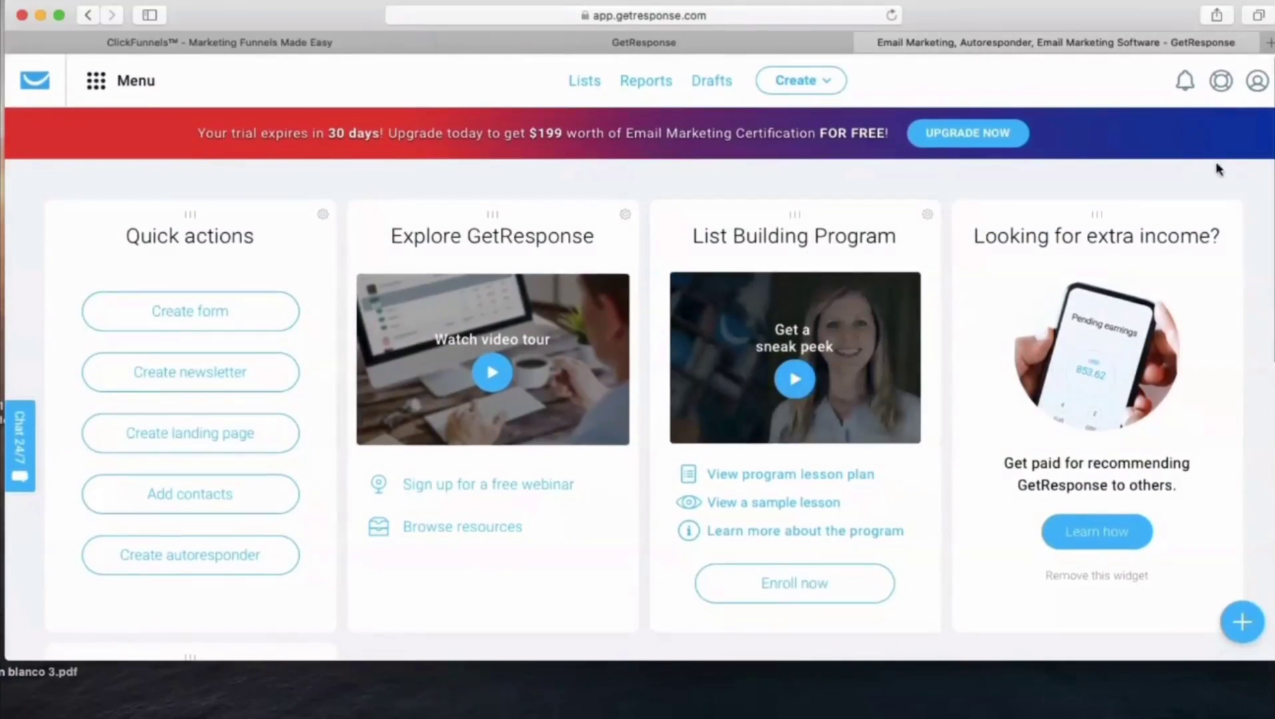
Step: Open the account management settings and go to the account's email addresses
left_click(1256, 81)
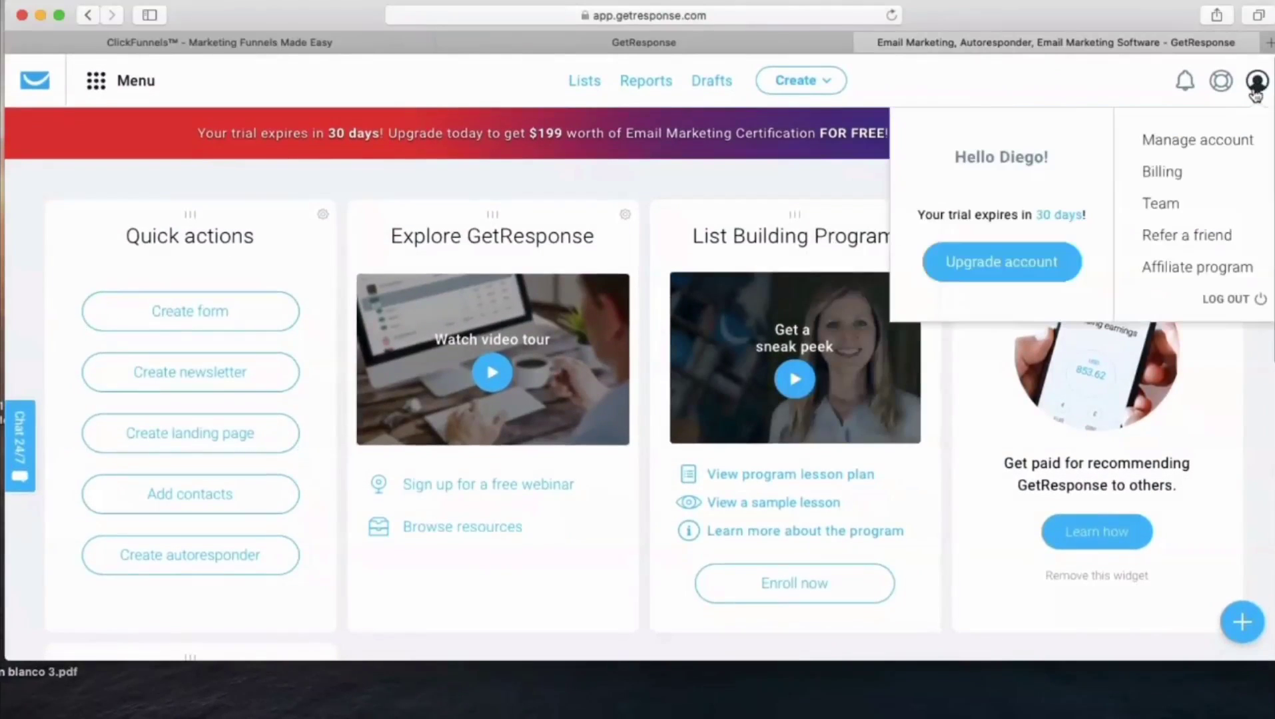
left_click(1196, 148)
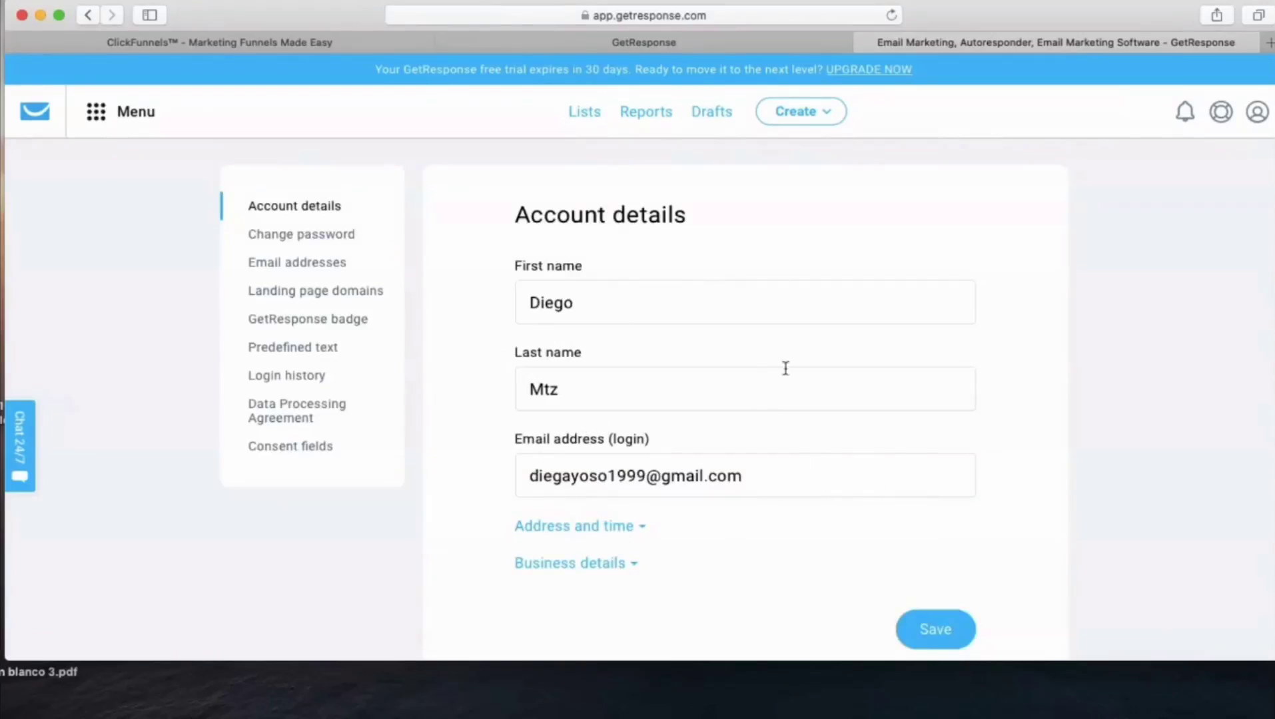
scroll(725, 284, "up", 1)
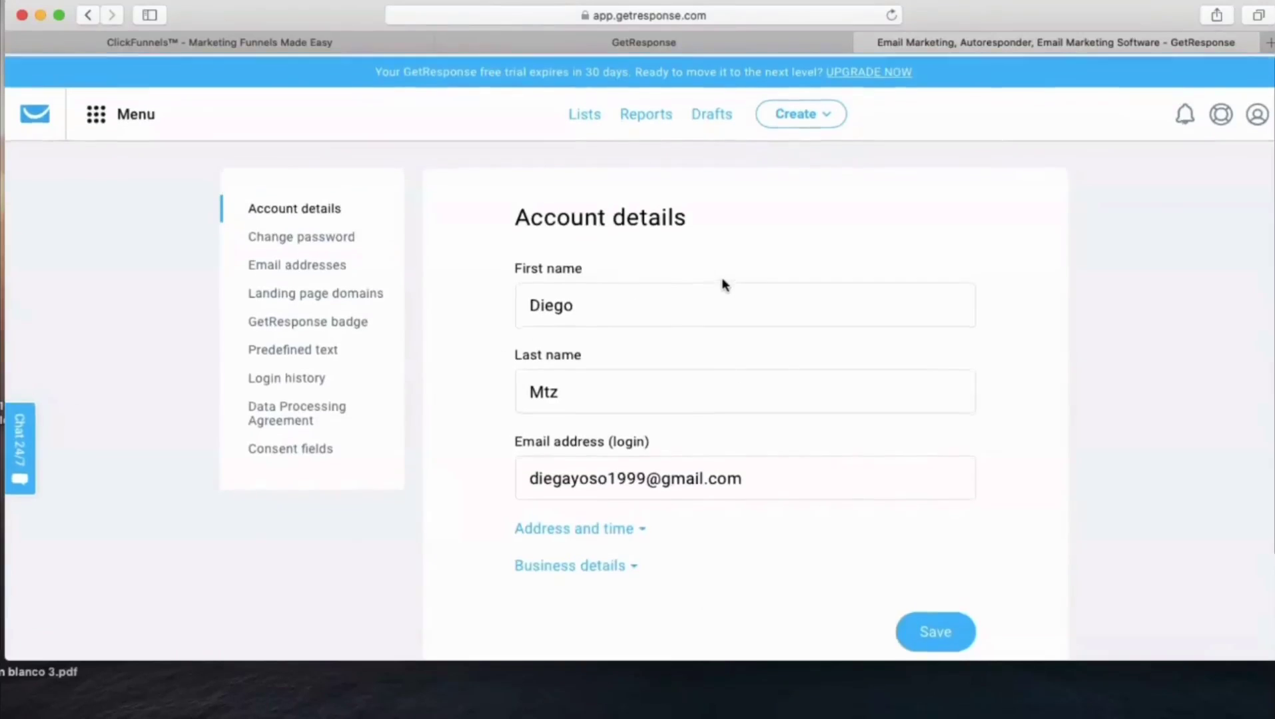
left_click(327, 262)
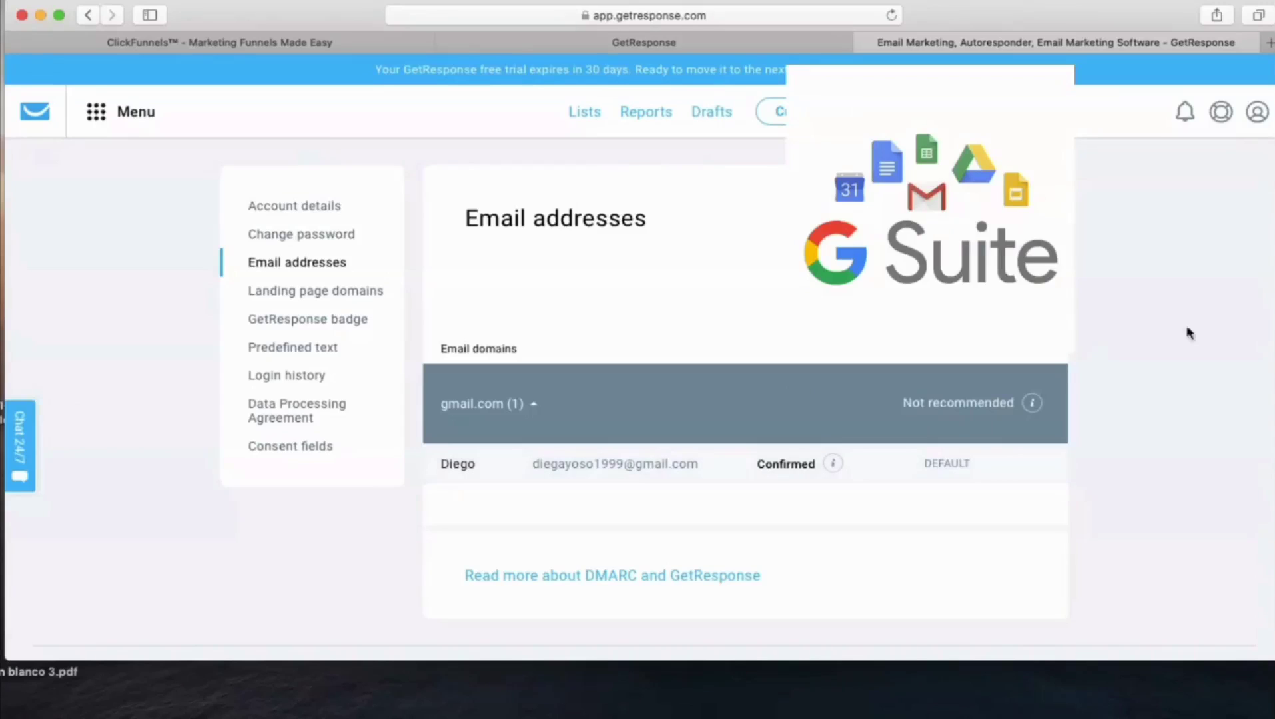
left_click(961, 224)
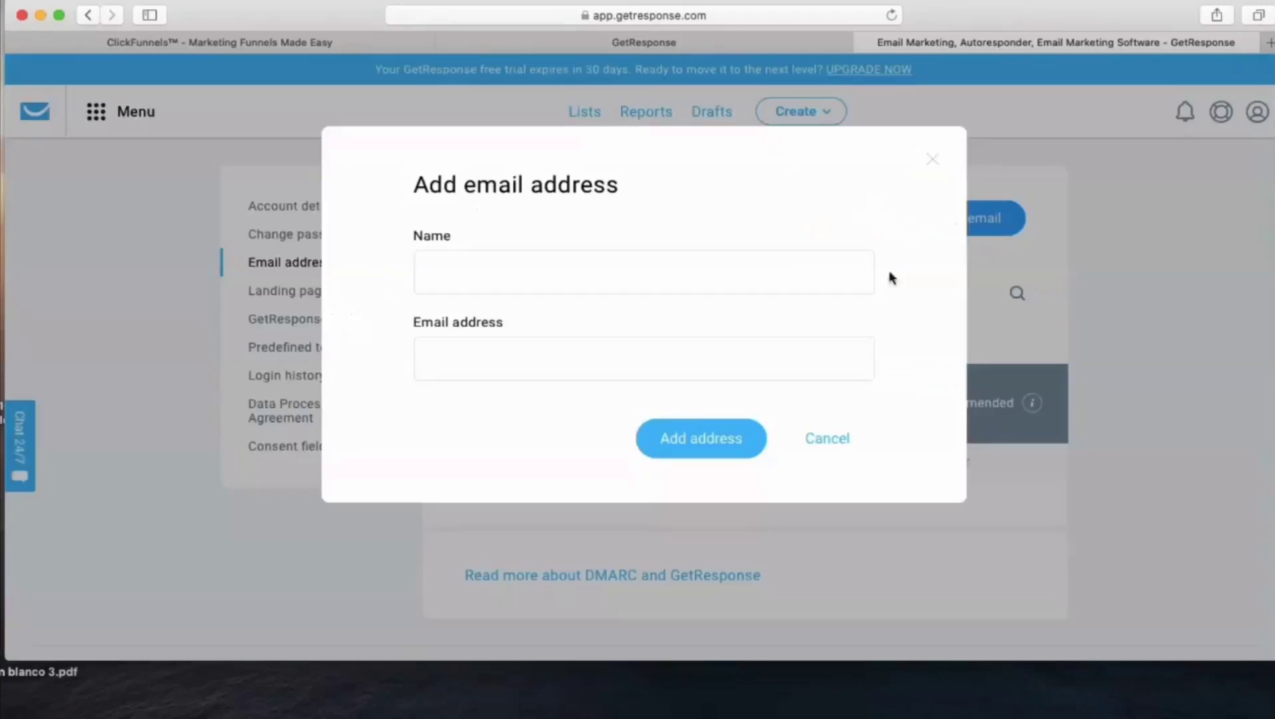
left_click(454, 283)
left_click(447, 274)
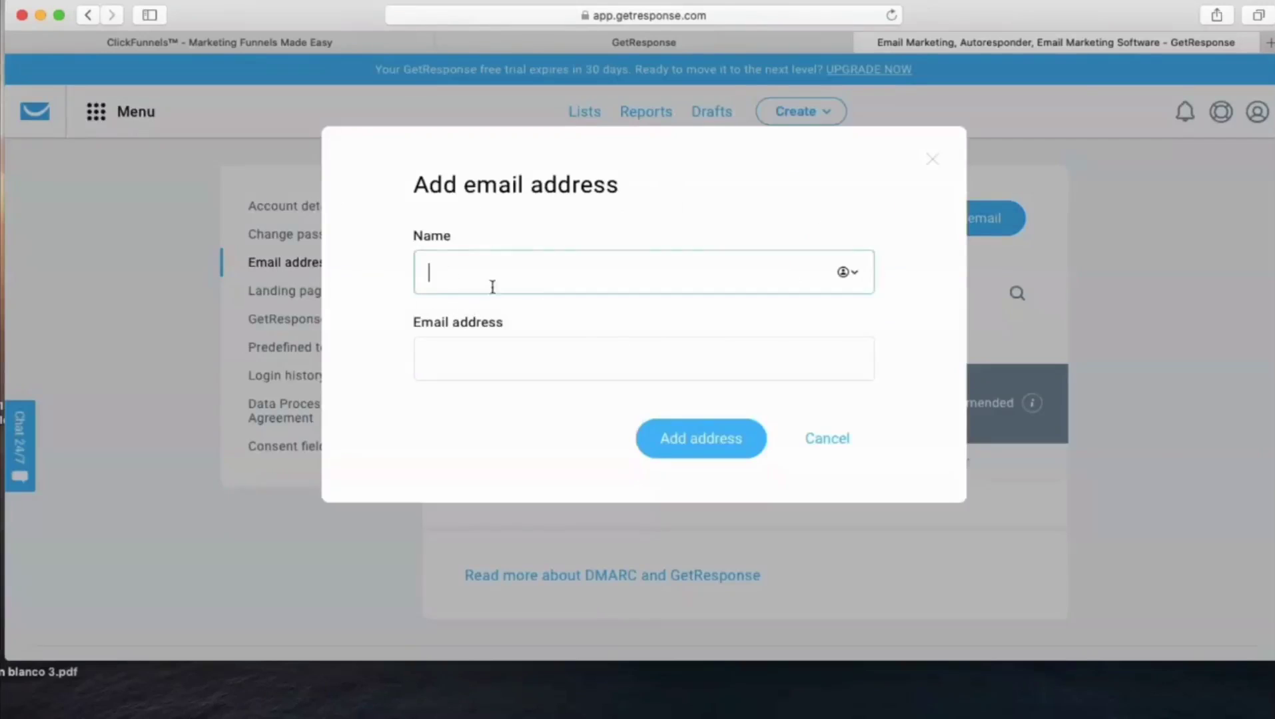
left_click(827, 441)
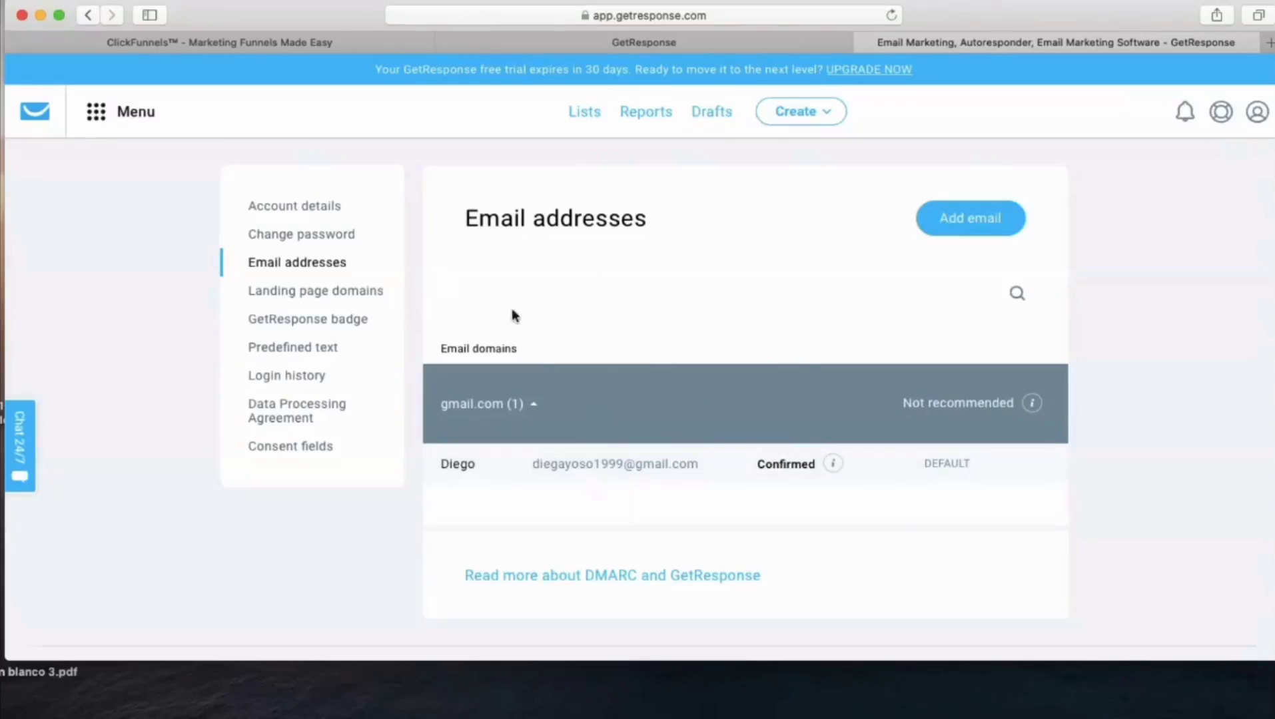
Step: Review the landing page domains, GetResponse badge, predefined text and email address settings, plus the email marketing newsletters page
left_click(290, 292)
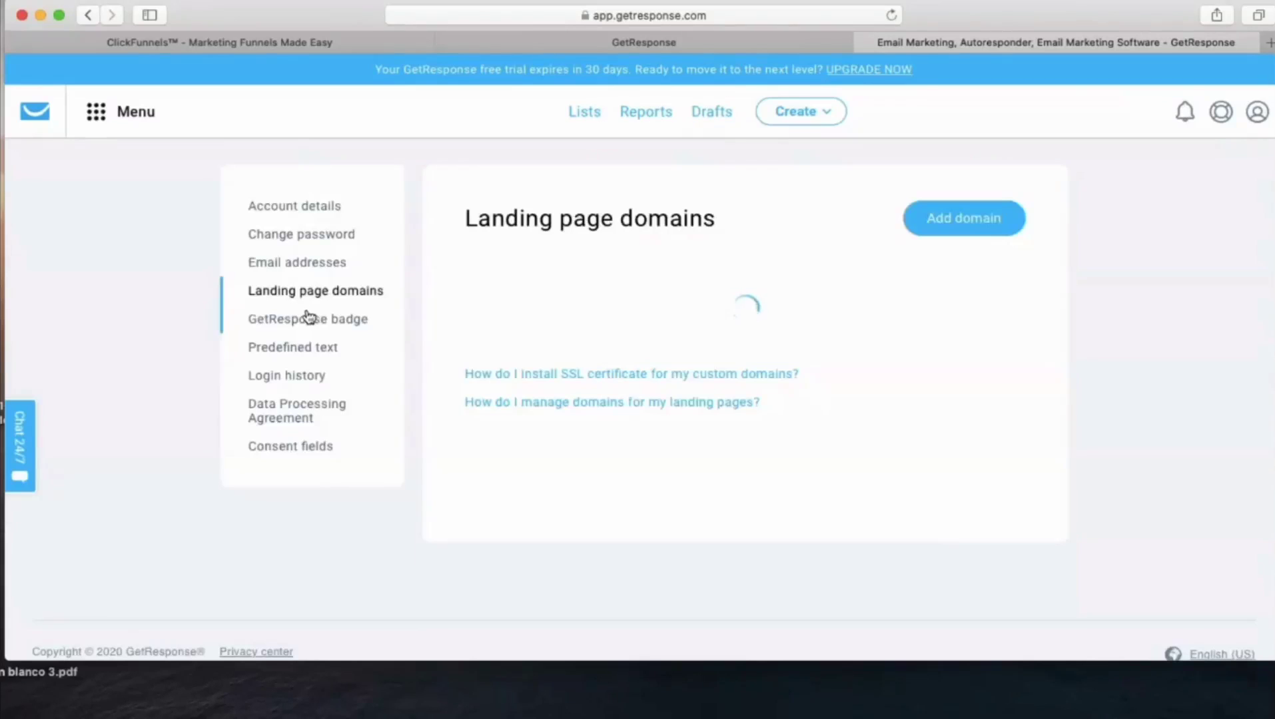
left_click(298, 326)
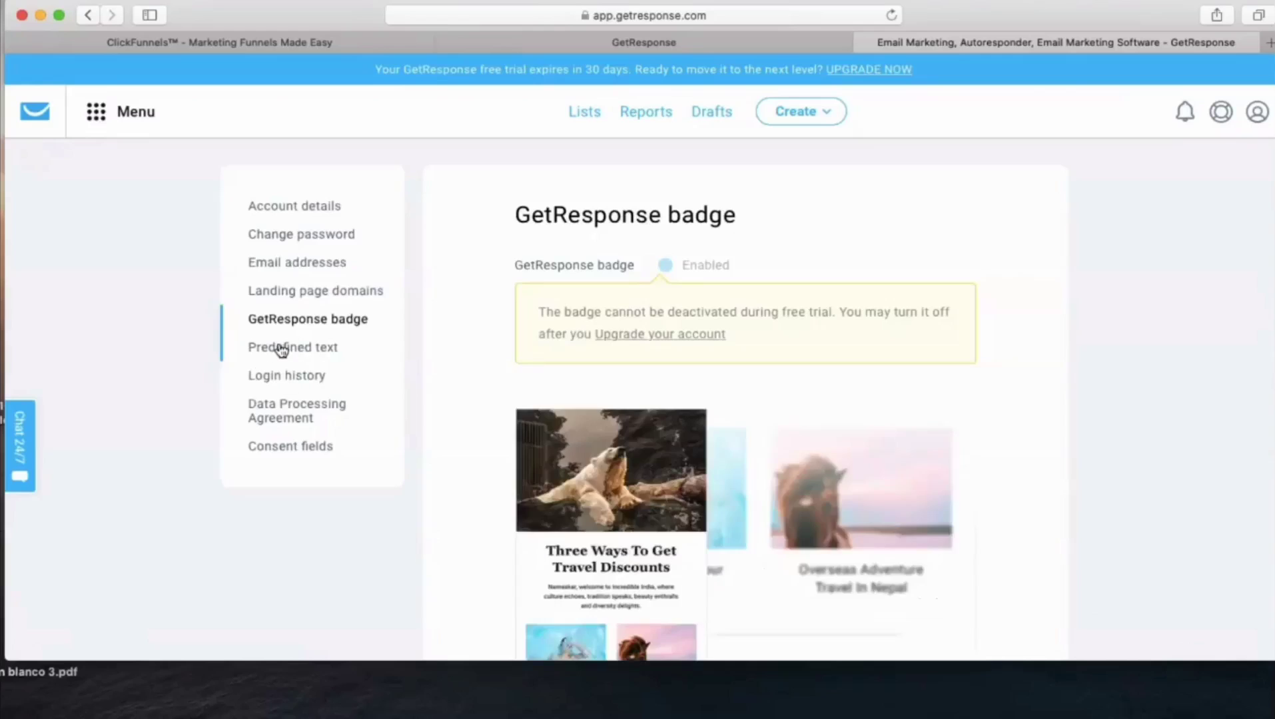
left_click(280, 348)
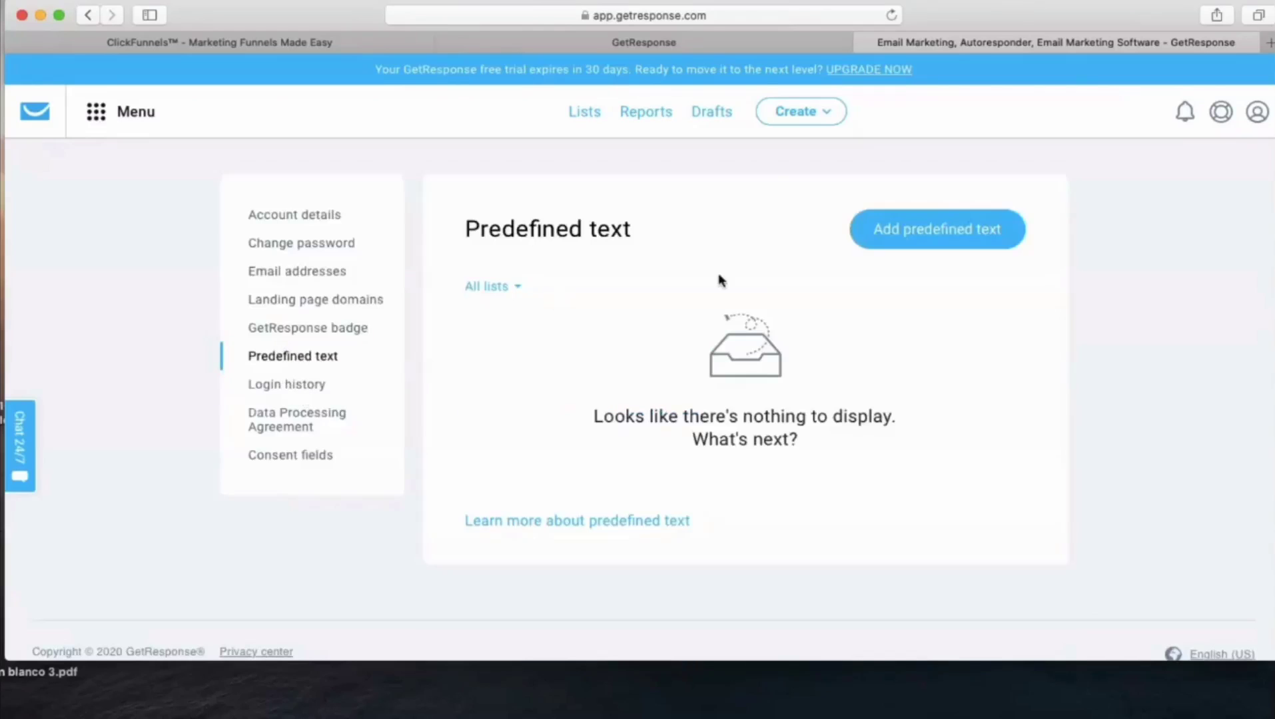
left_click(318, 271)
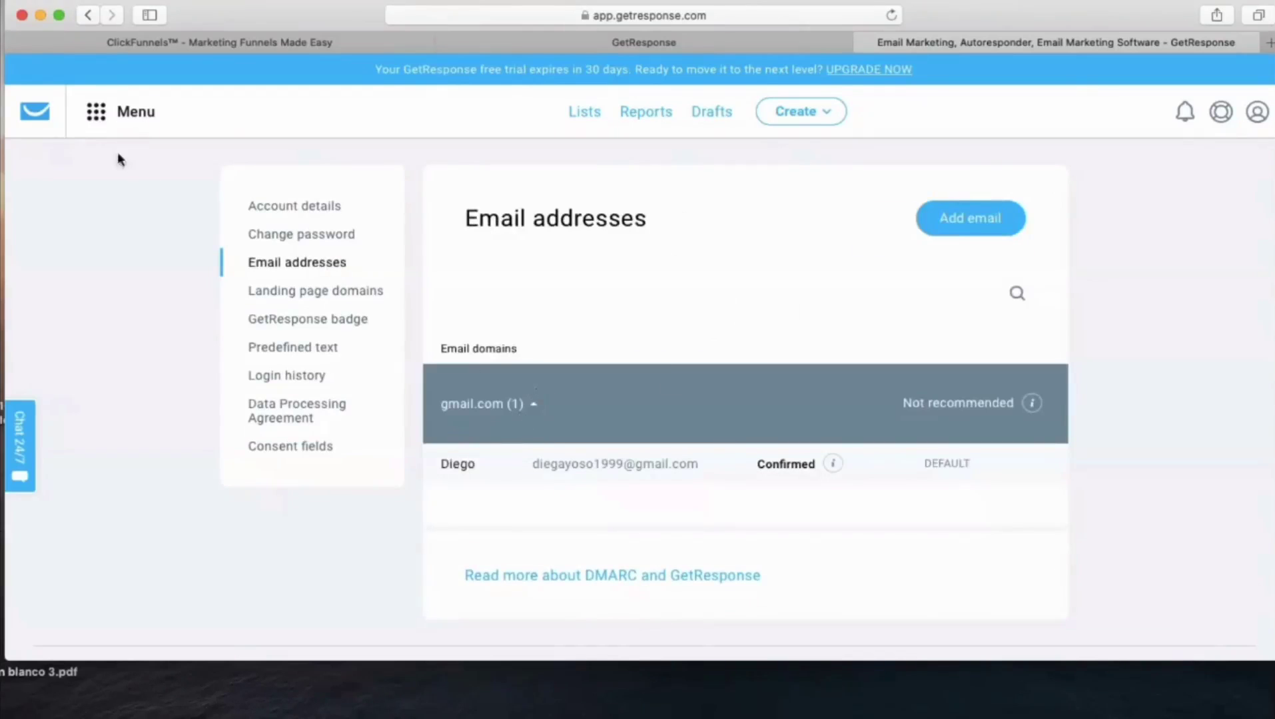
left_click(101, 116)
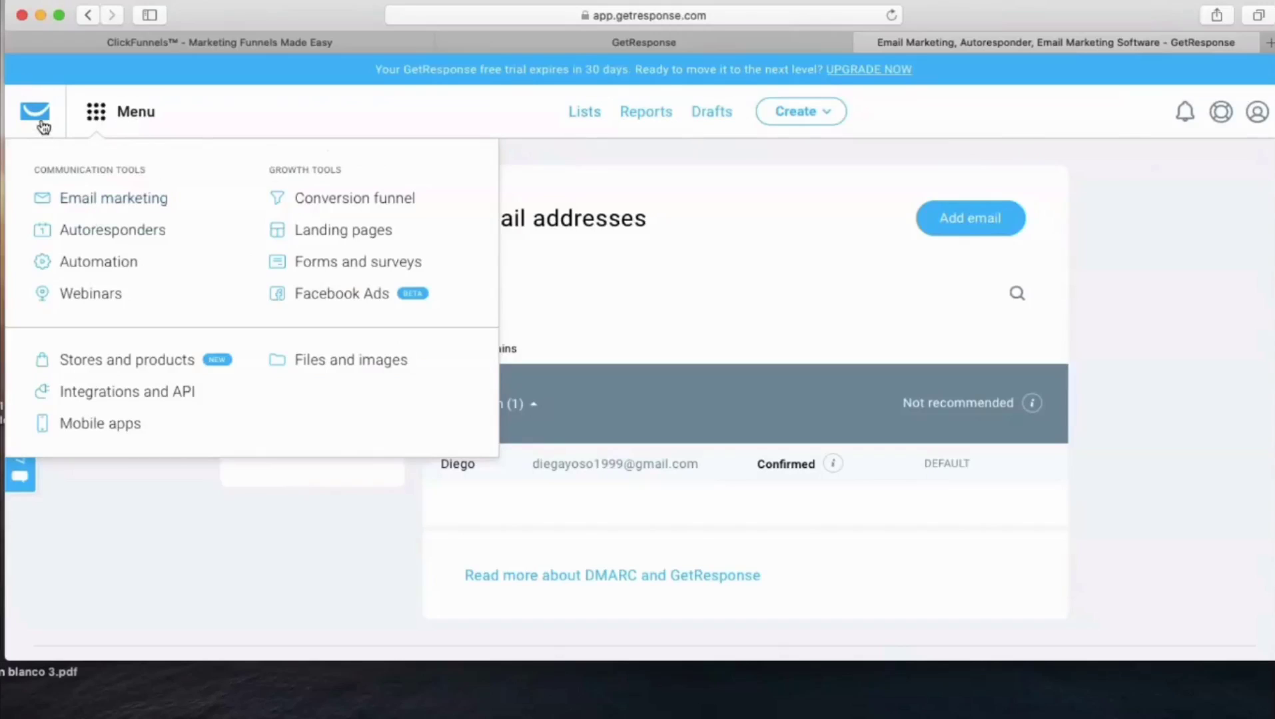
left_click(104, 198)
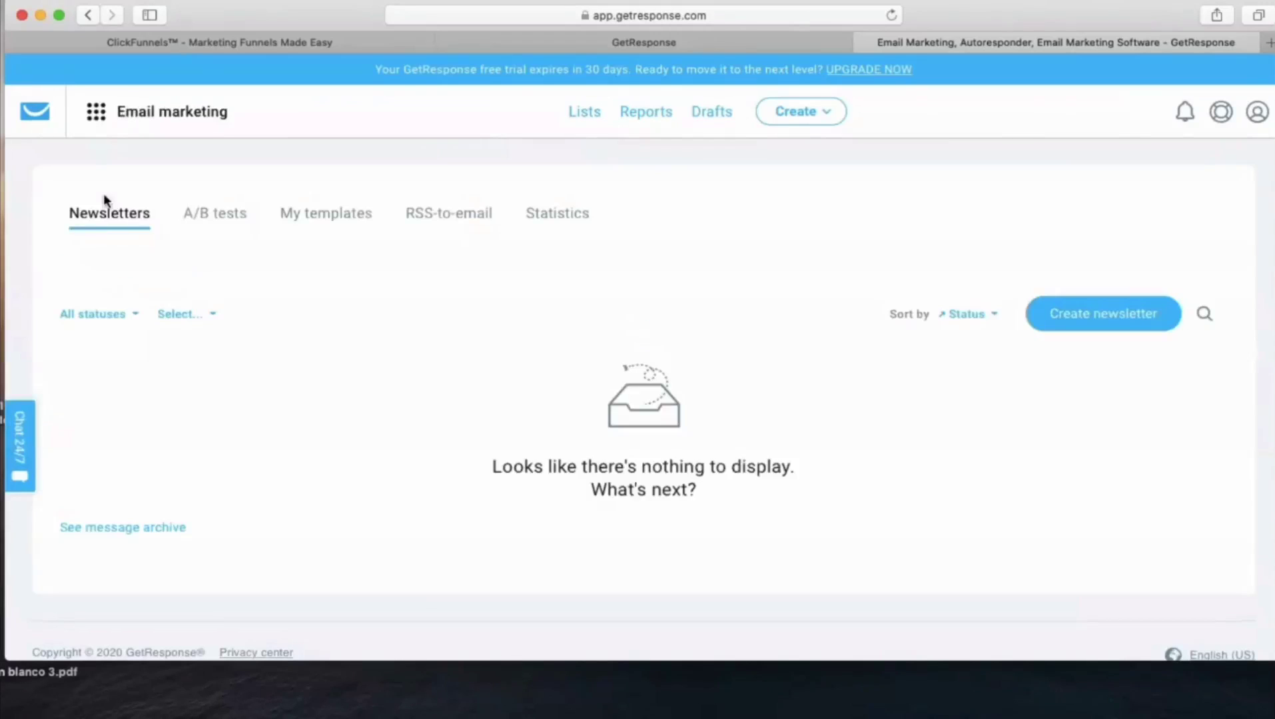
Step: Create a new contact list named "_getrespomse_"
left_click(577, 113)
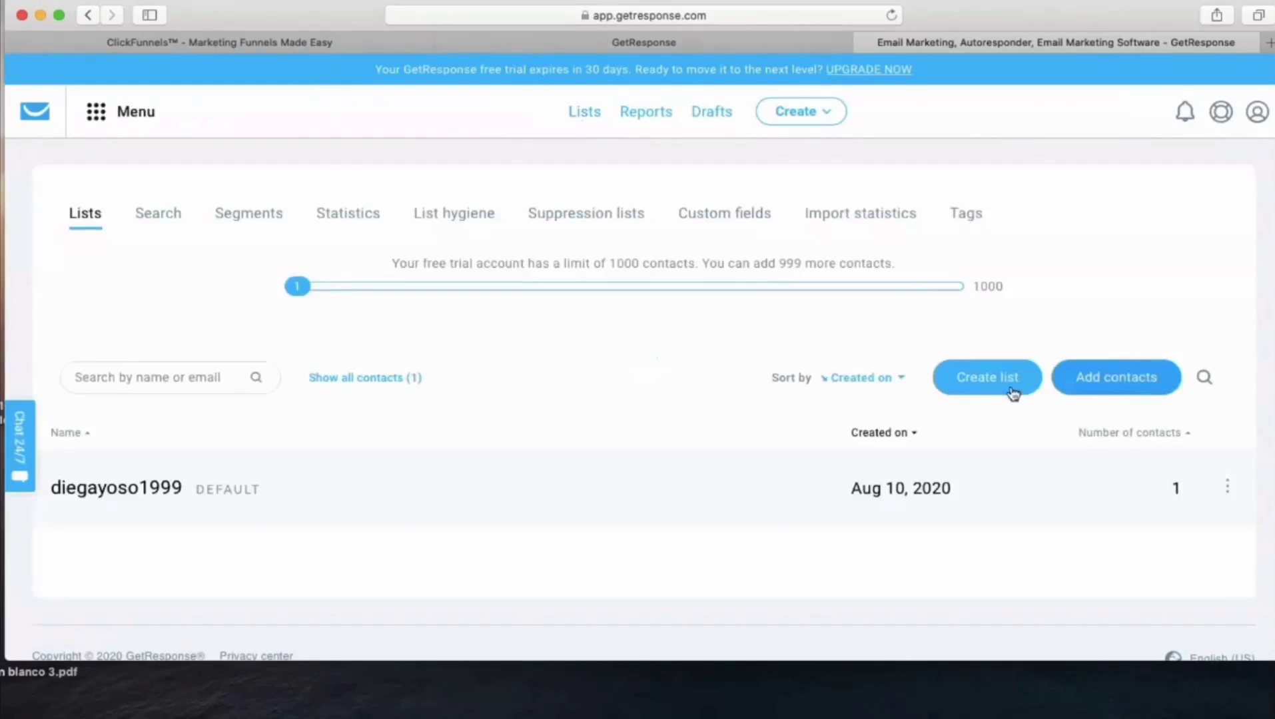
left_click(1002, 378)
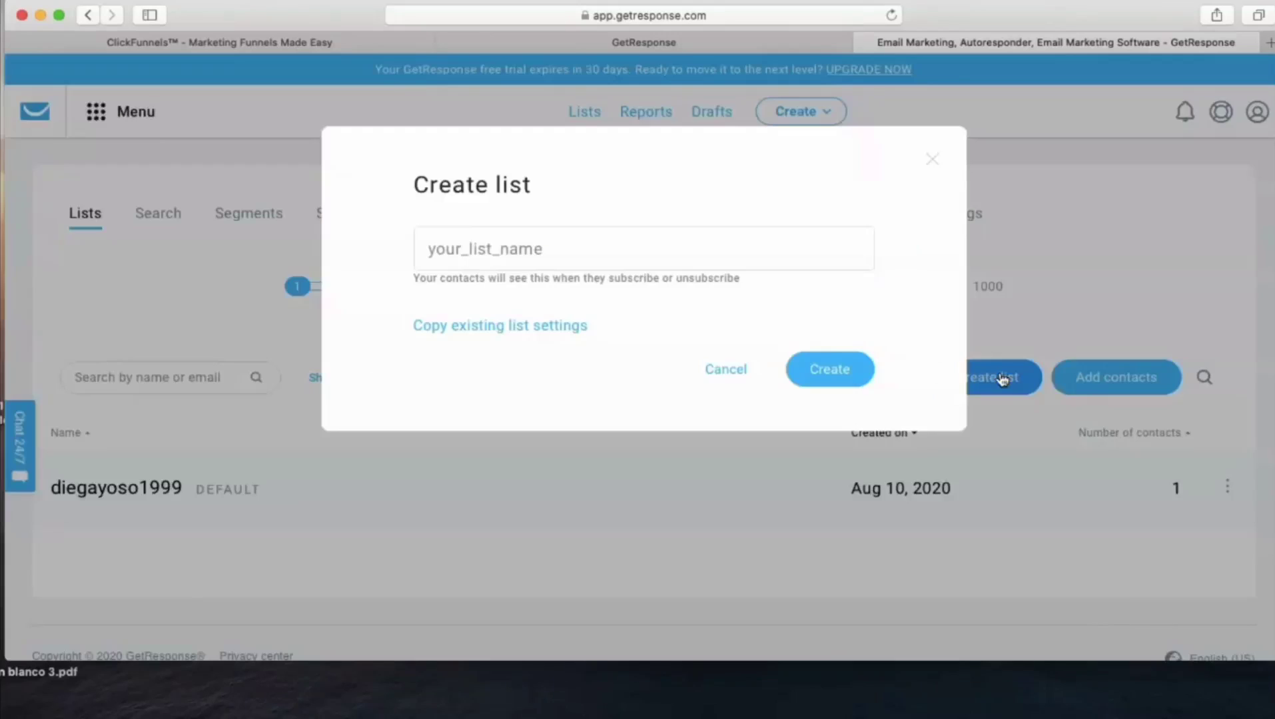
left_click(448, 247)
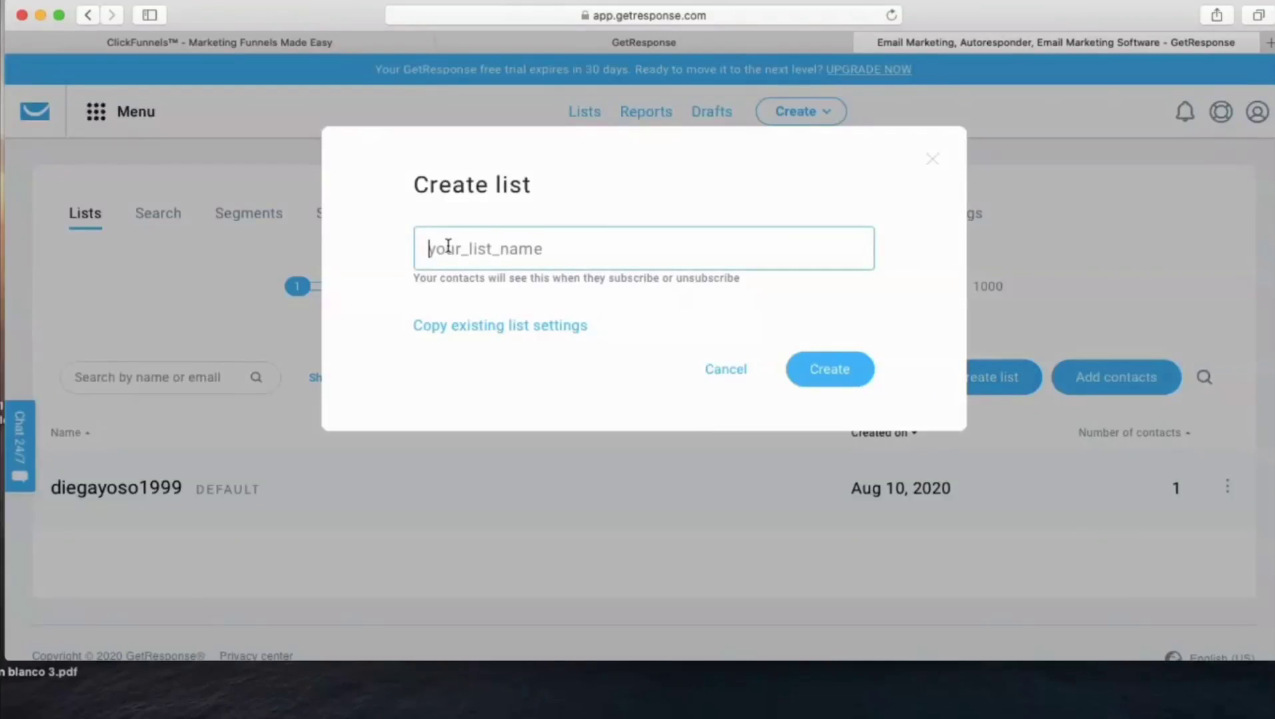
type("i")
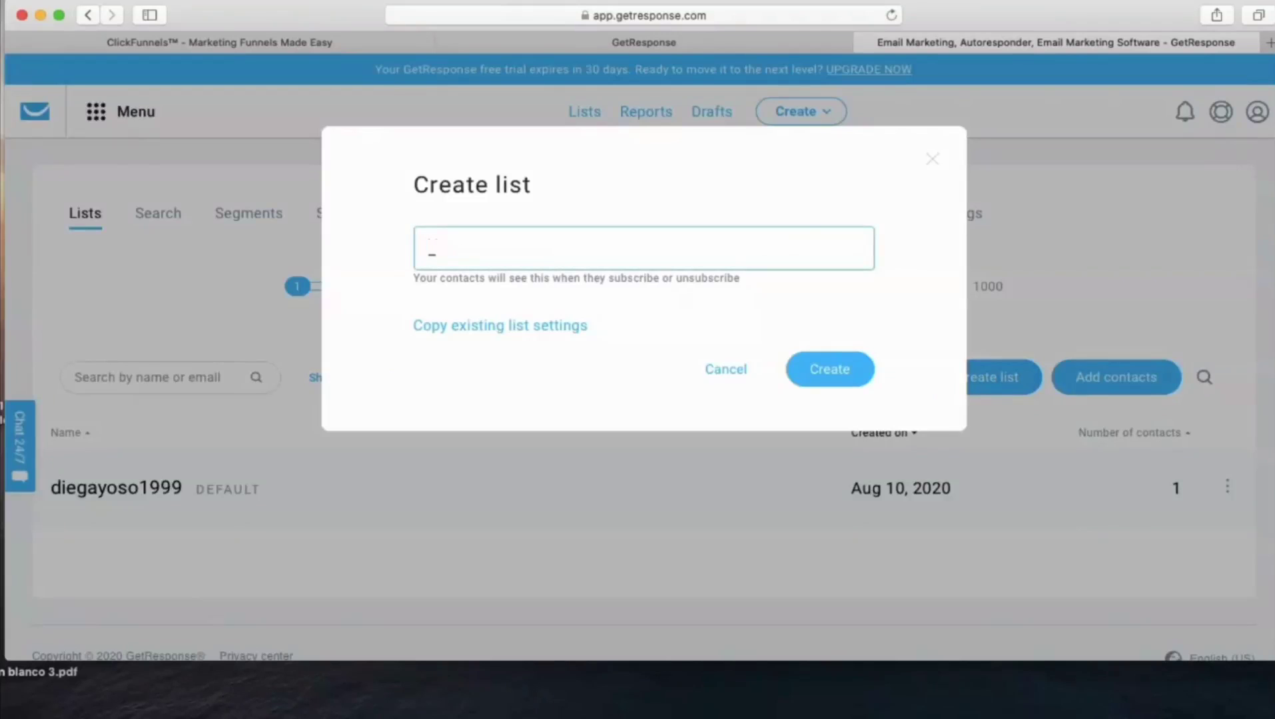
type("getrespomse_")
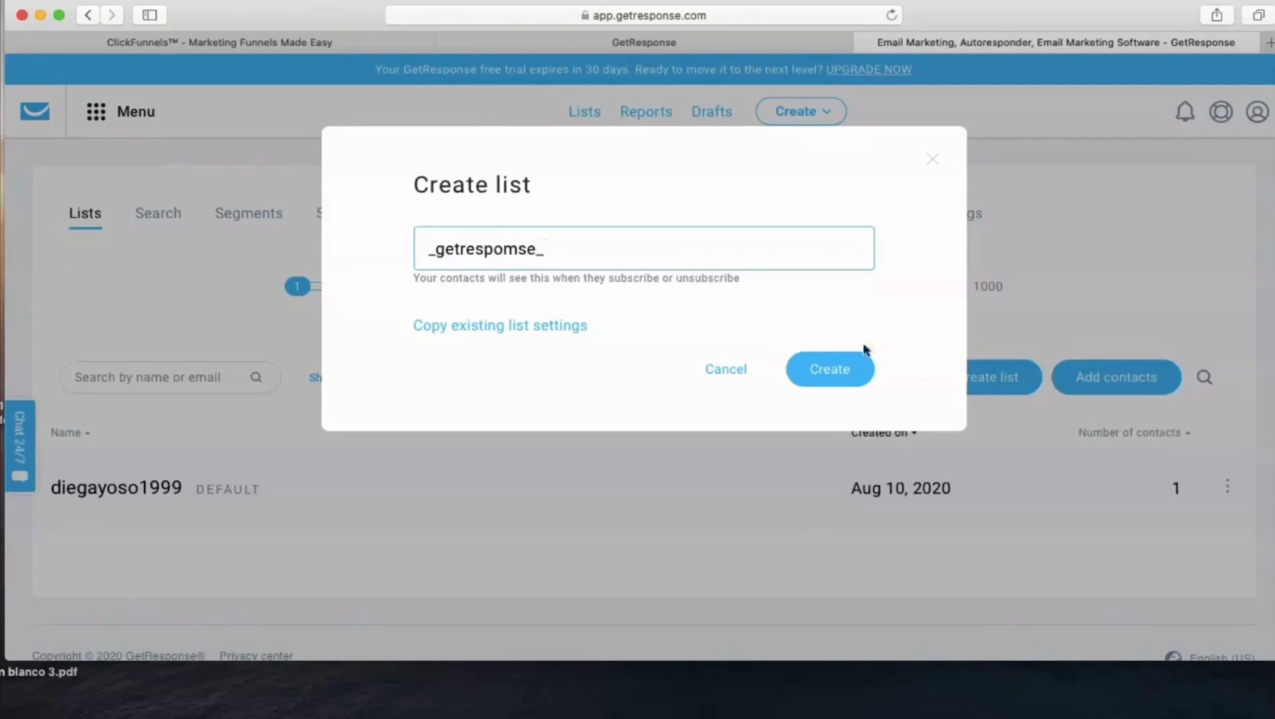
left_click(840, 371)
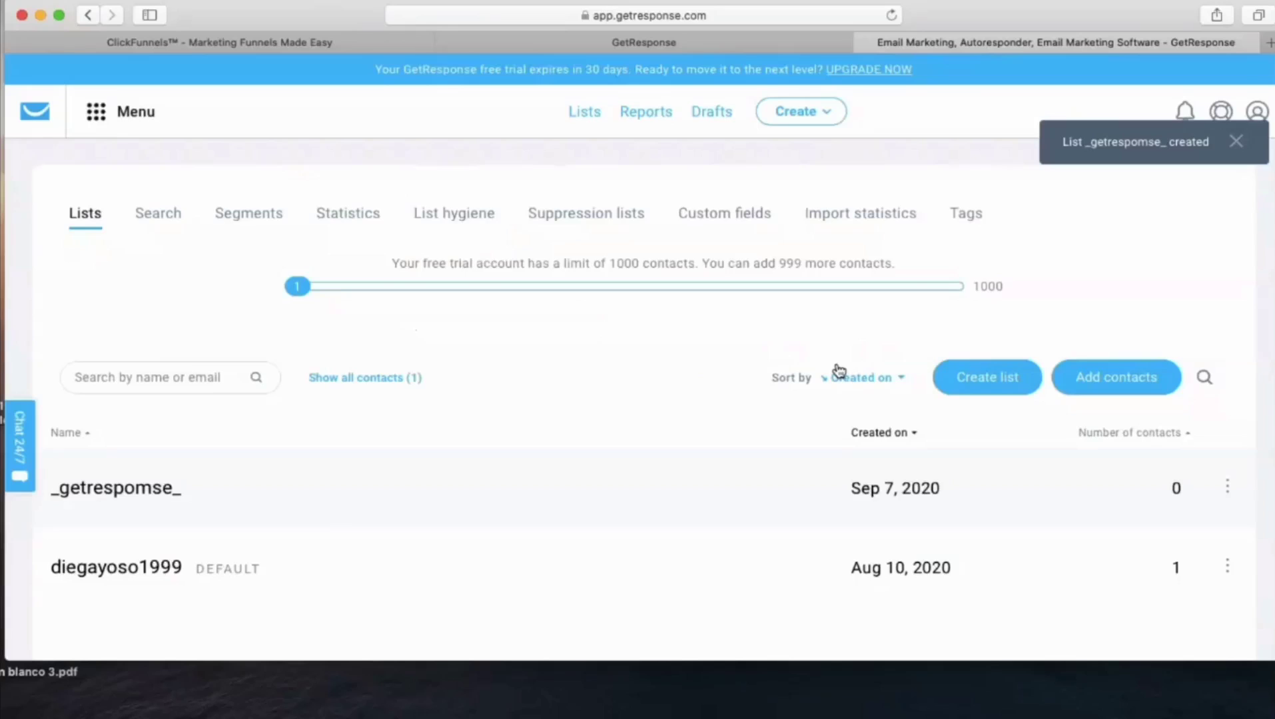
Step: Make the "_getrespomse_" list the default contact list
scroll(816, 378, "down", 1)
left_click(1227, 443)
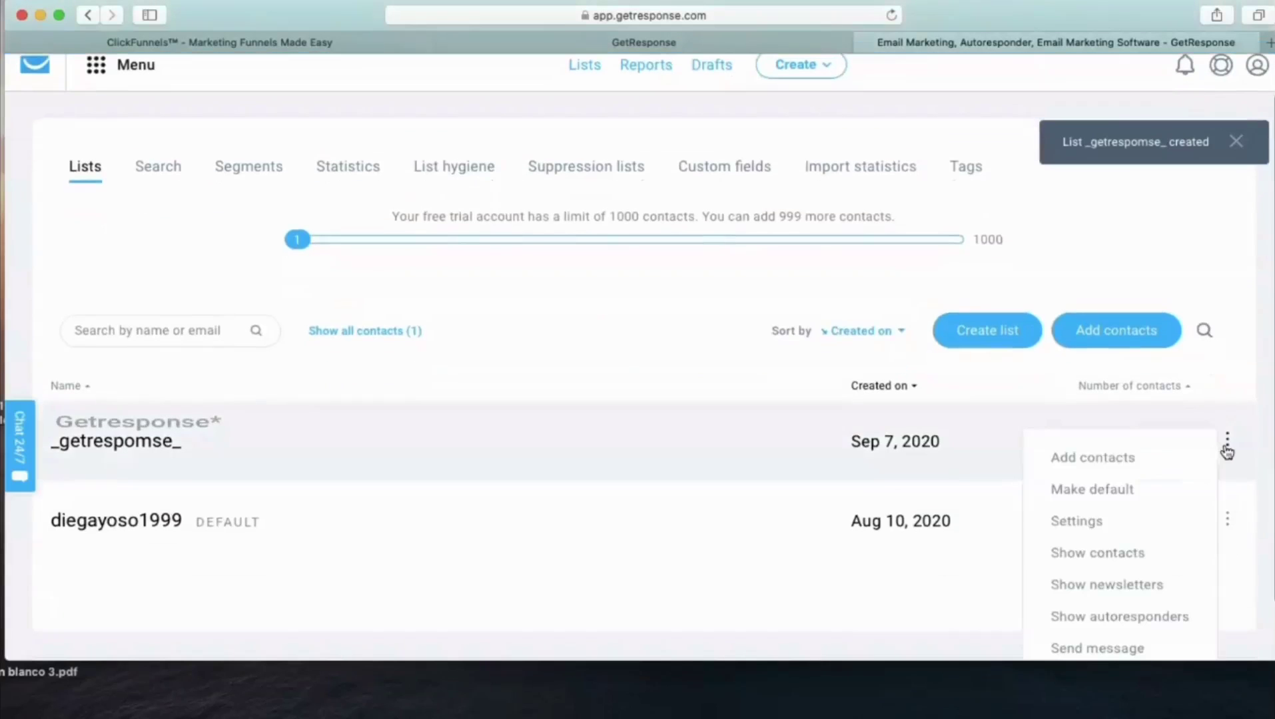
scroll(1226, 450, "down", 1)
left_click(1227, 393)
left_click(1227, 393)
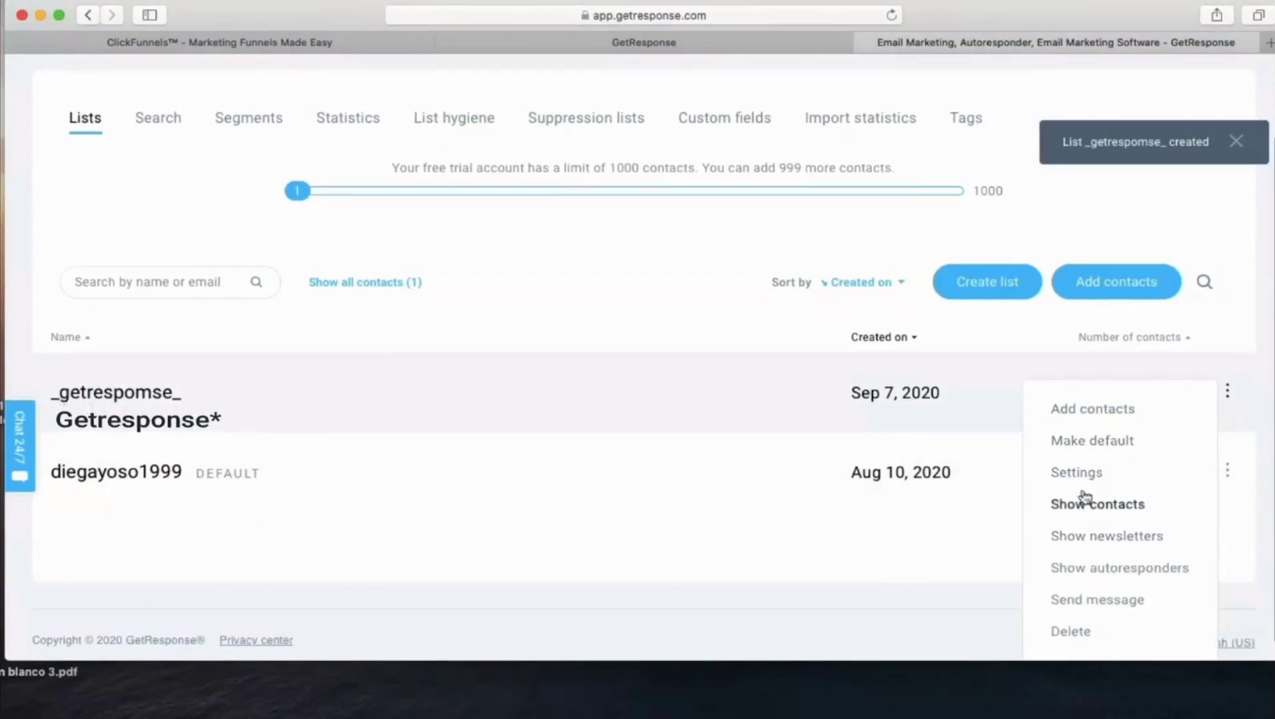
left_click(1103, 441)
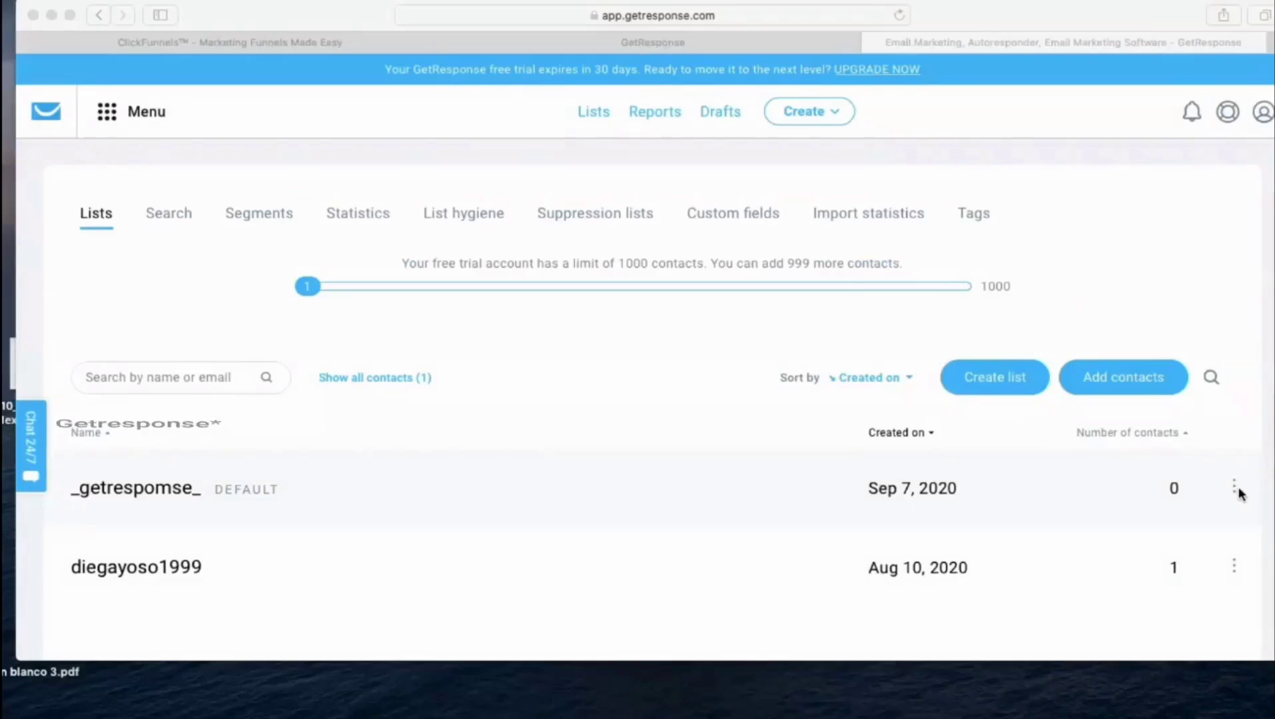
Step: Open the "_getrespomse_" list's settings and examine the general fields, from list name and title to language, logo and website address
left_click(1238, 491)
left_click(1083, 537)
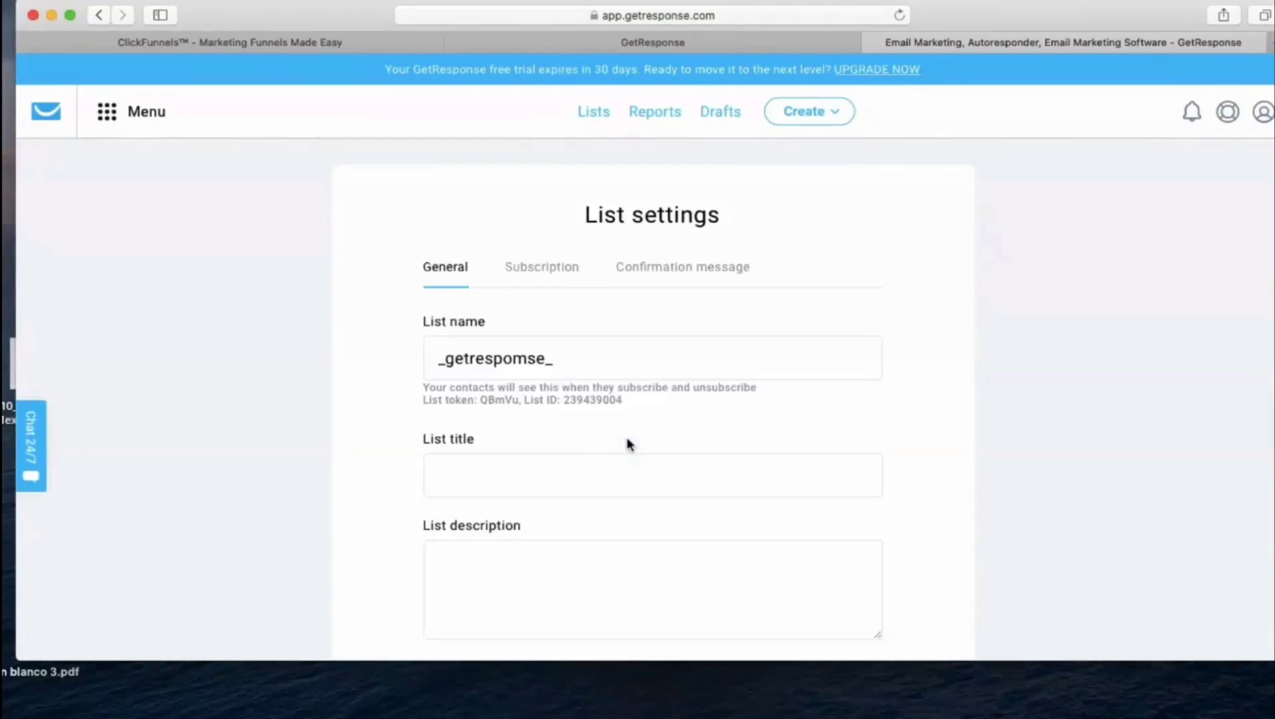
scroll(626, 443, "down", 2)
scroll(652, 357, "down", 1)
scroll(652, 358, "down", 1)
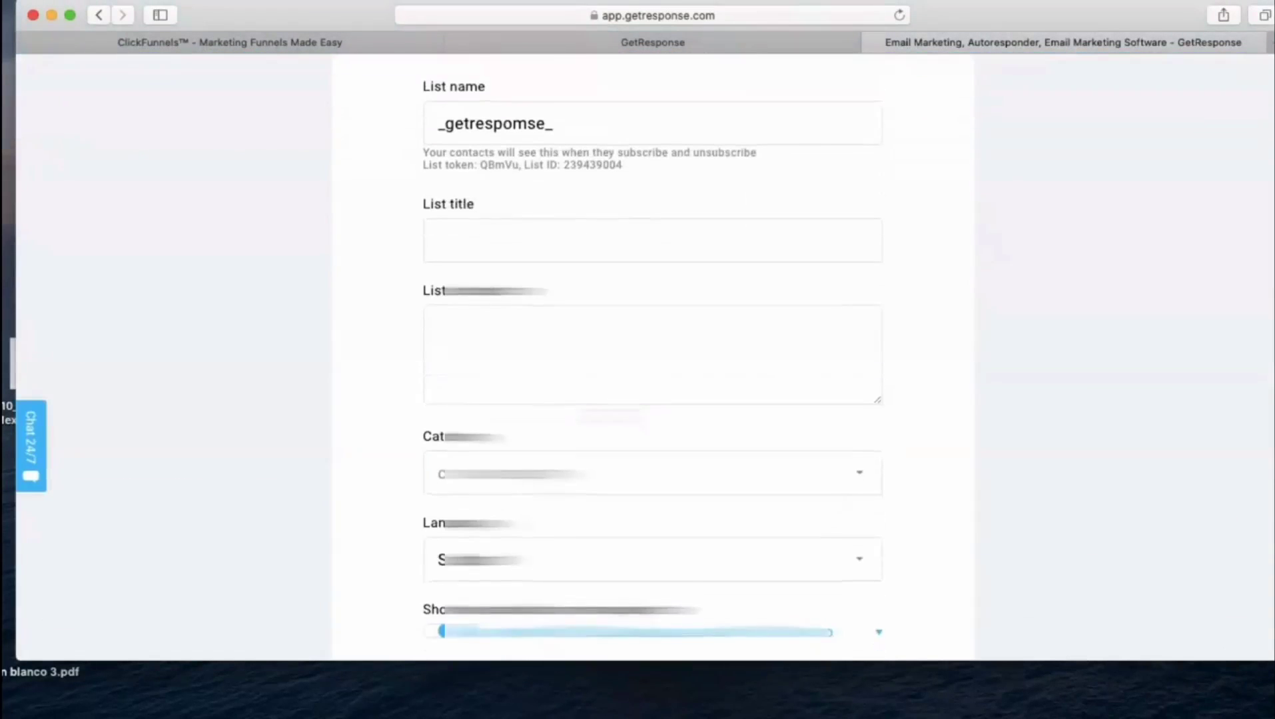
scroll(652, 358, "up", 3)
scroll(652, 357, "down", 3)
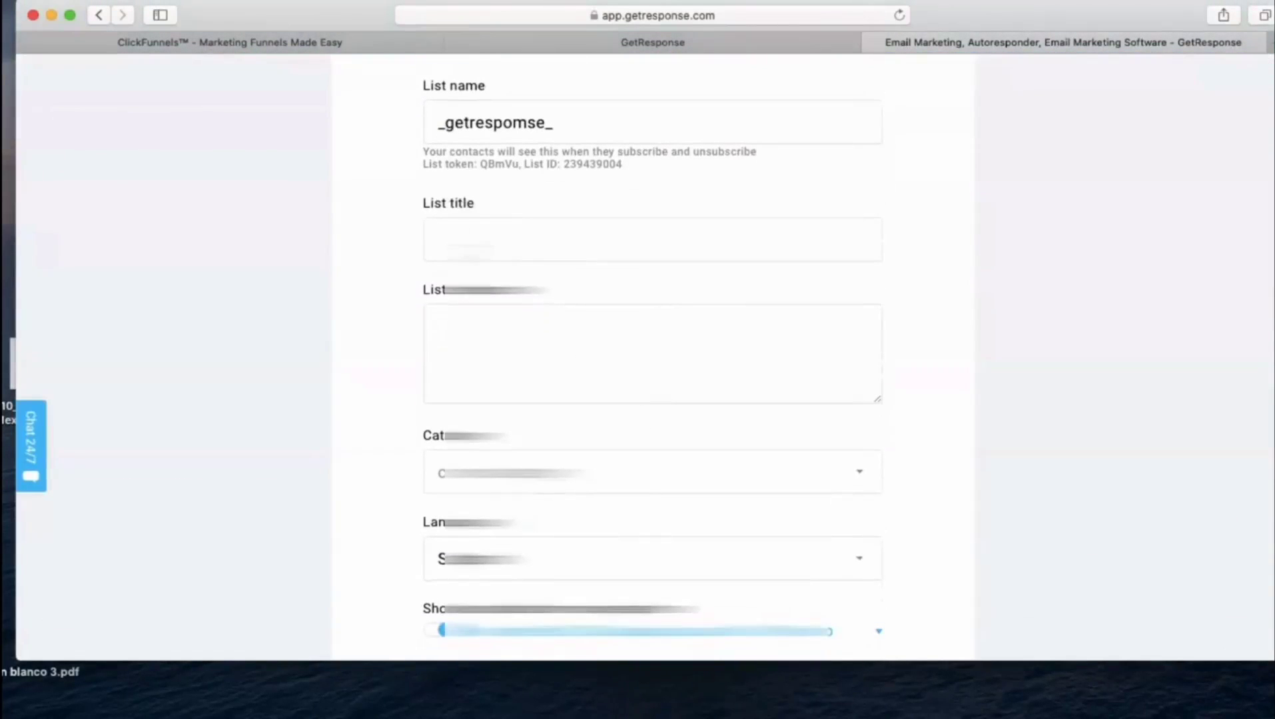
left_click(439, 240)
scroll(652, 358, "up", 1)
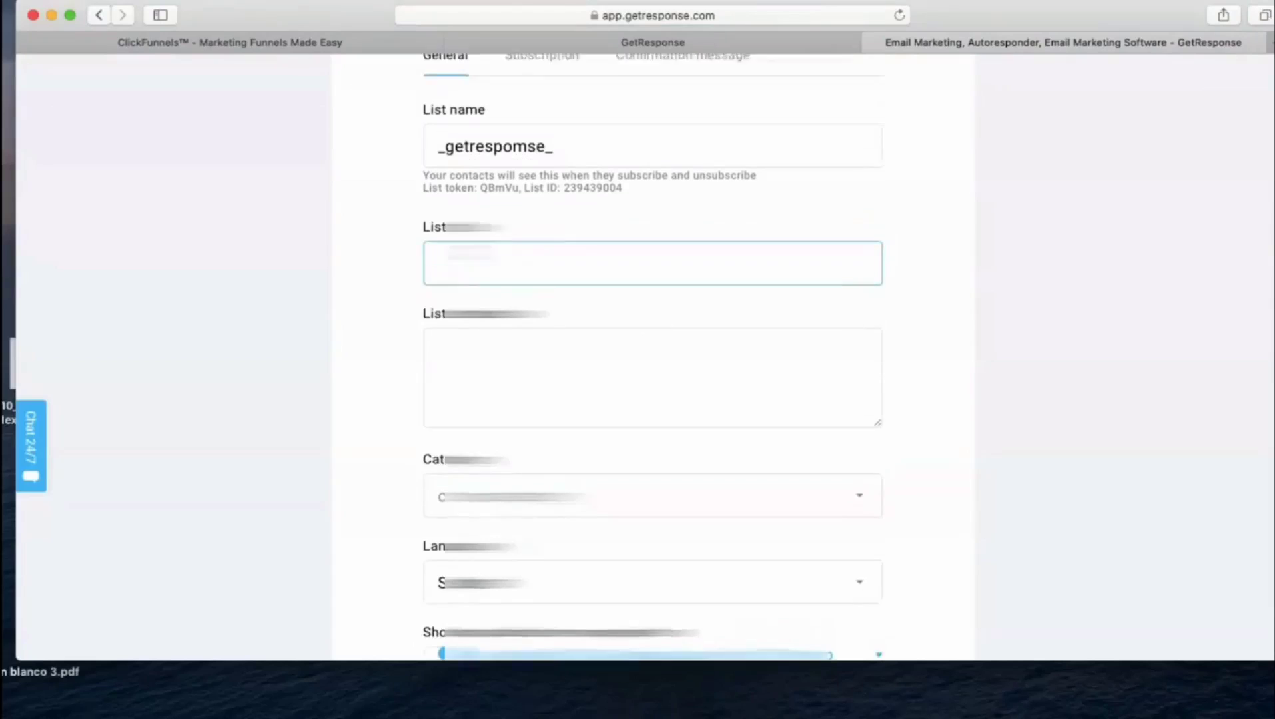
scroll(652, 358, "down", 4)
scroll(652, 358, "up", 3)
scroll(652, 358, "up", 1)
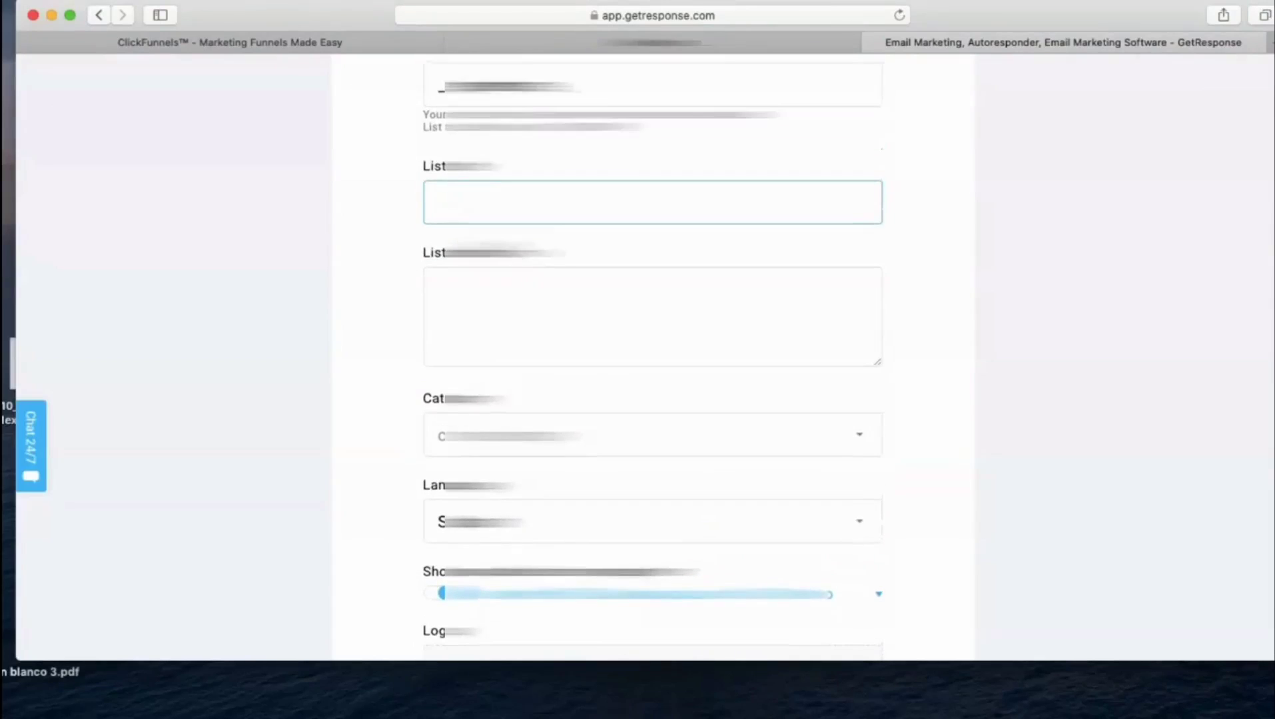
scroll(652, 358, "down", 6)
scroll(652, 357, "up", 3)
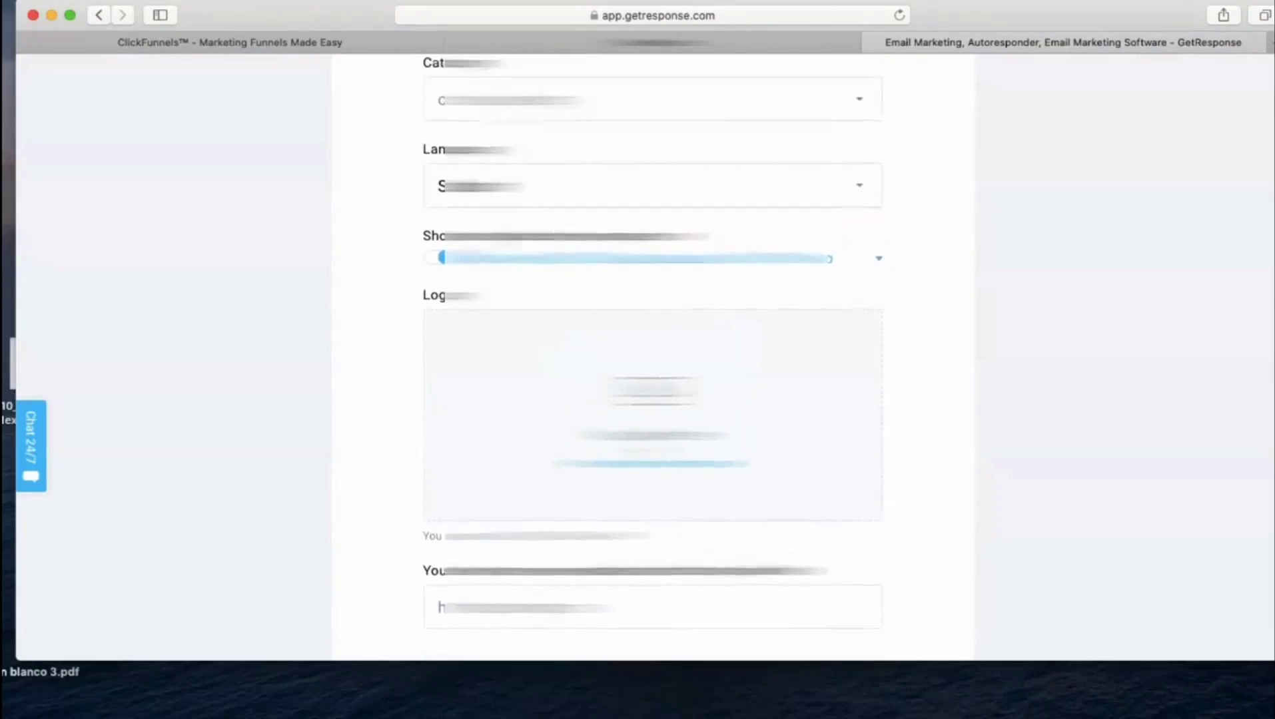
scroll(652, 358, "down", 3)
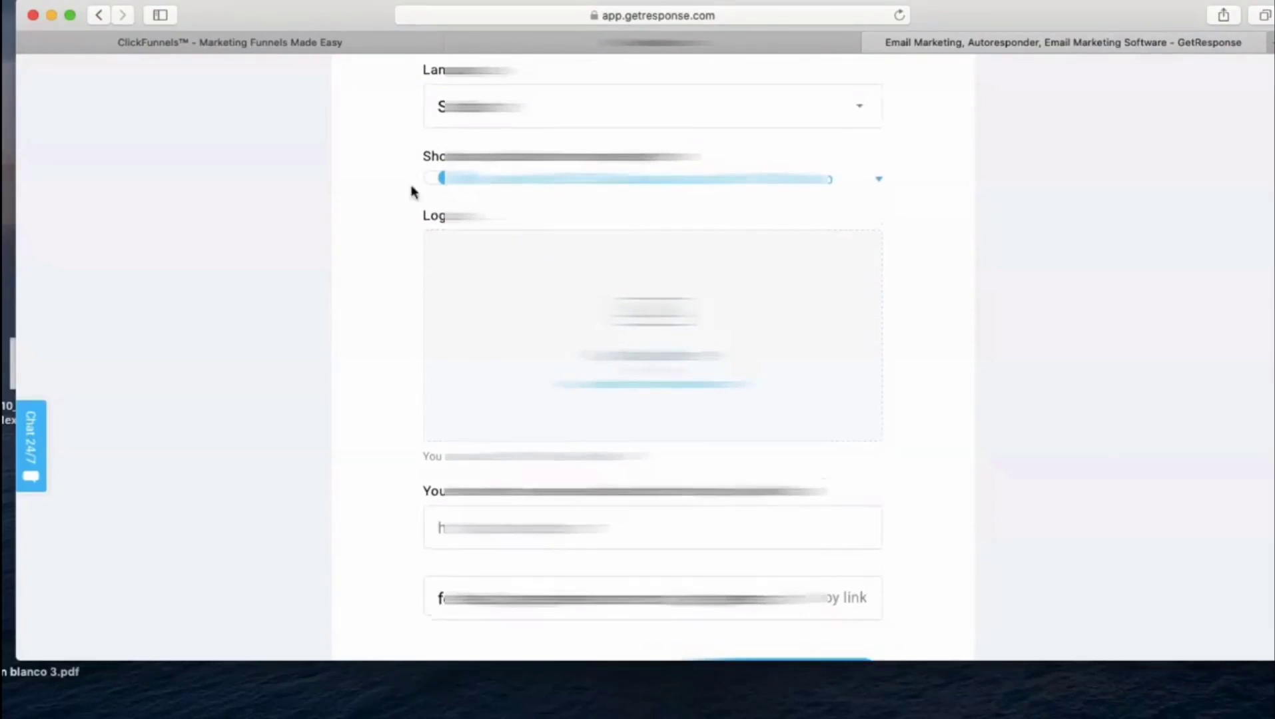
scroll(619, 174, "up", 1)
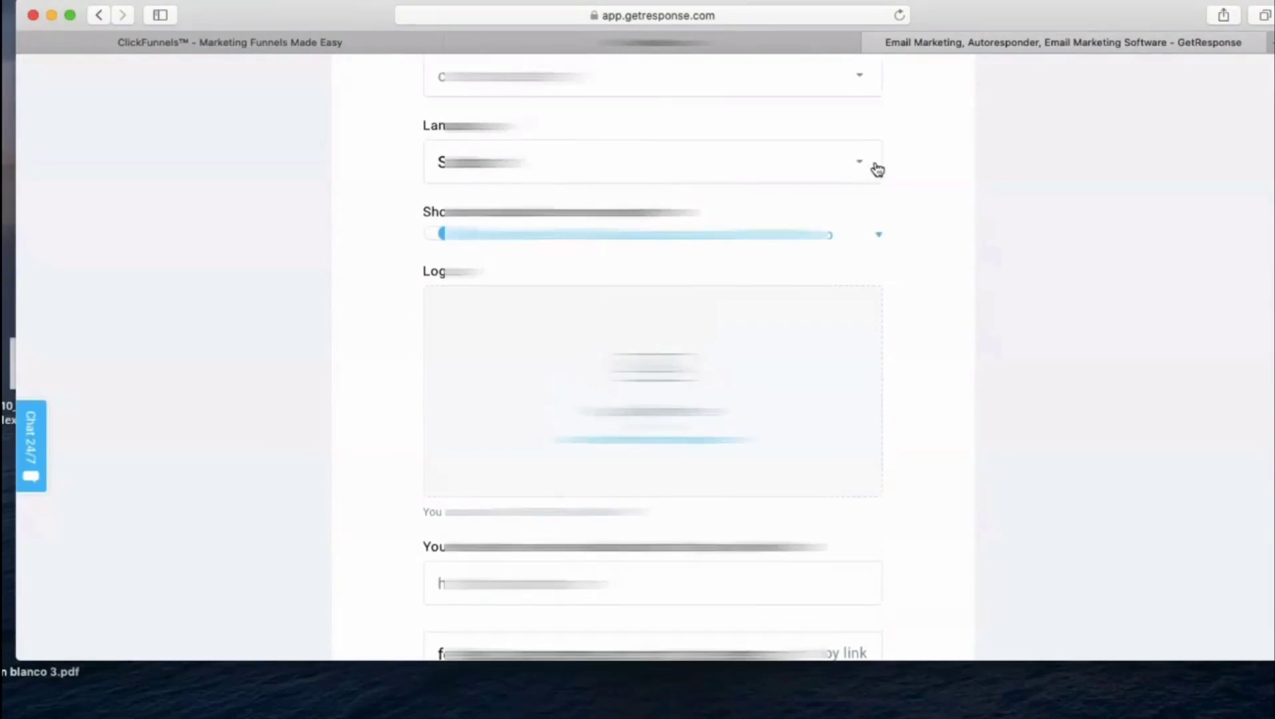
Step: Set the contact list's language to English and save the general settings
left_click(872, 167)
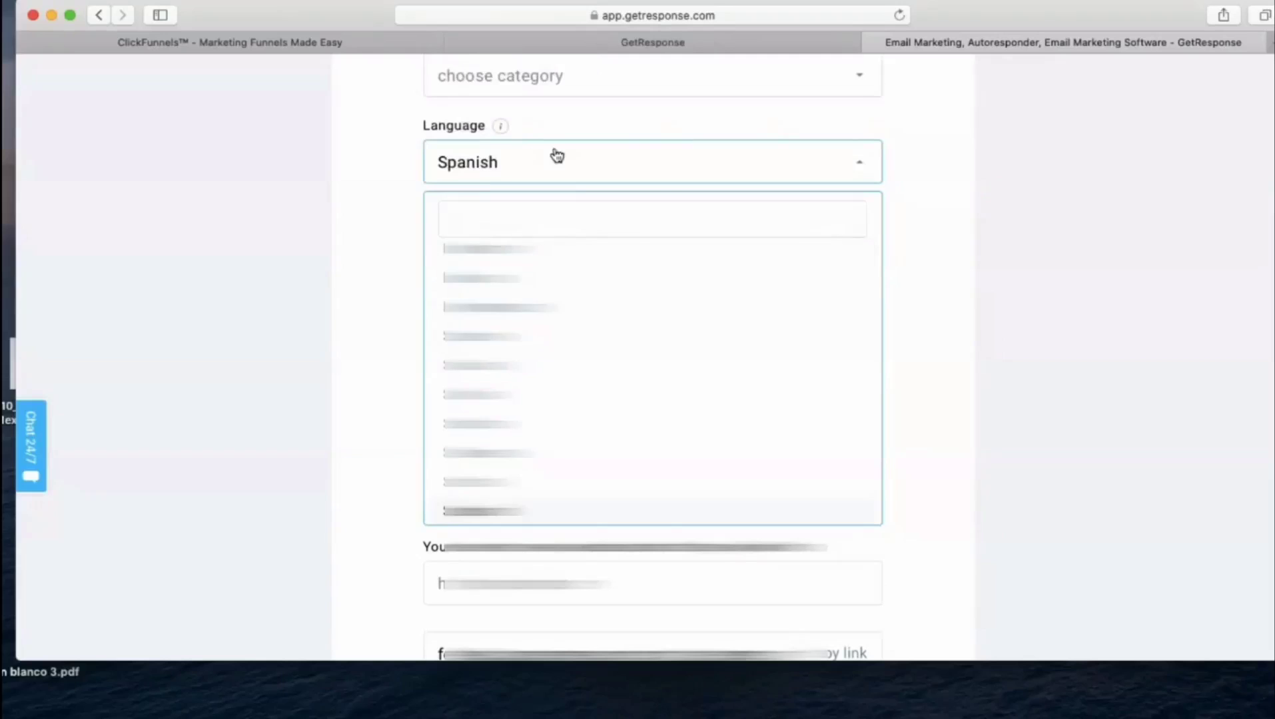
type("Engli")
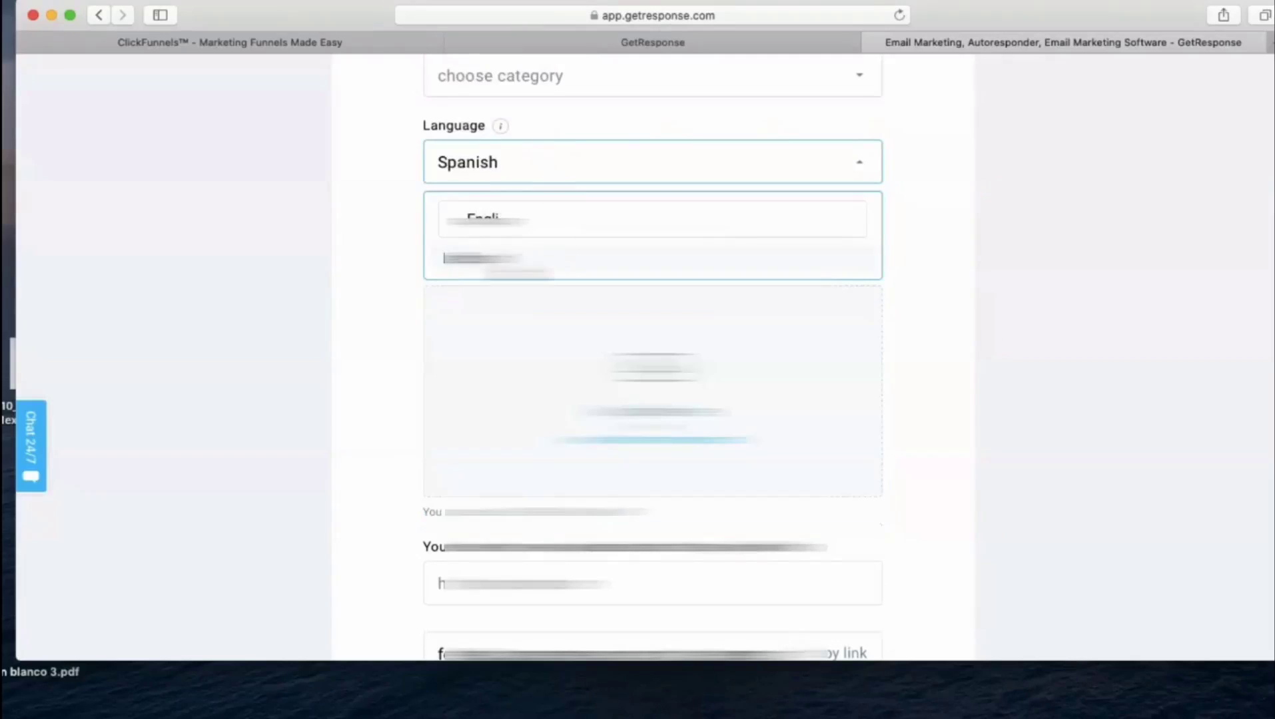
left_click(483, 258)
scroll(440, 247, "up", 1)
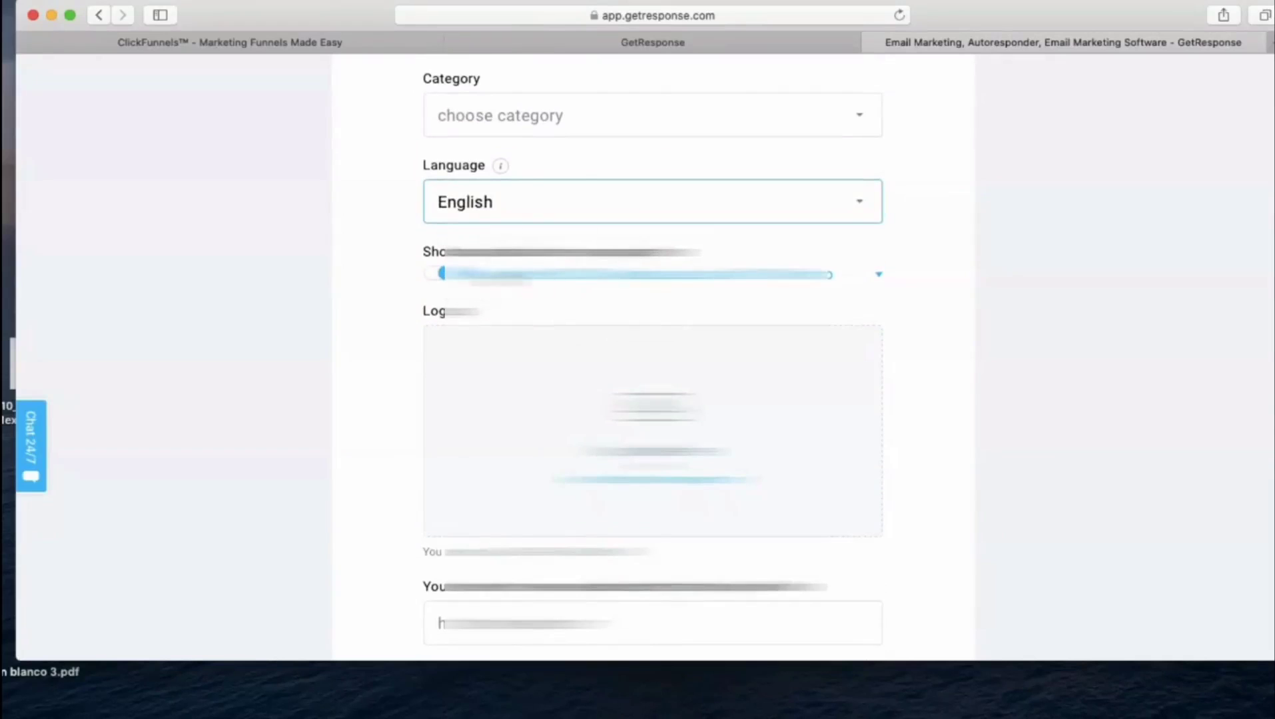
left_click_drag(424, 251, 697, 251)
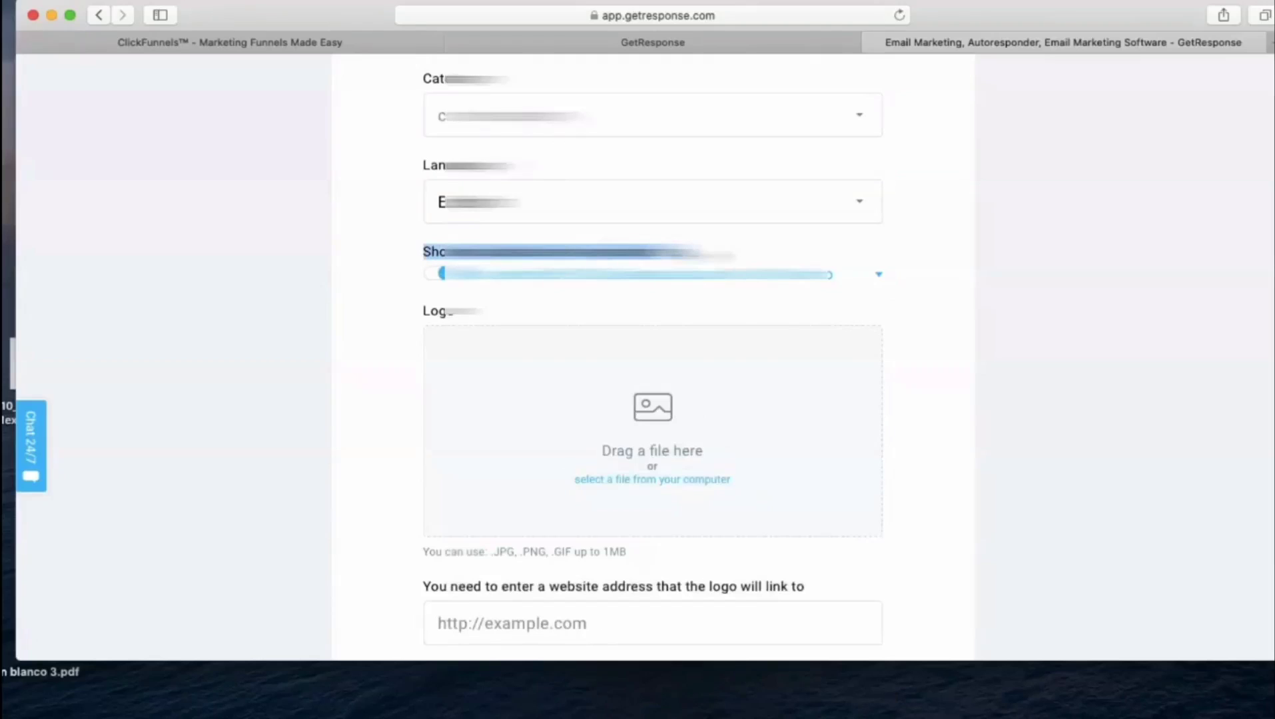
scroll(671, 408, "down", 5)
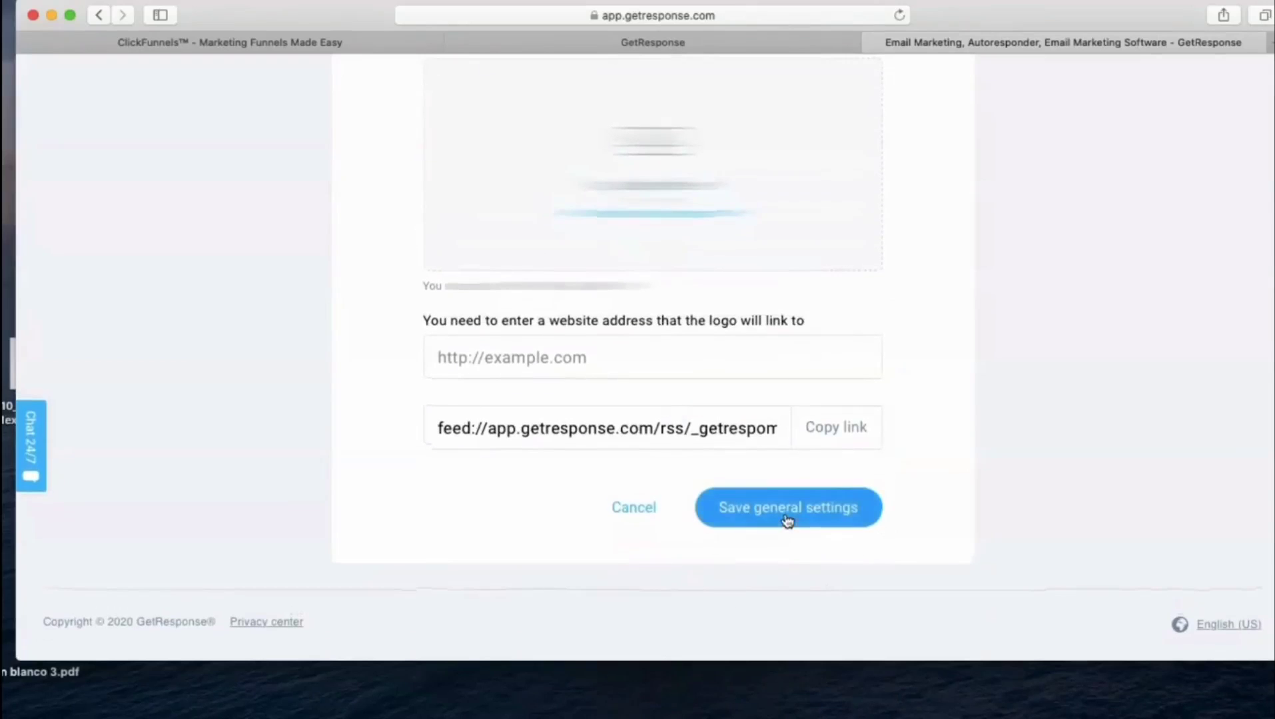
left_click(786, 519)
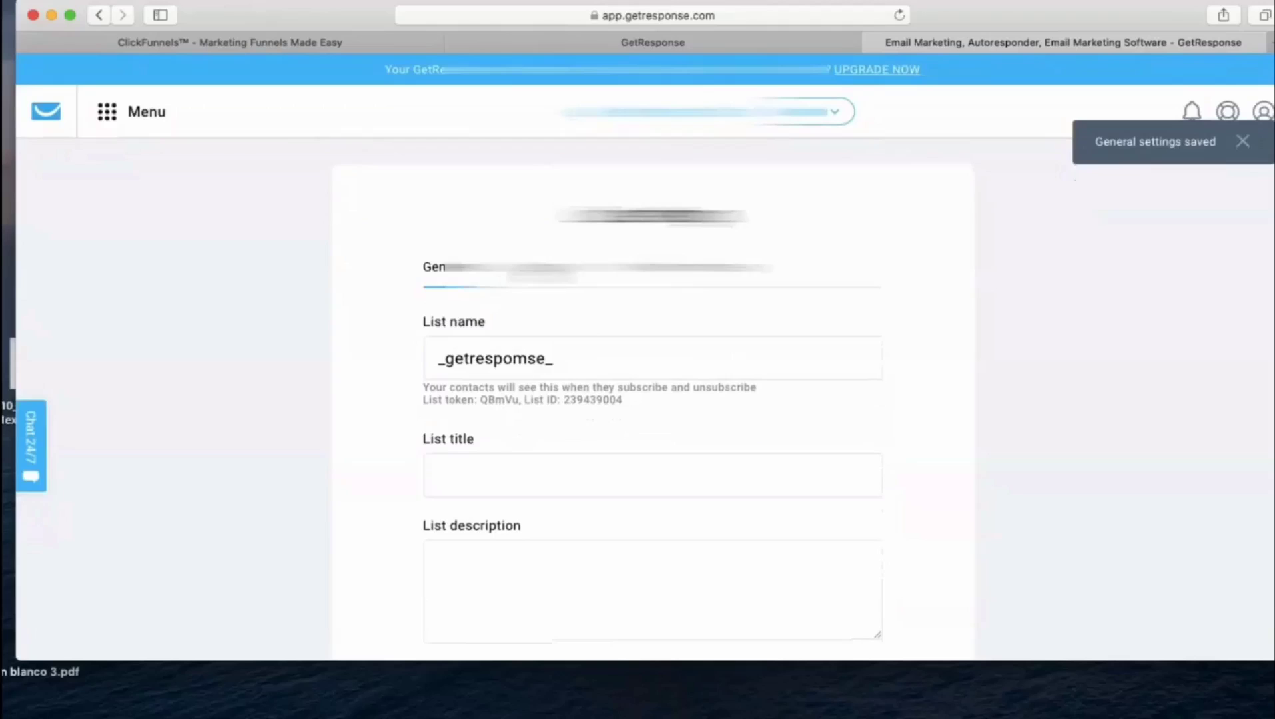
Step: Open the list's subscription settings and examine the recipient choices for subscription notifications
left_click(539, 268)
scroll(711, 427, "down", 1)
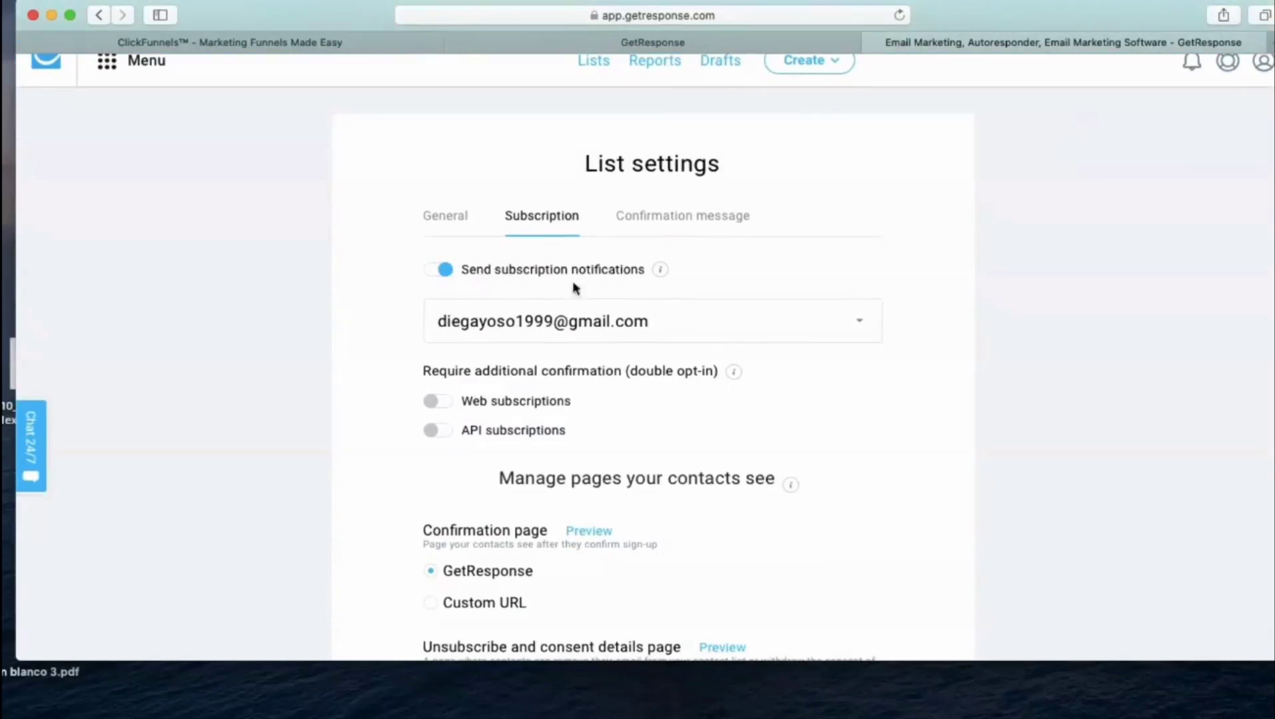
scroll(595, 283, "down", 1)
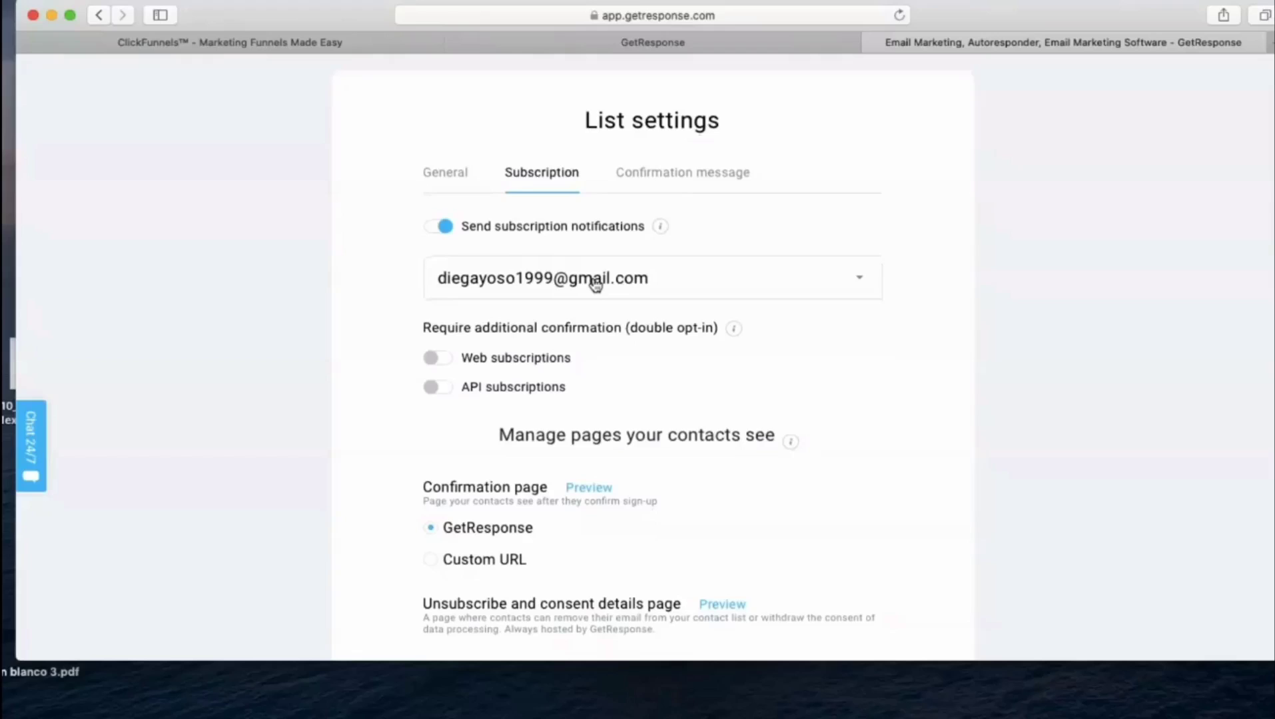
left_click(859, 287)
left_click(863, 289)
scroll(763, 426, "down", 2)
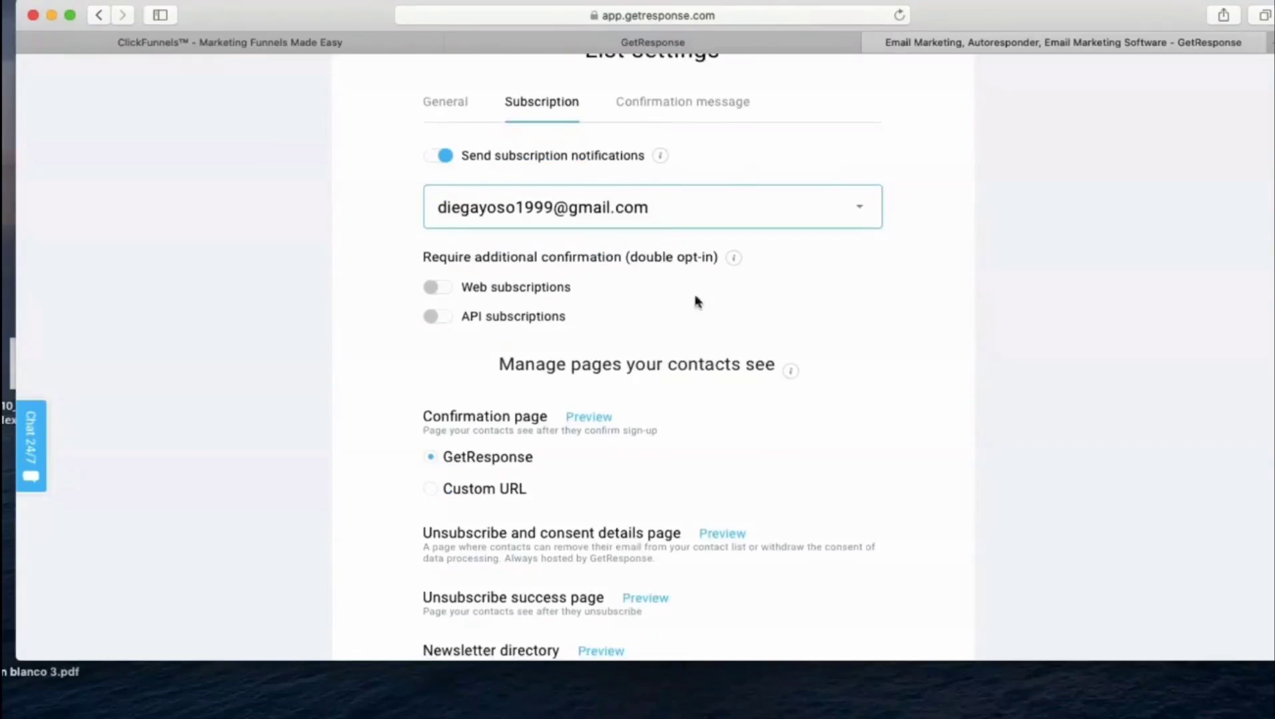
left_click(861, 218)
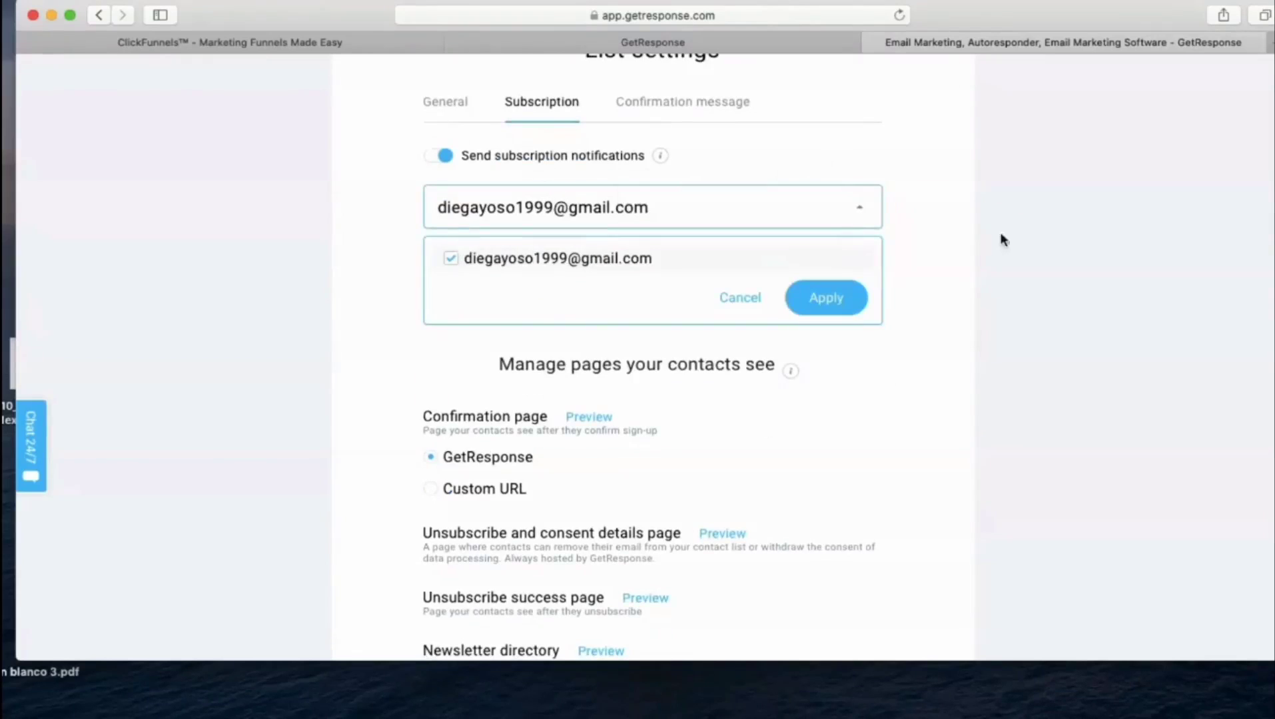
left_click(985, 250)
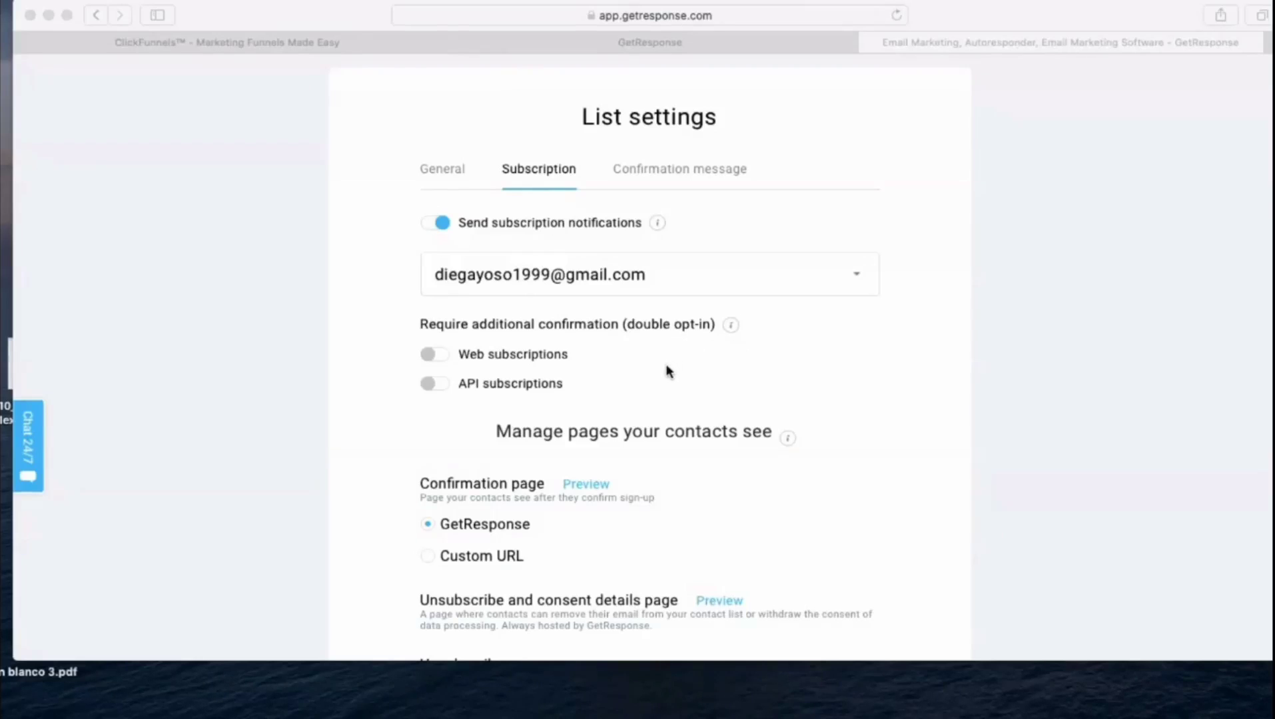
Step: Try requiring additional confirmation (double opt-in) for web and API subscriptions, and turn both options off again
left_click(430, 359)
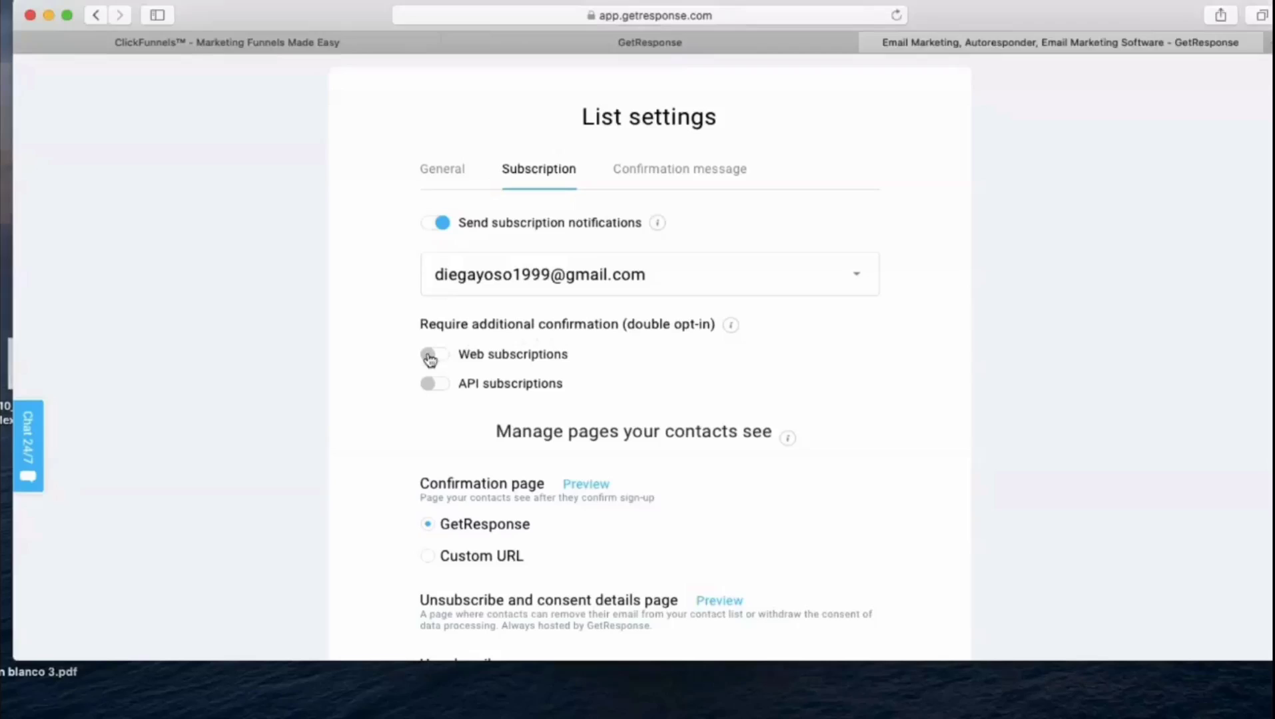
left_click(430, 356)
left_click(431, 385)
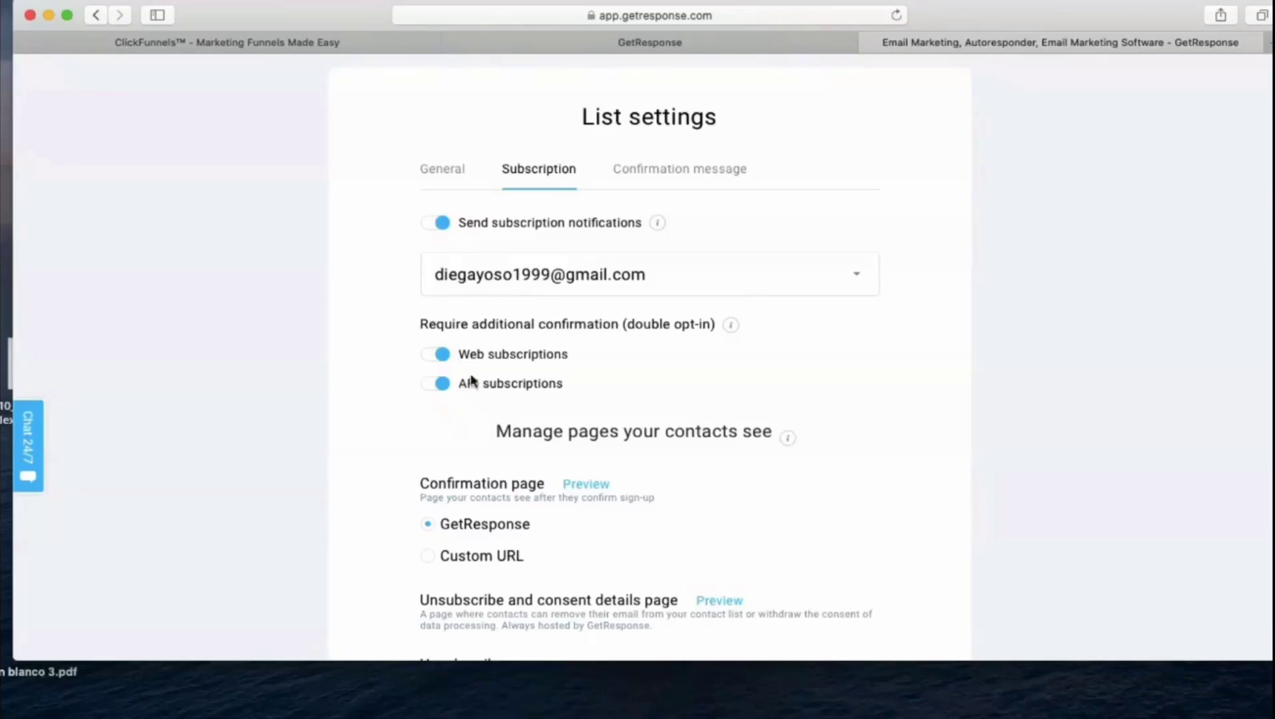
scroll(459, 376, "down", 1)
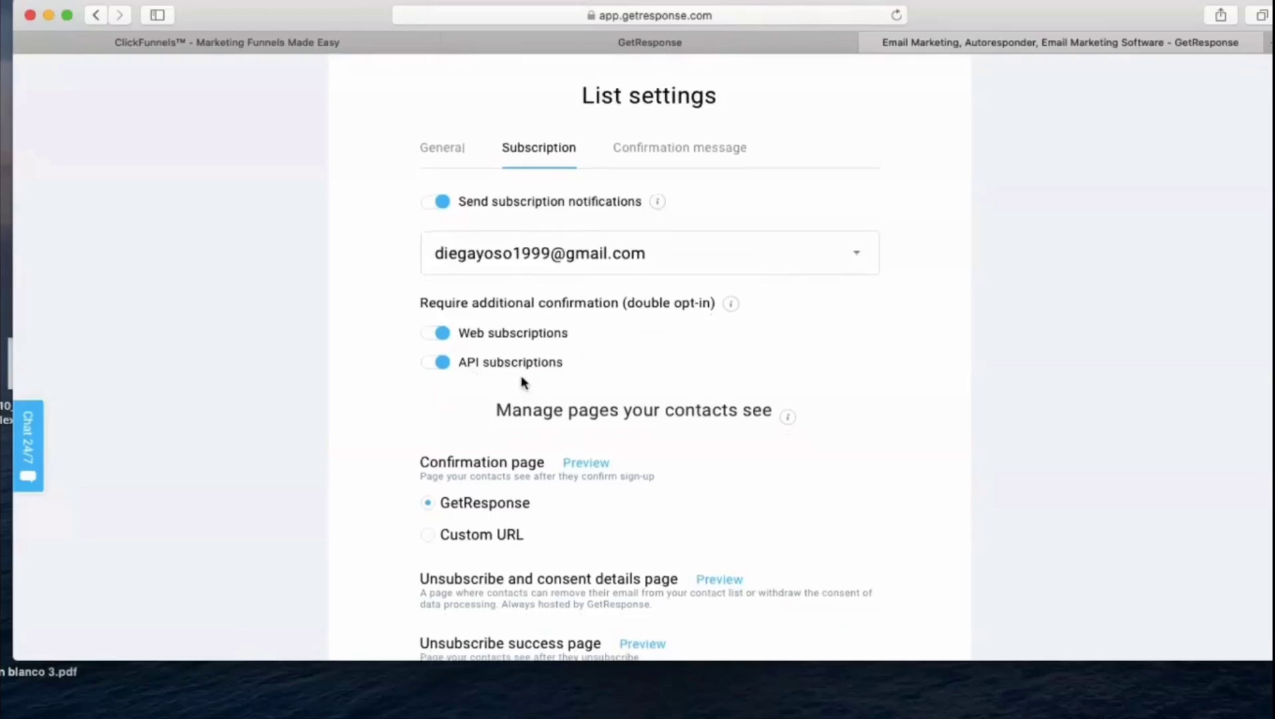
scroll(521, 380, "down", 2)
left_click(444, 305)
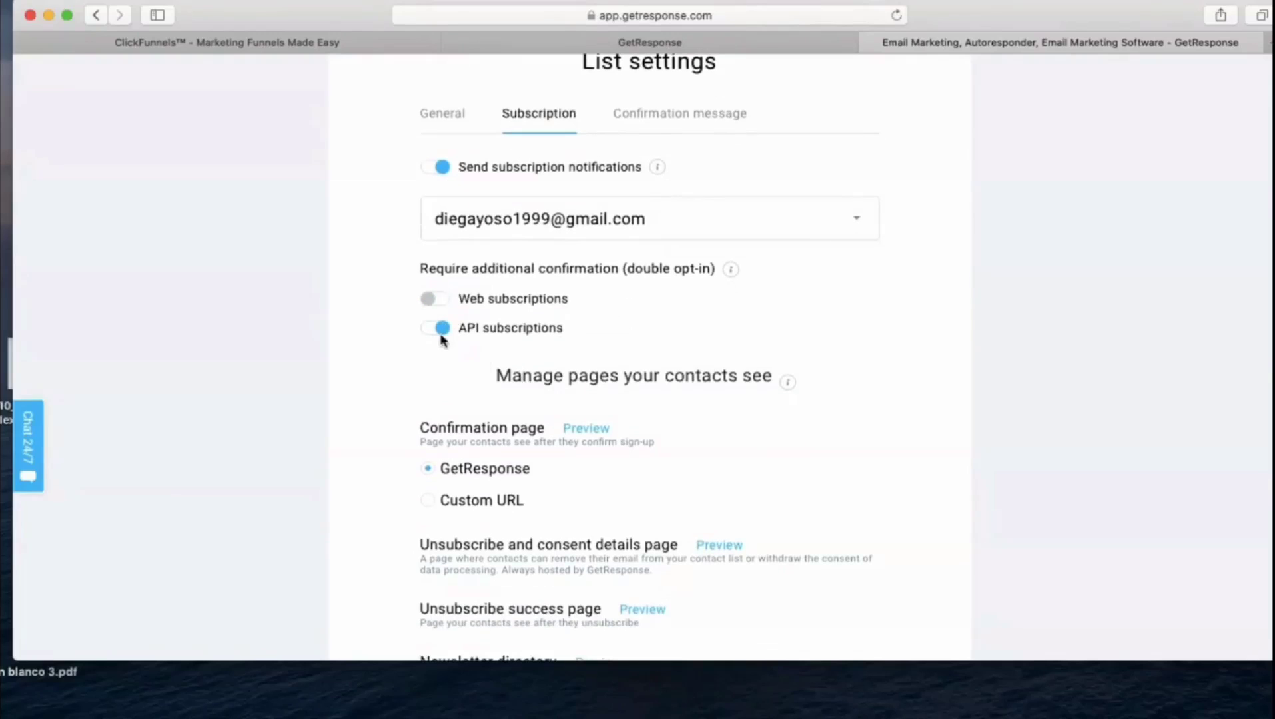
left_click(441, 329)
Step: Save the list's subscription settings with GetResponse as the confirmation page
scroll(498, 376, "down", 1)
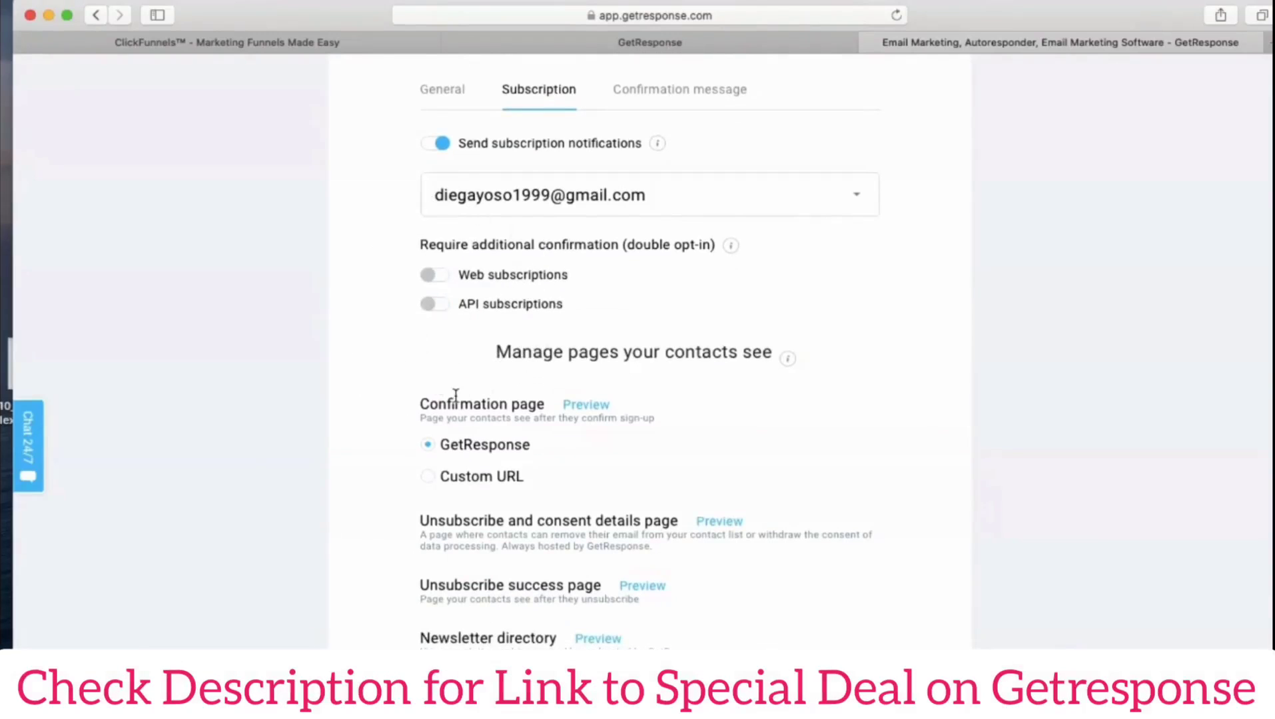
scroll(454, 398, "down", 5)
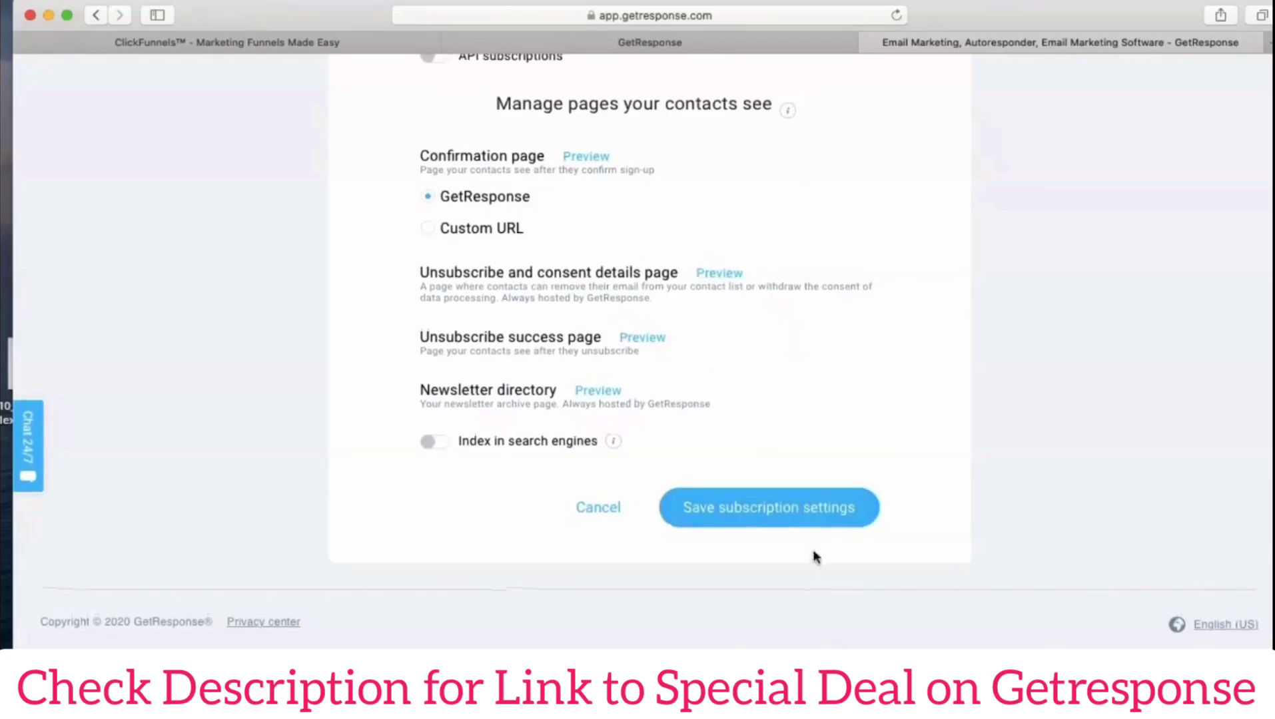
left_click(766, 512)
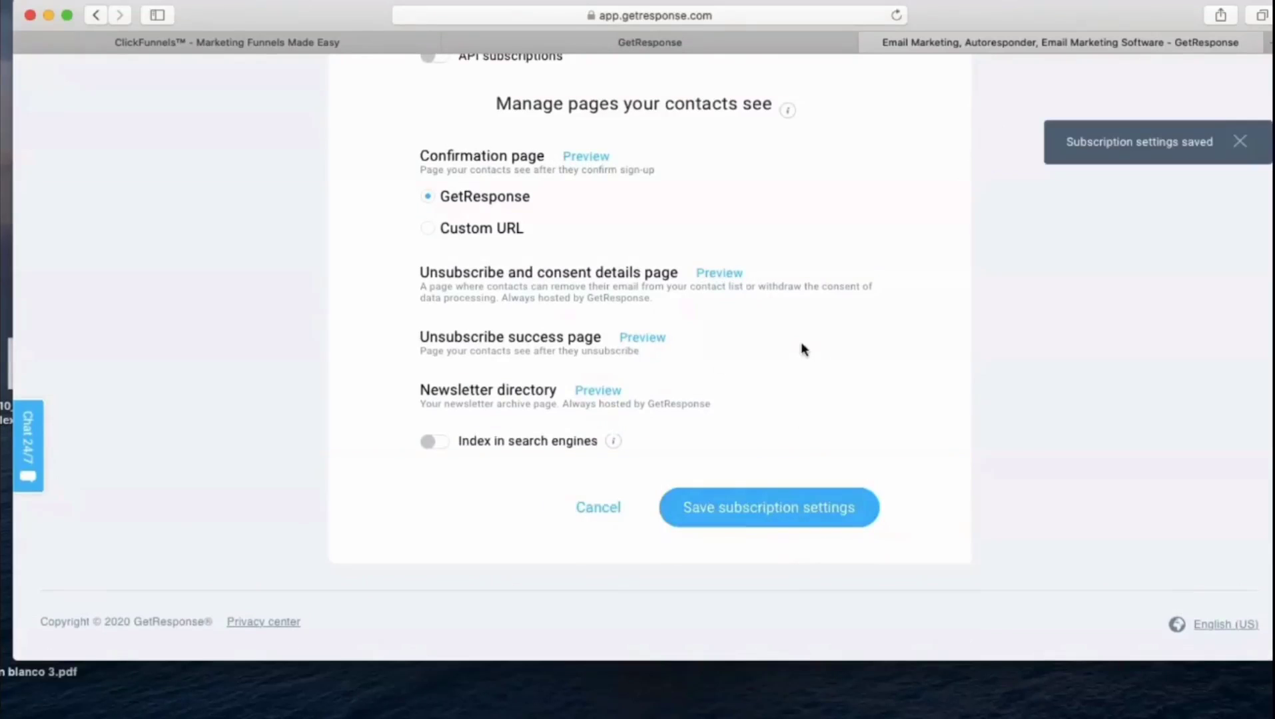
Step: Review the pages contacts see in the subscription settings, and the confirmation message's format, subject, addresses and body template
scroll(801, 342, "up", 5)
scroll(818, 490, "down", 5)
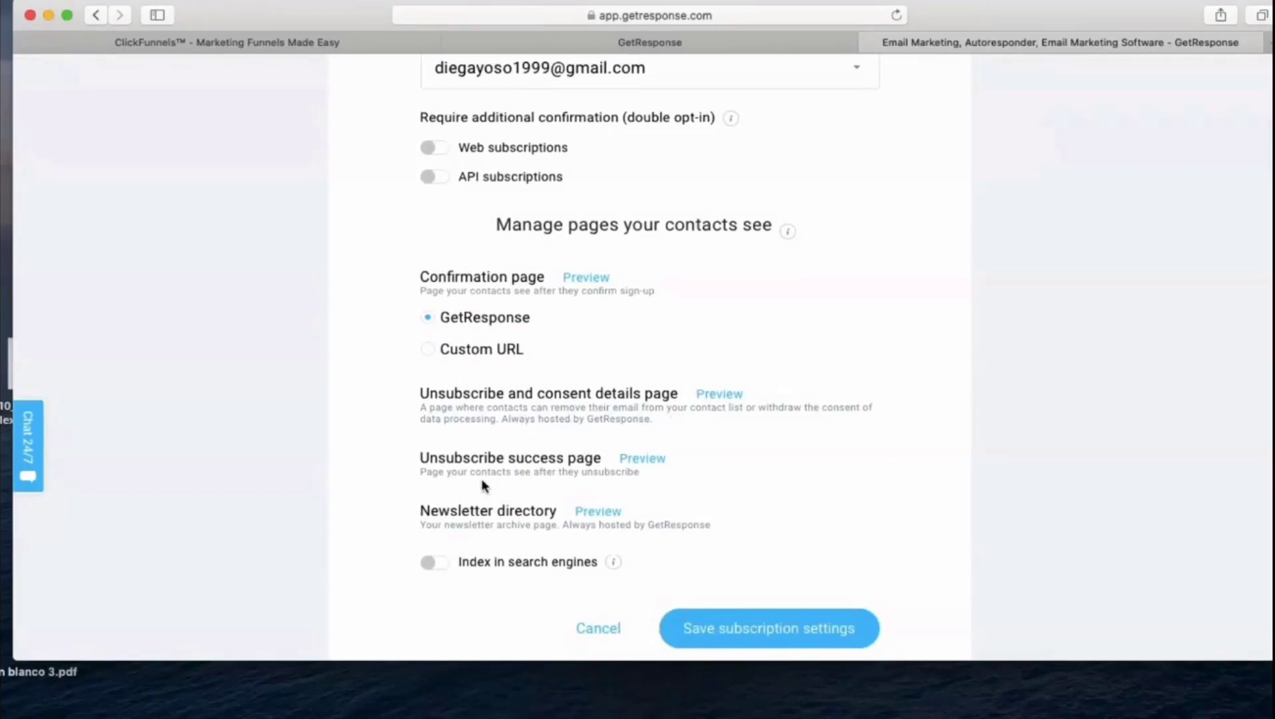
scroll(486, 488, "down", 1)
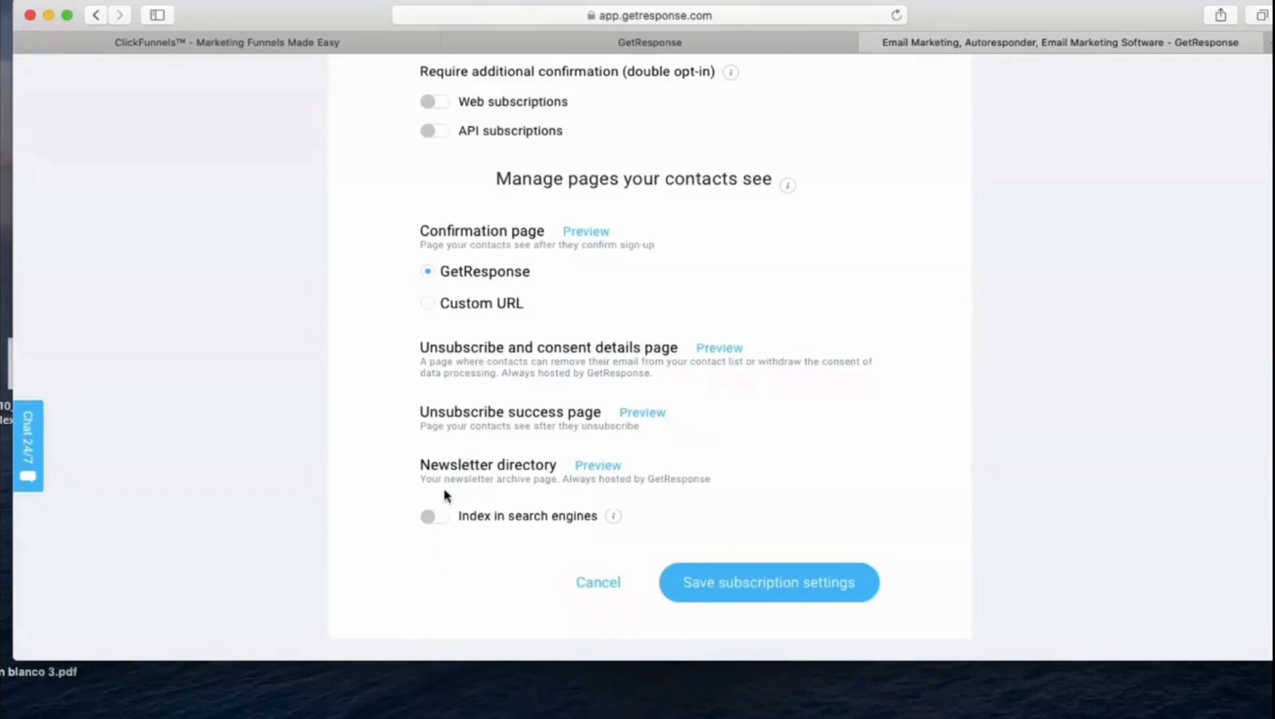
scroll(665, 526, "up", 1)
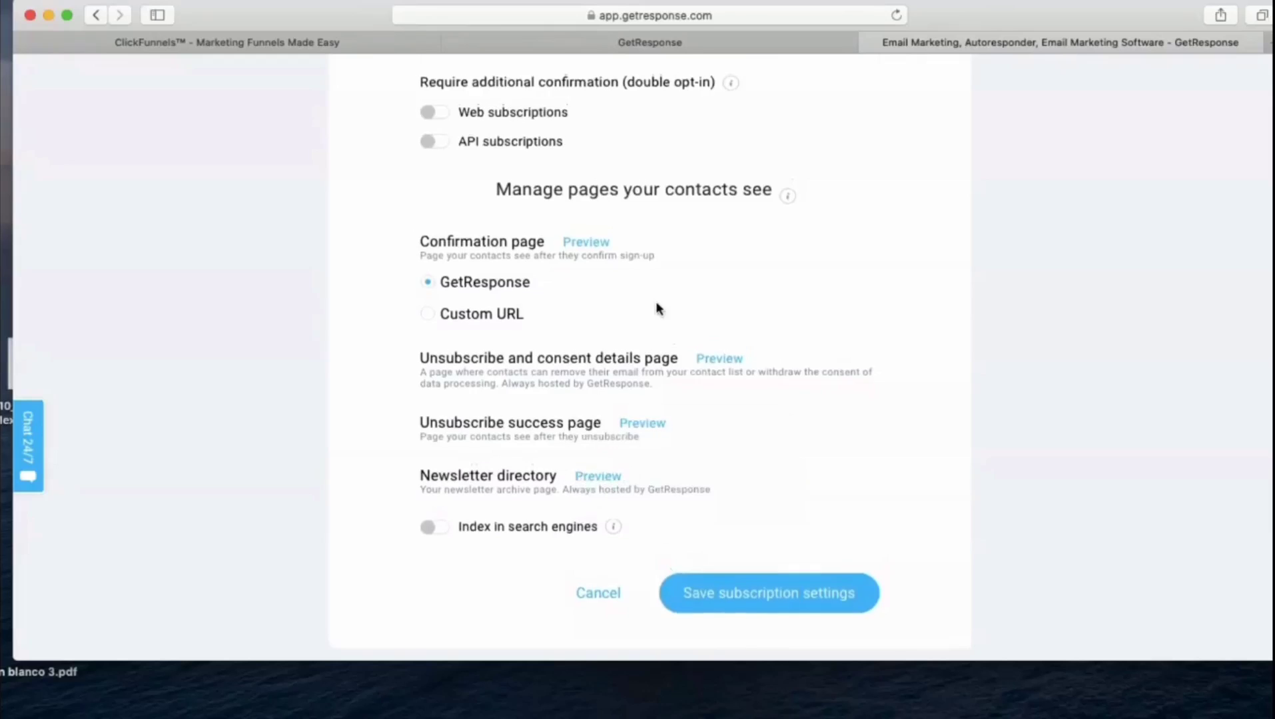
scroll(655, 308, "up", 5)
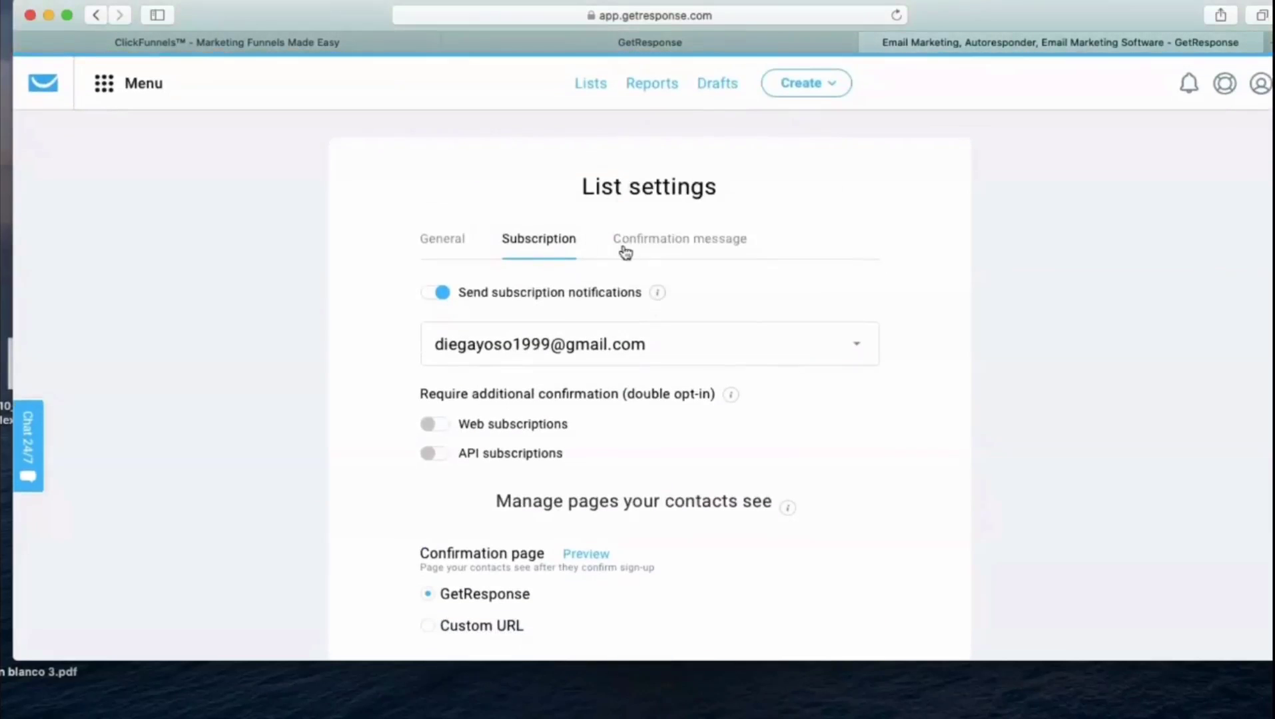
left_click(639, 244)
scroll(674, 443, "down", 1)
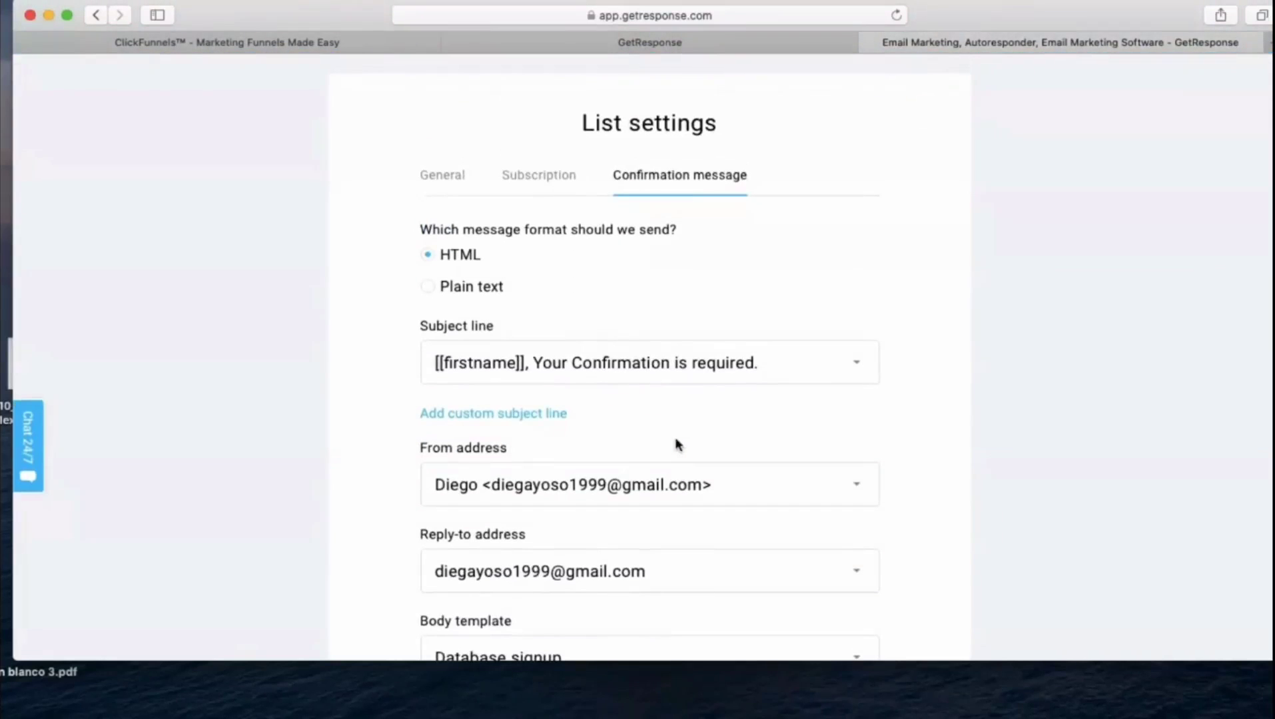
scroll(677, 445, "down", 2)
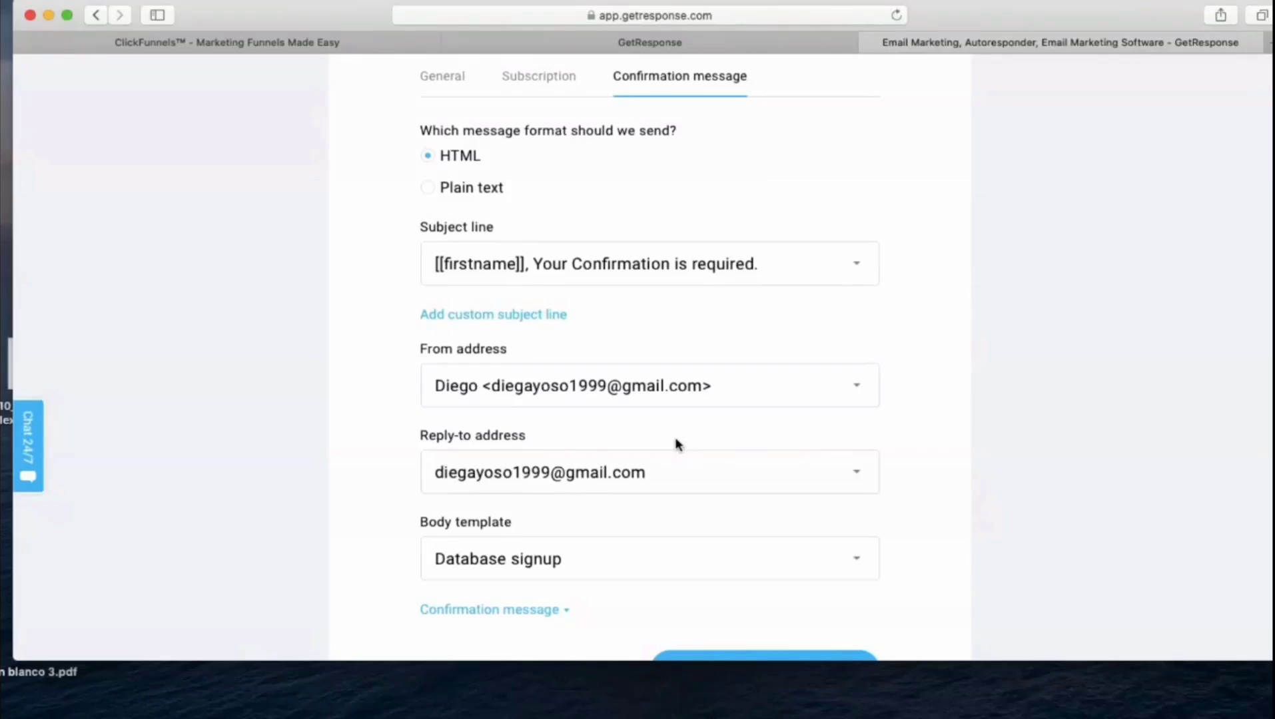
left_click(539, 77)
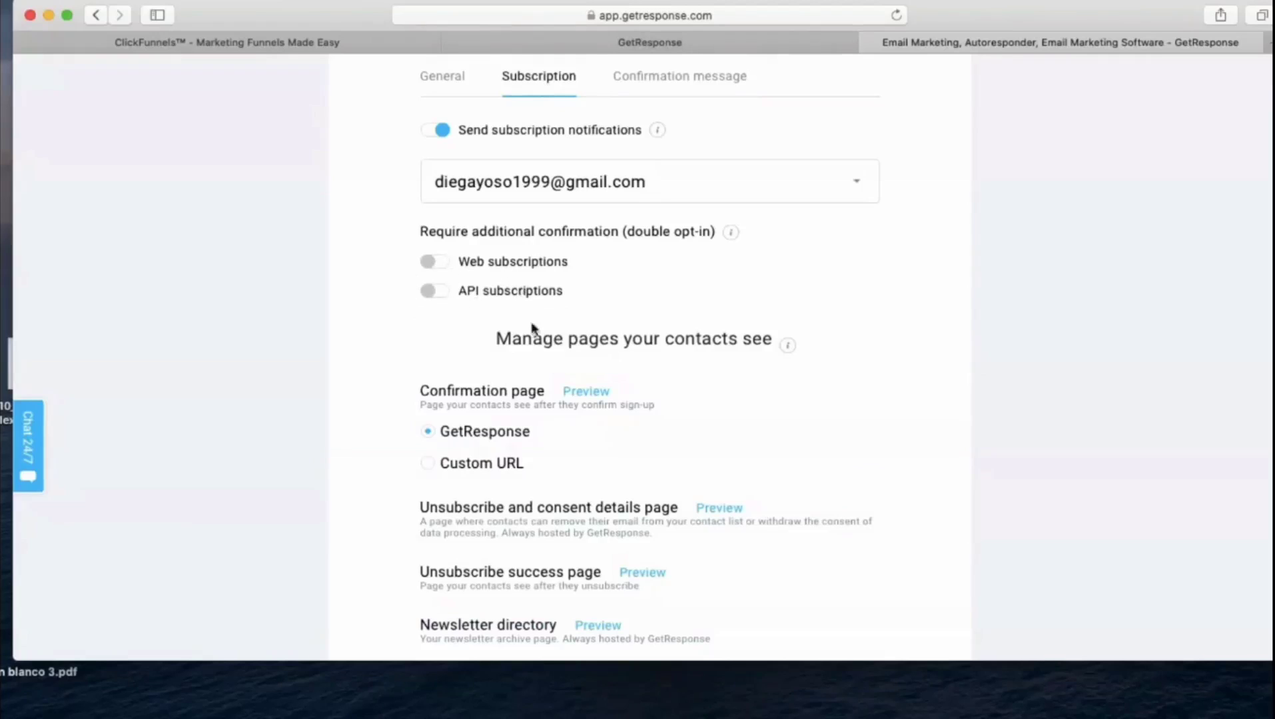
left_click(683, 78)
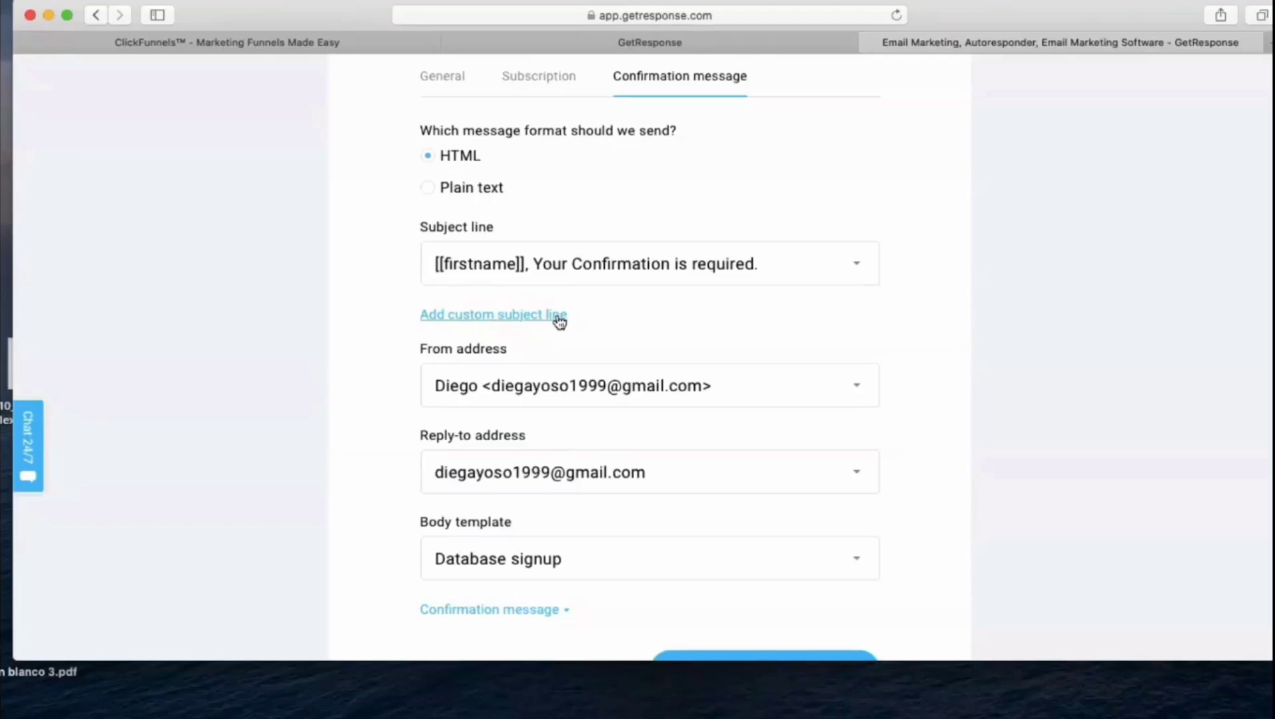
Step: Check the available subject lines and From addresses, and save the confirmation message with its existing options
left_click(843, 267)
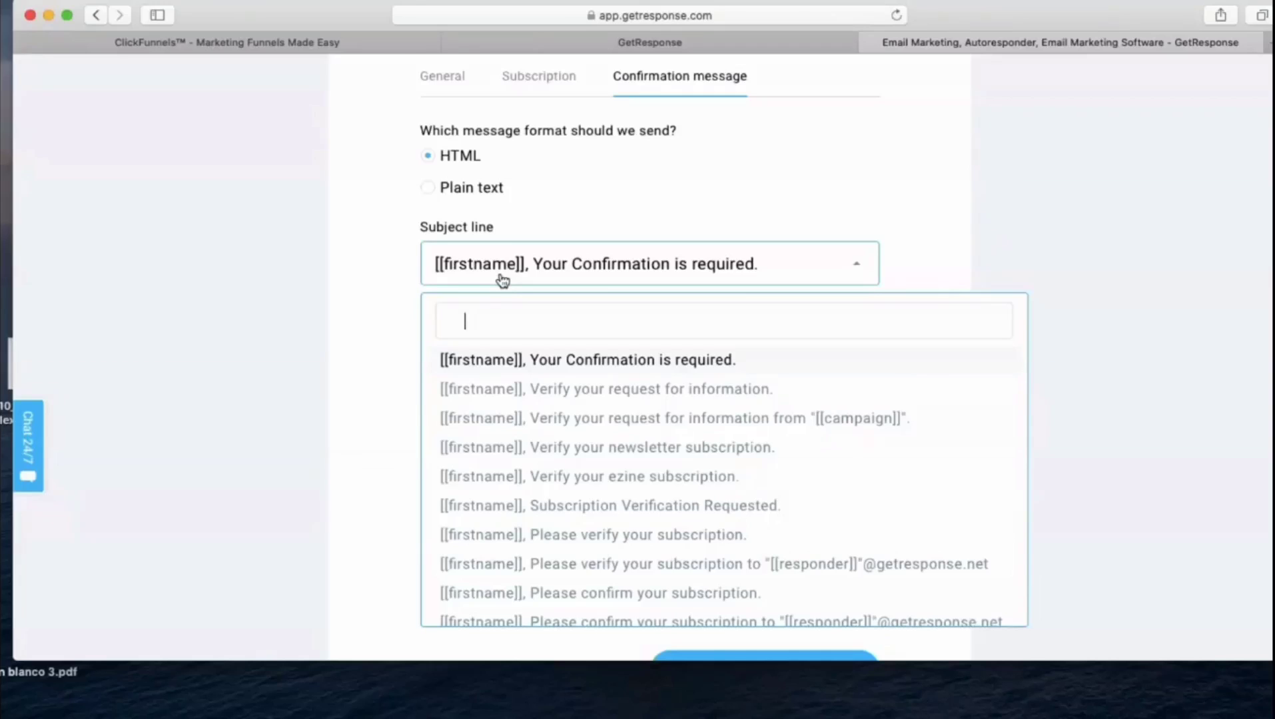
left_click(843, 195)
scroll(790, 421, "down", 3)
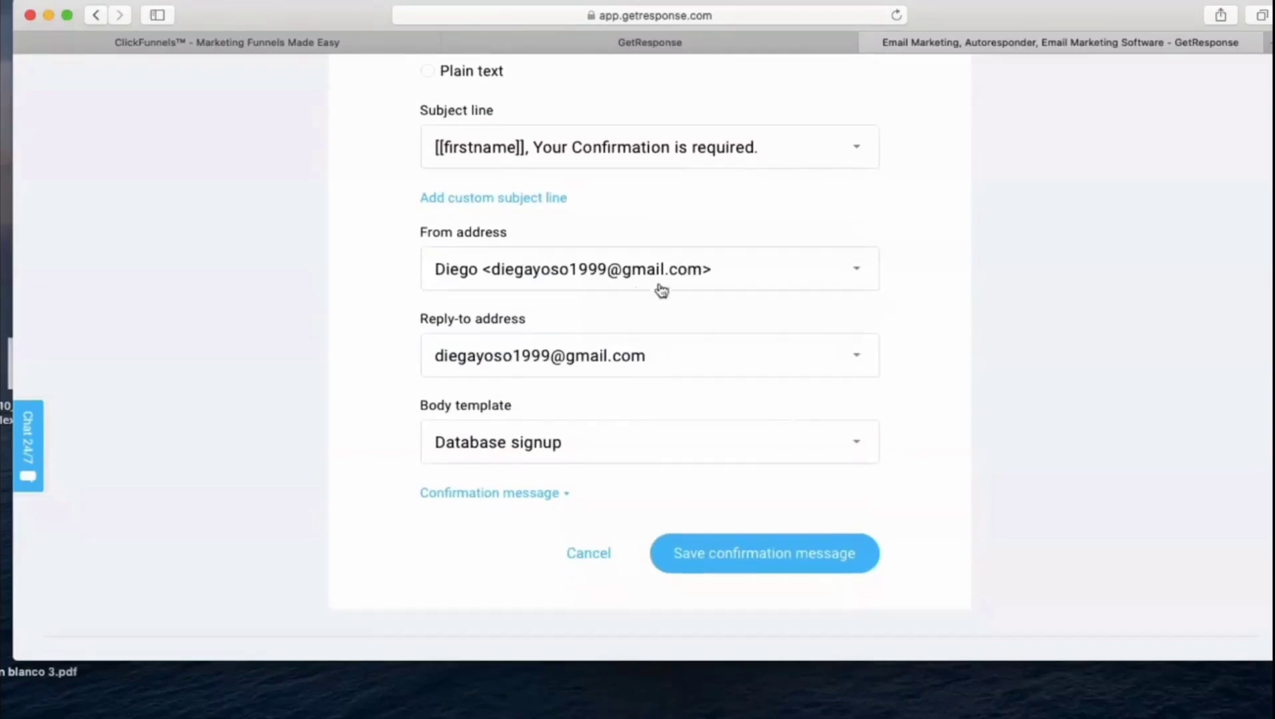
left_click(850, 273)
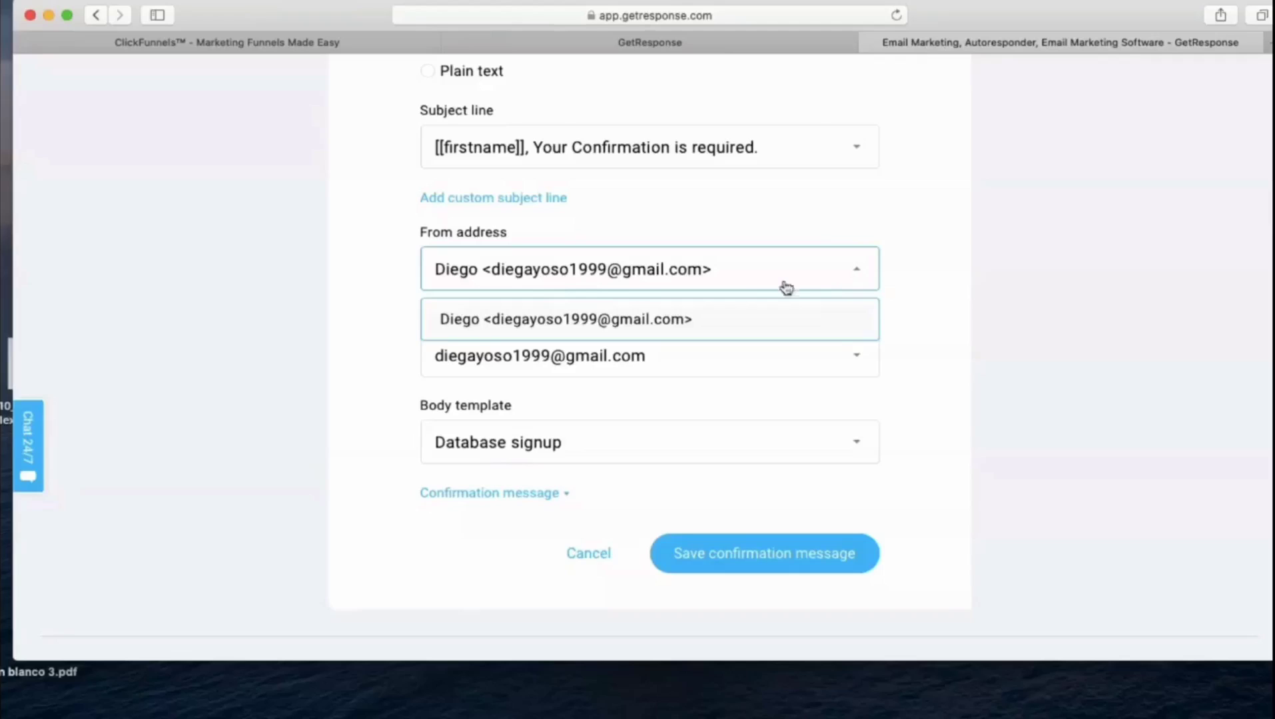
left_click(858, 276)
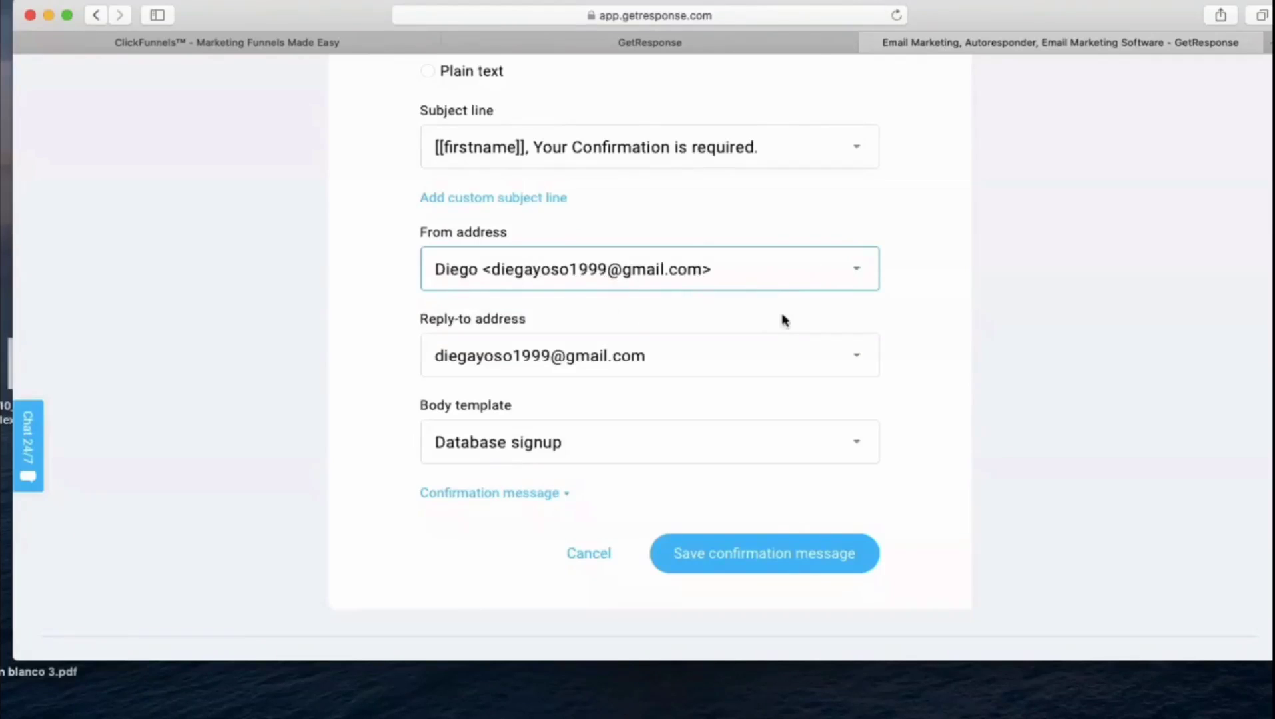
scroll(785, 320, "up", 1)
scroll(745, 600, "down", 2)
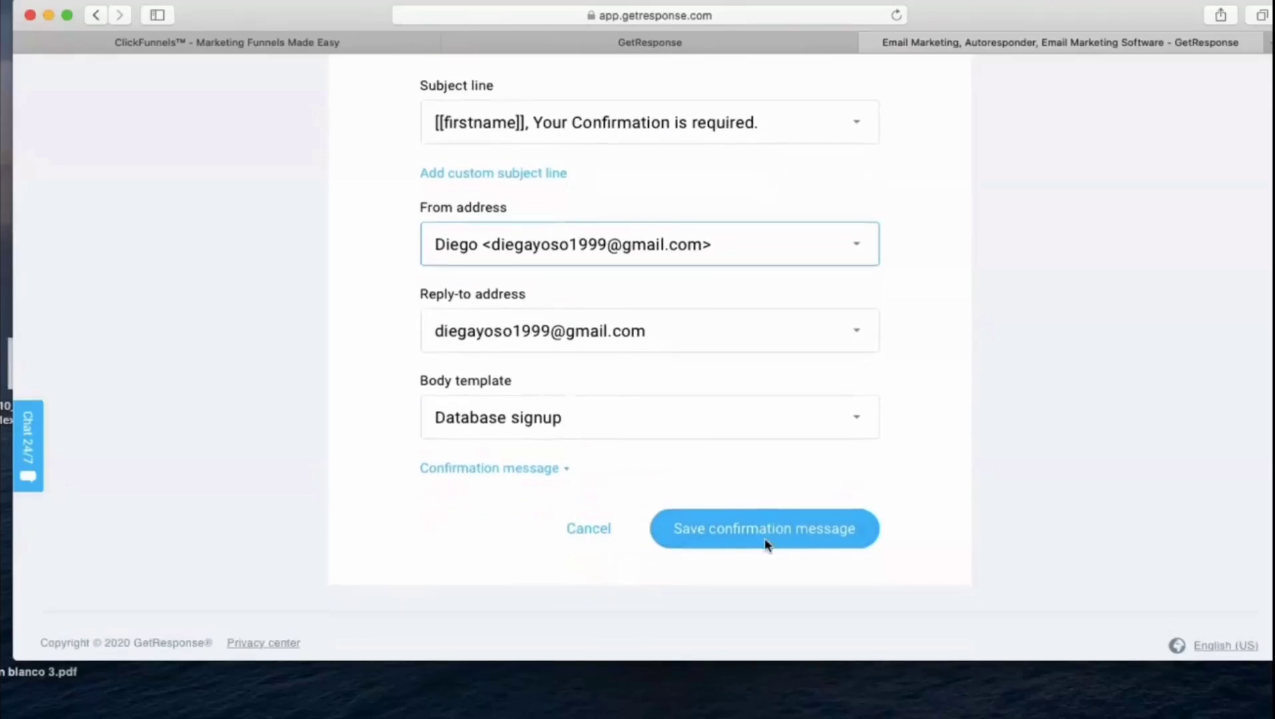
left_click(745, 538)
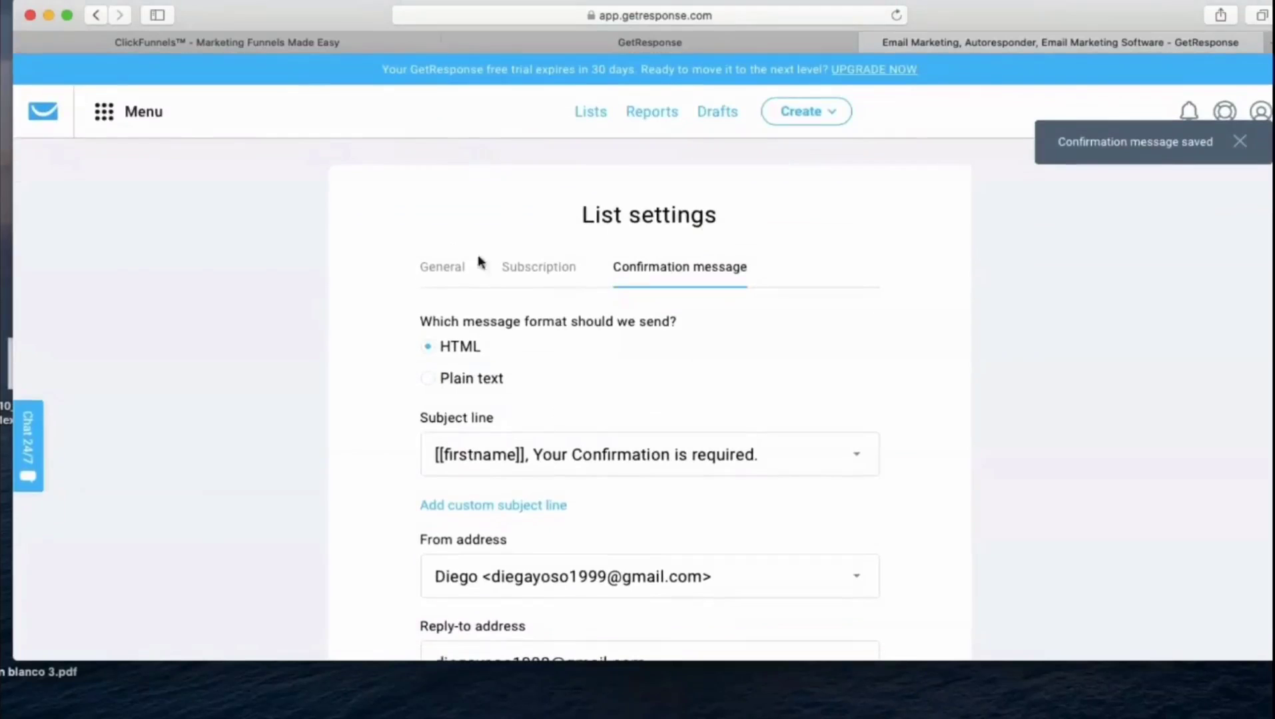
Step: Return to the list's general settings and correct the list name to "_getresponse_"
left_click(122, 113)
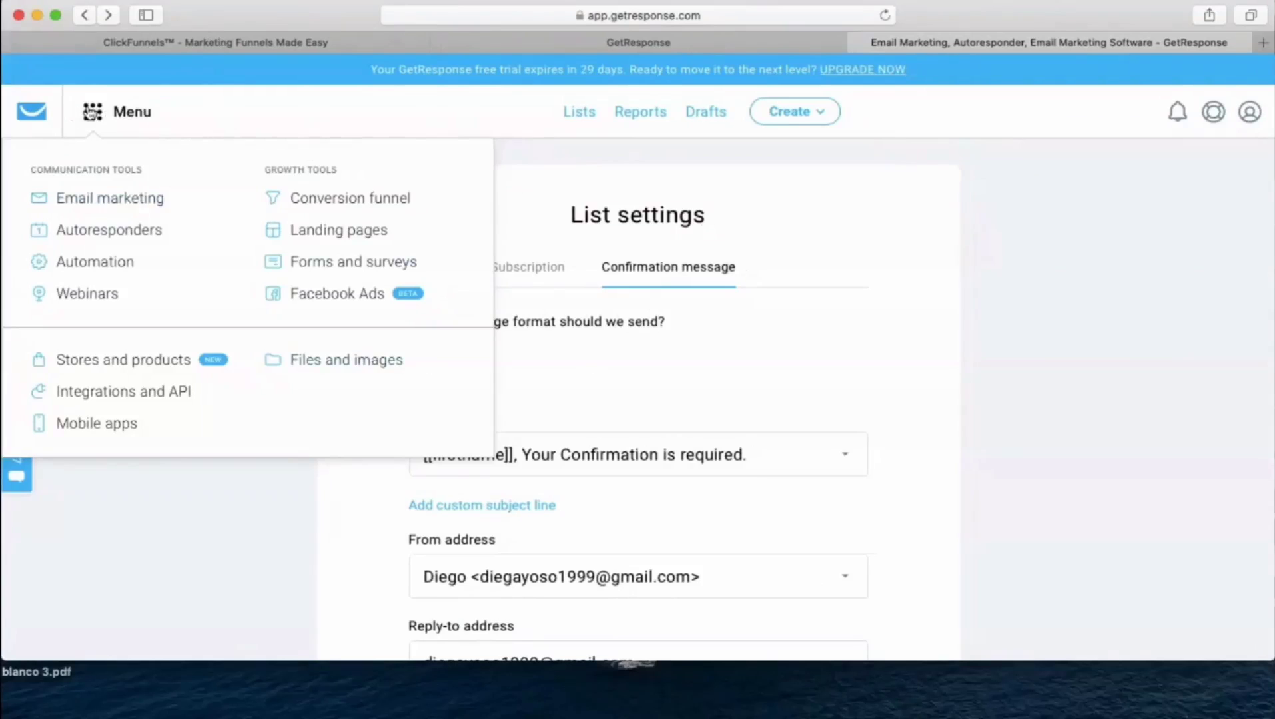
left_click(91, 112)
left_click(433, 266)
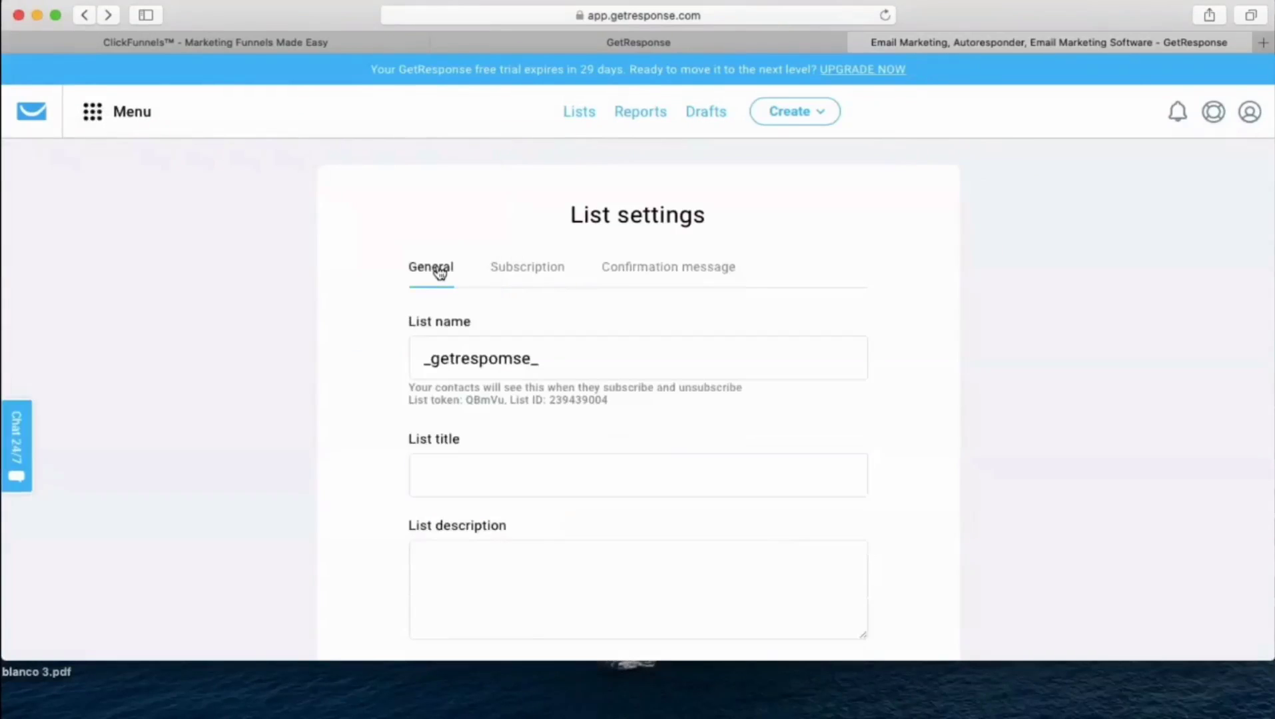
left_click(517, 363)
key("BackSpace")
type("n")
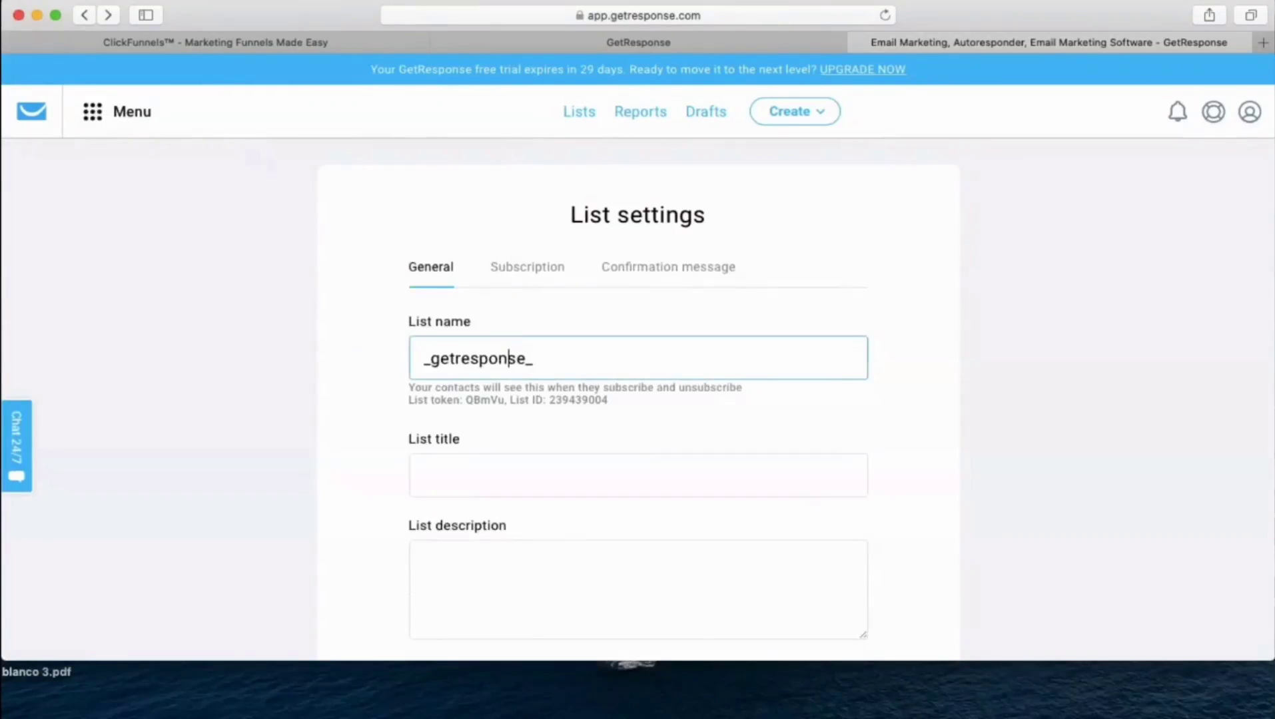
Step: Save the list's general settings and return to its confirmation message settings
scroll(751, 589, "down", 10)
left_click(746, 516)
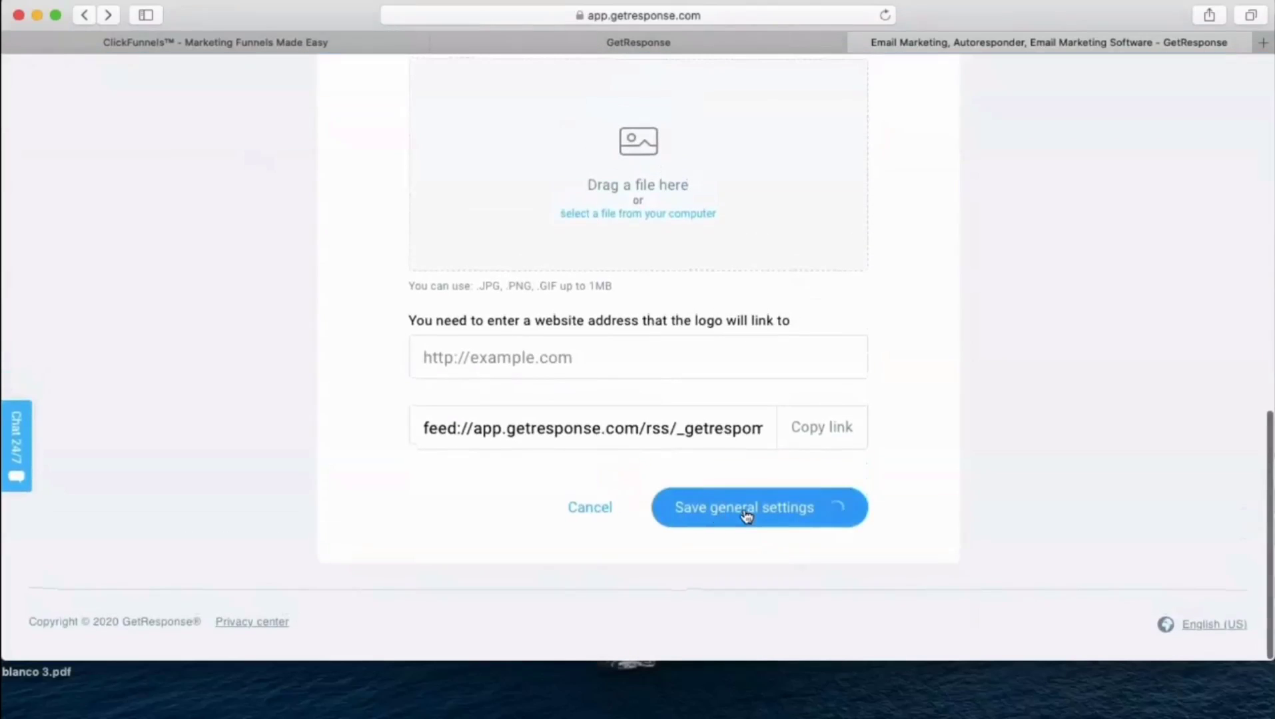
scroll(682, 270, "up", 10)
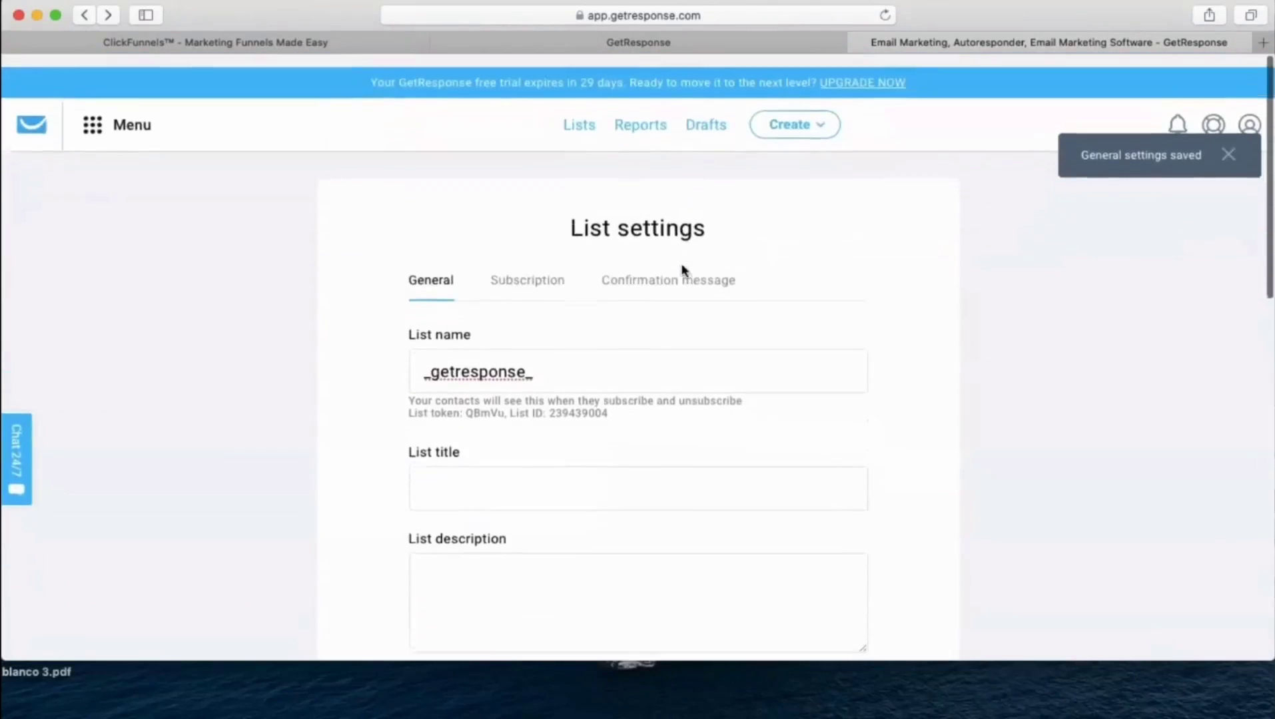
left_click(666, 267)
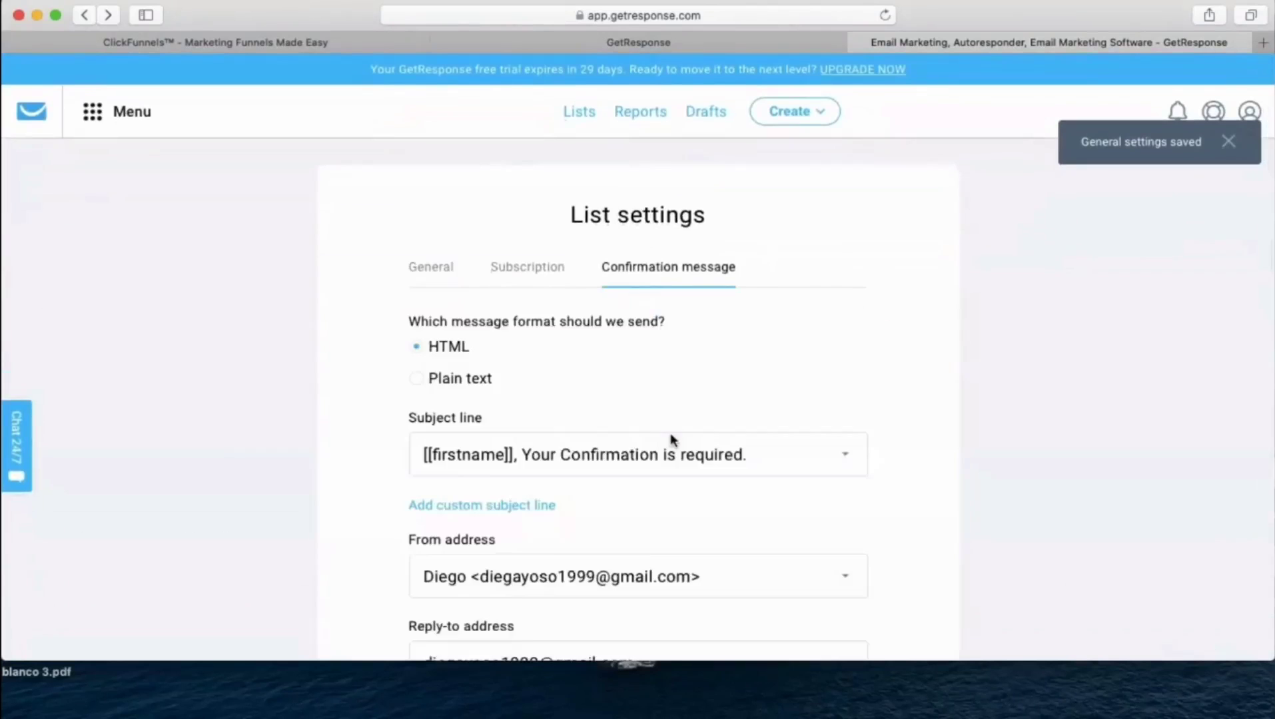
Step: Create a new email message and name it "Getresponse1"
left_click(798, 112)
left_click(581, 192)
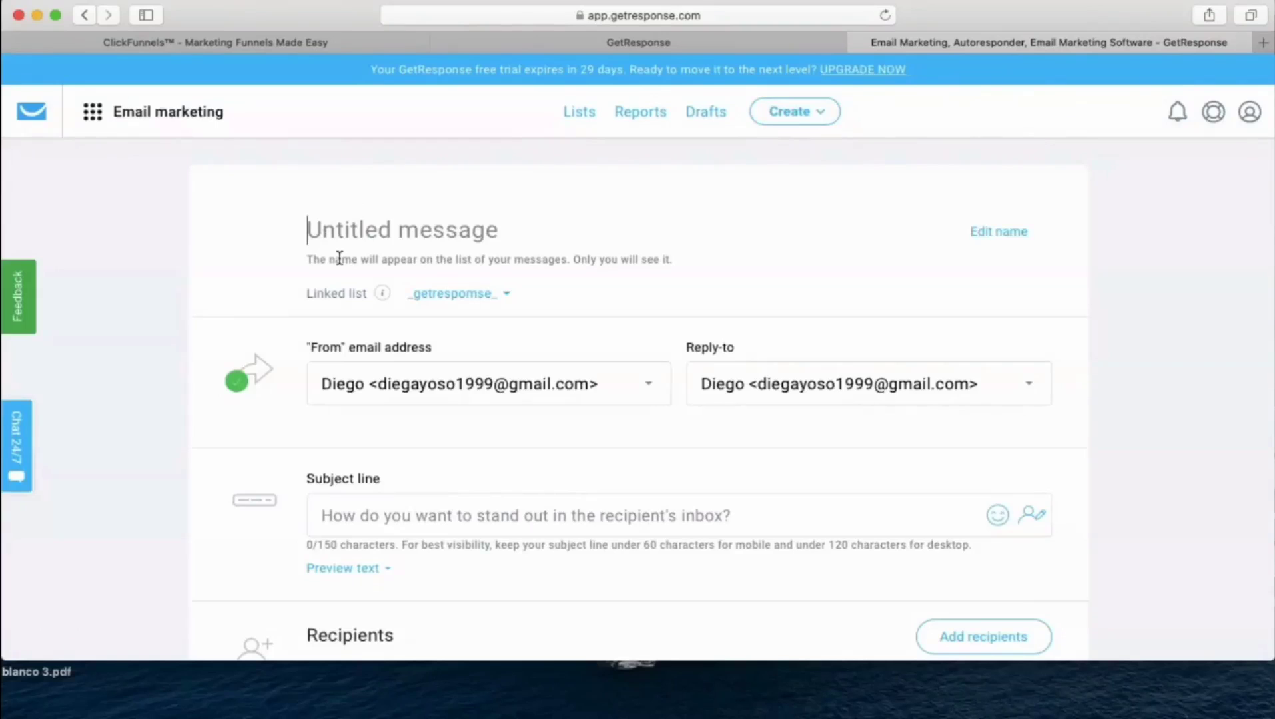
type("Getr")
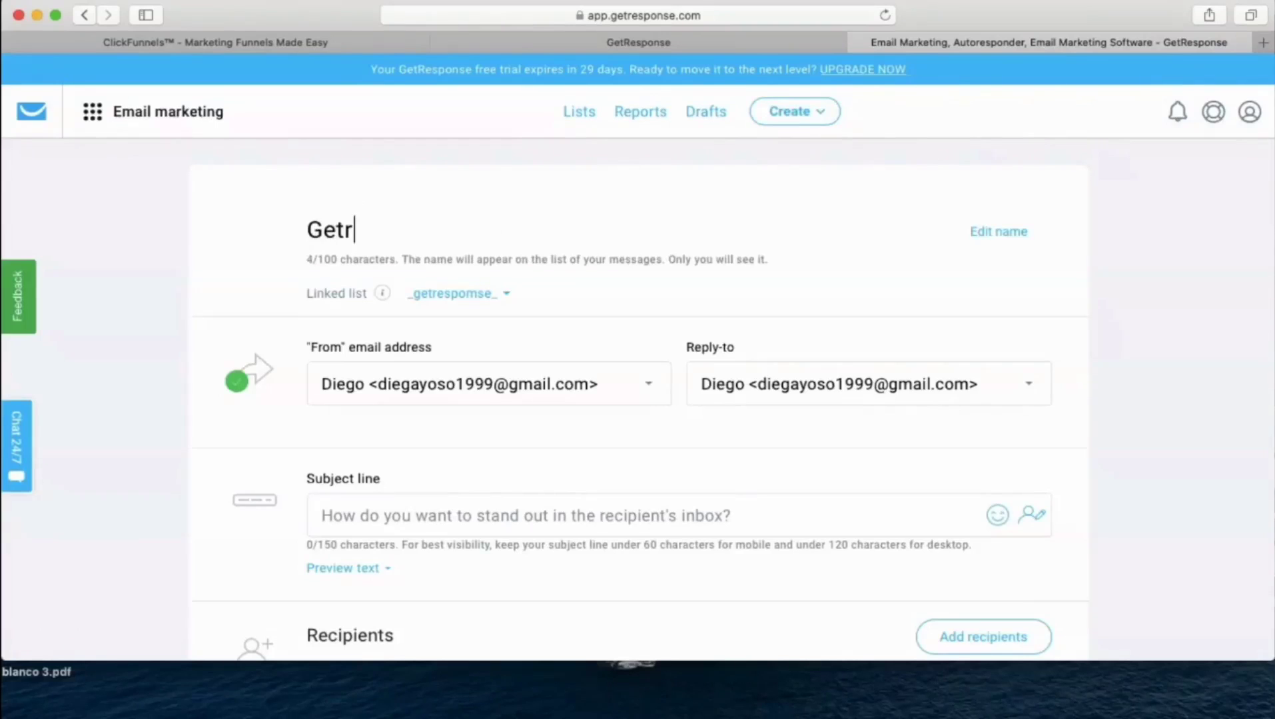
type("esponse1")
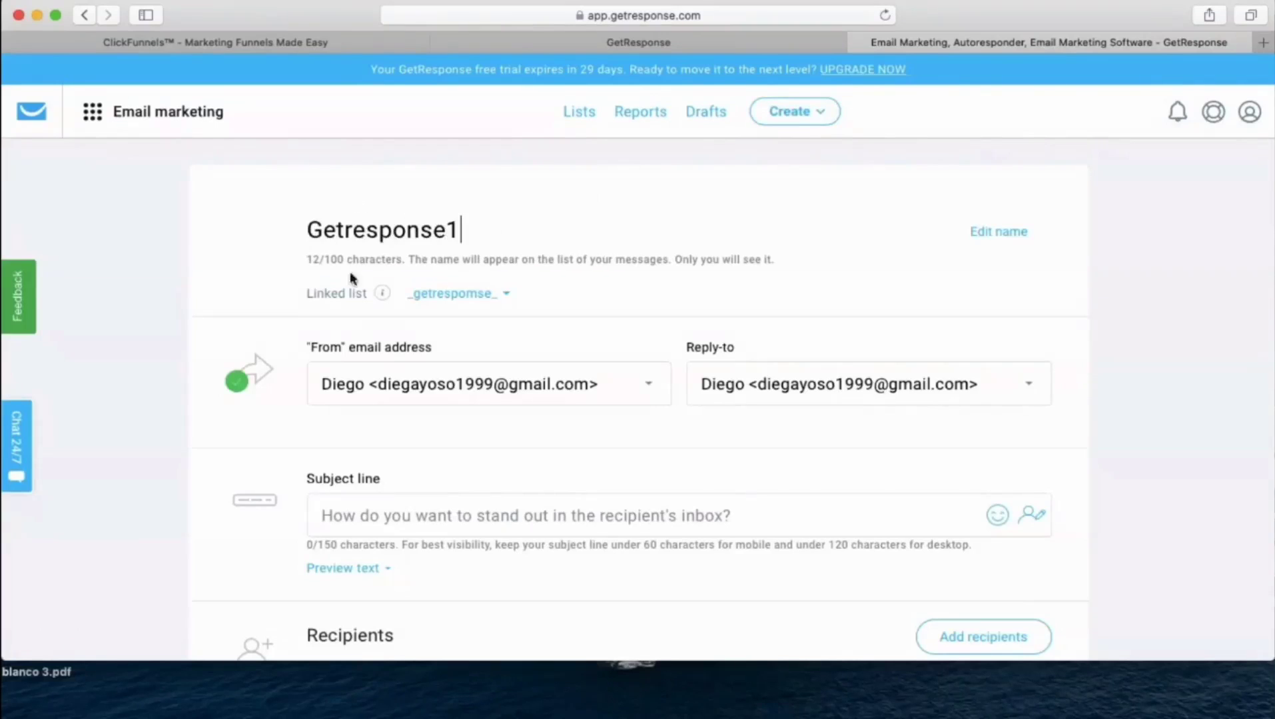
Step: Enter "Open ONLY if you're an action taker!" as the message's subject line
scroll(551, 412, "down", 5)
scroll(551, 411, "up", 2)
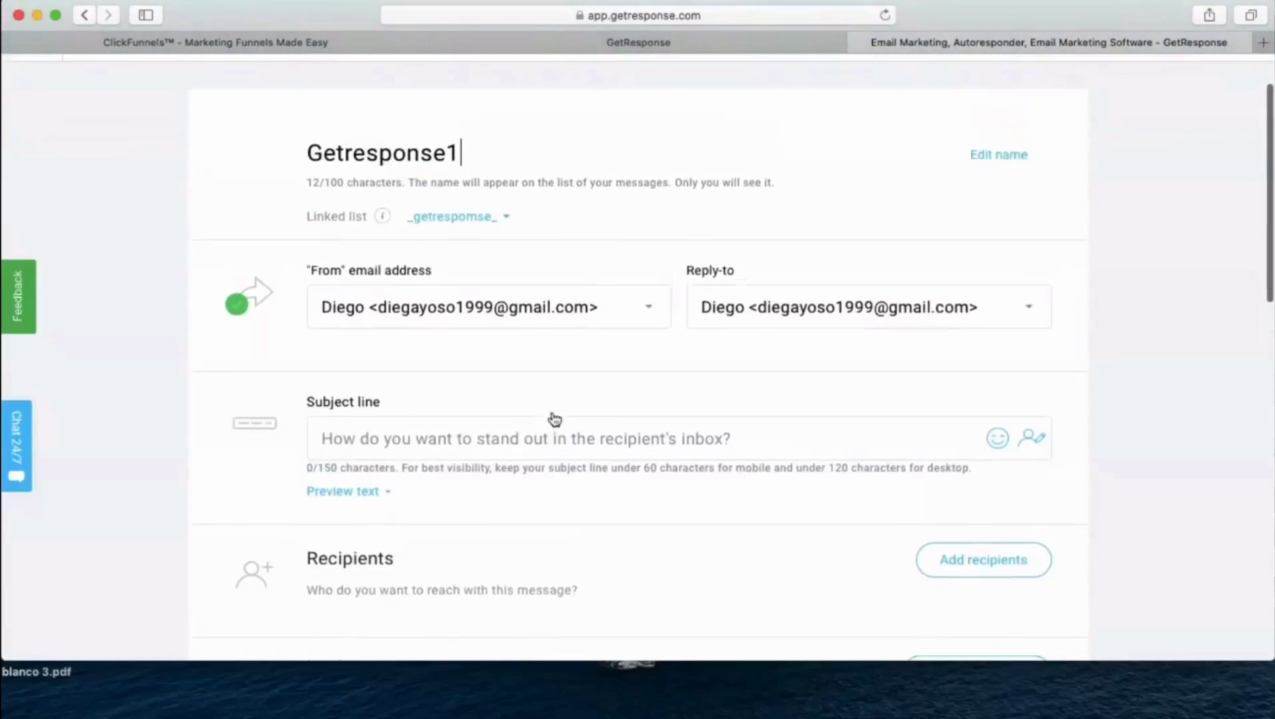
scroll(551, 411, "down", 3)
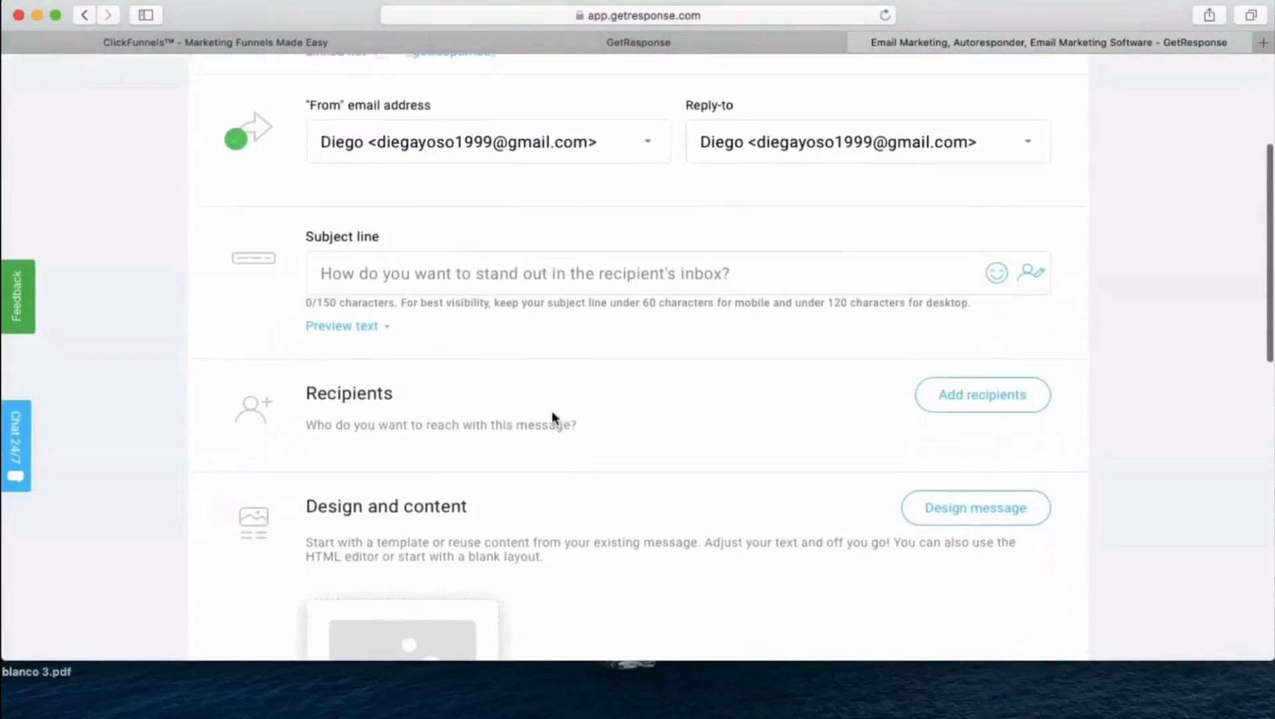
left_click(329, 268)
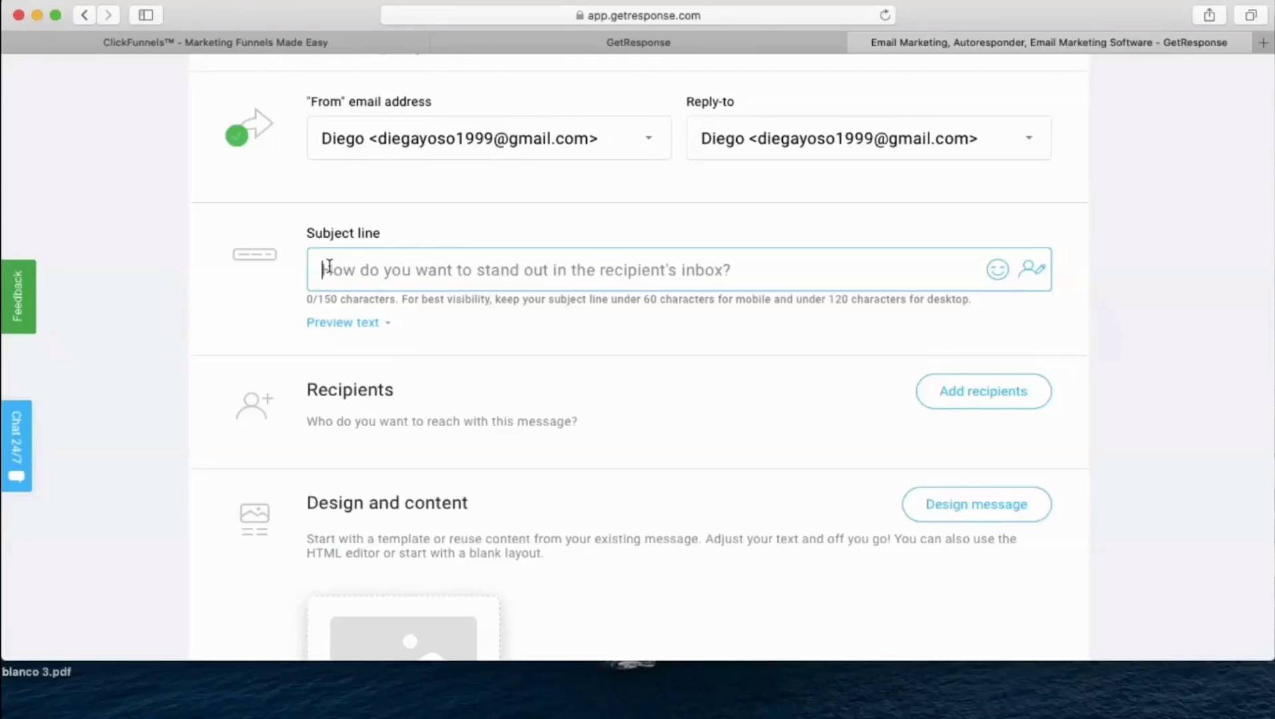
scroll(413, 283, "up", 1)
scroll(411, 283, "up", 2)
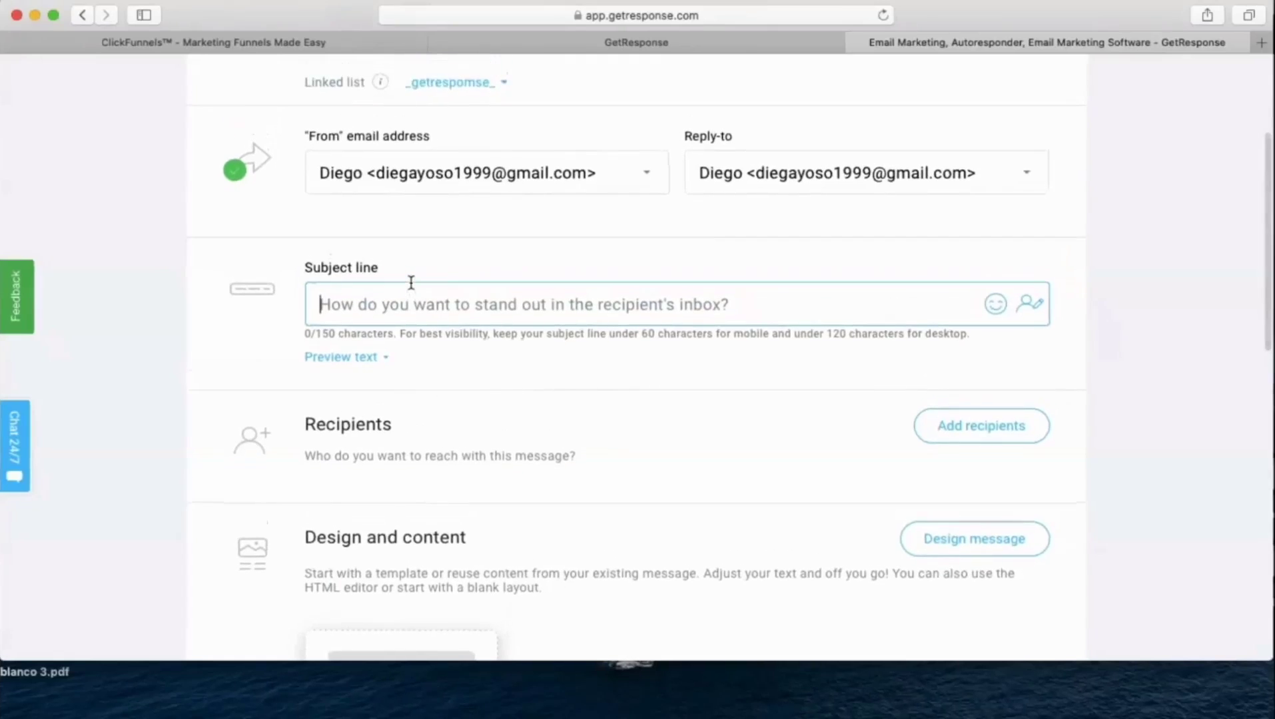
scroll(411, 283, "down", 2)
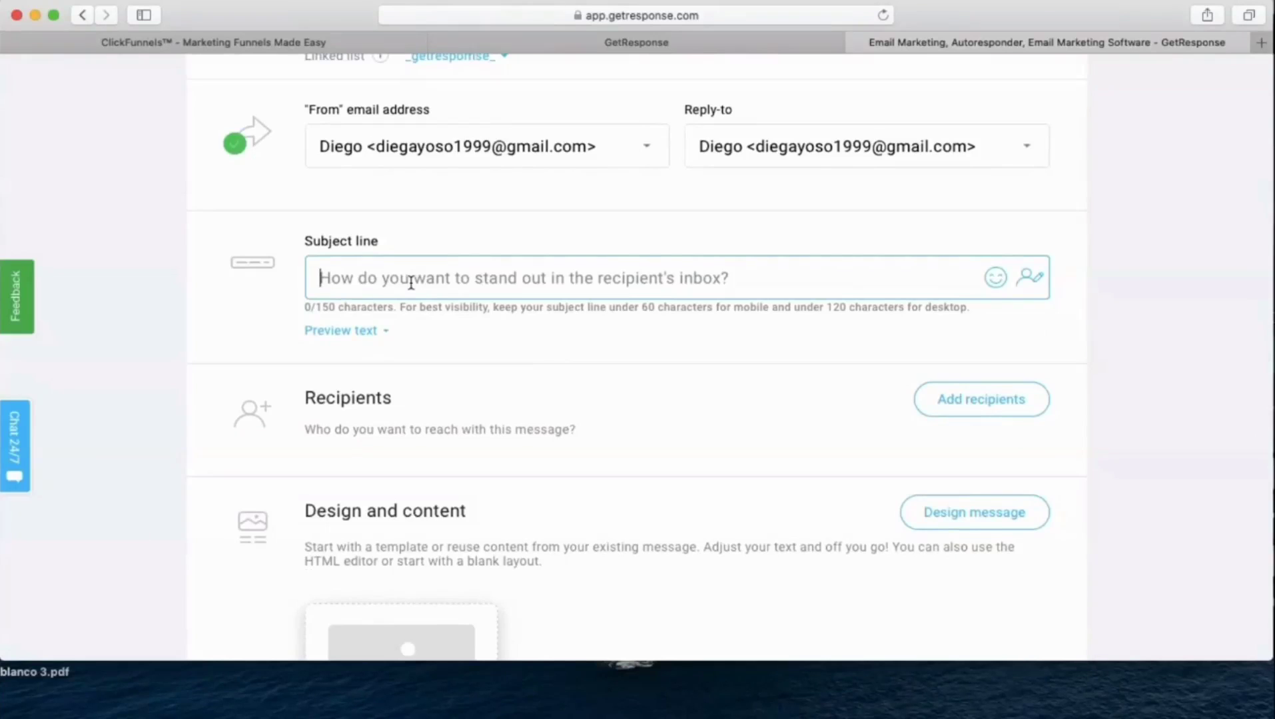
type("Open o")
key("BackSpace")
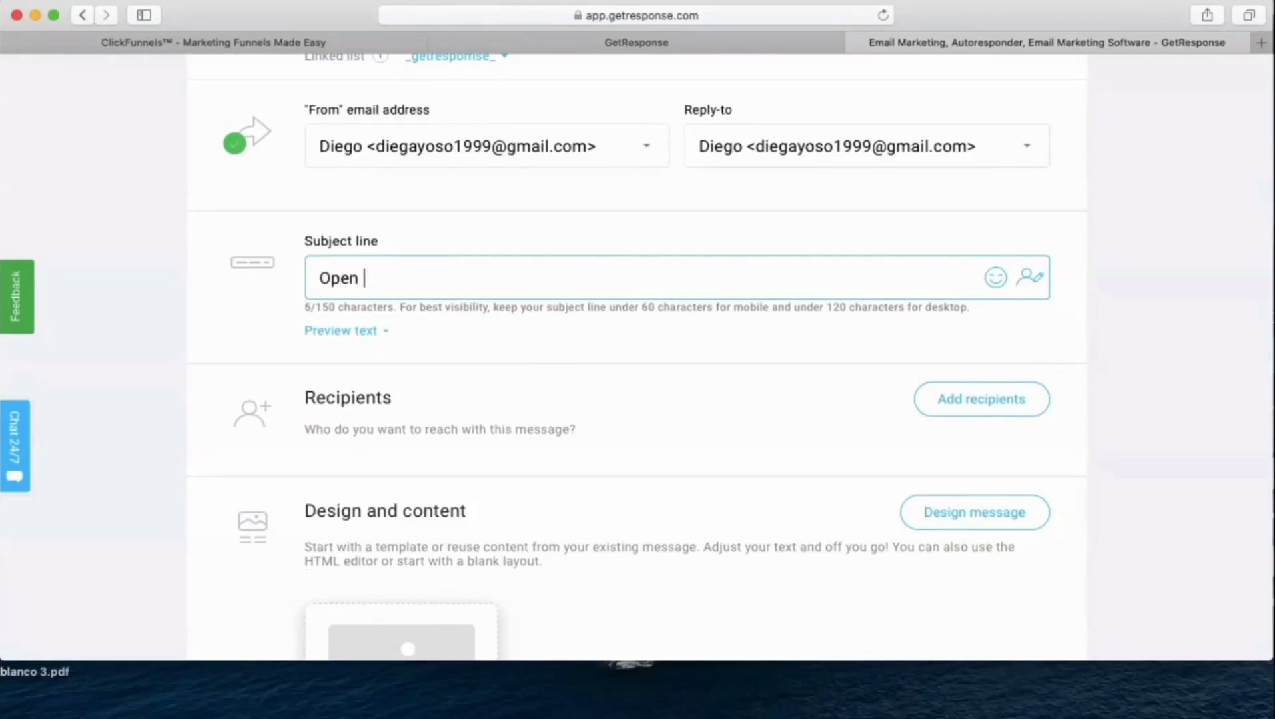
type("P")
key("BackSpace")
type("ONLY if ")
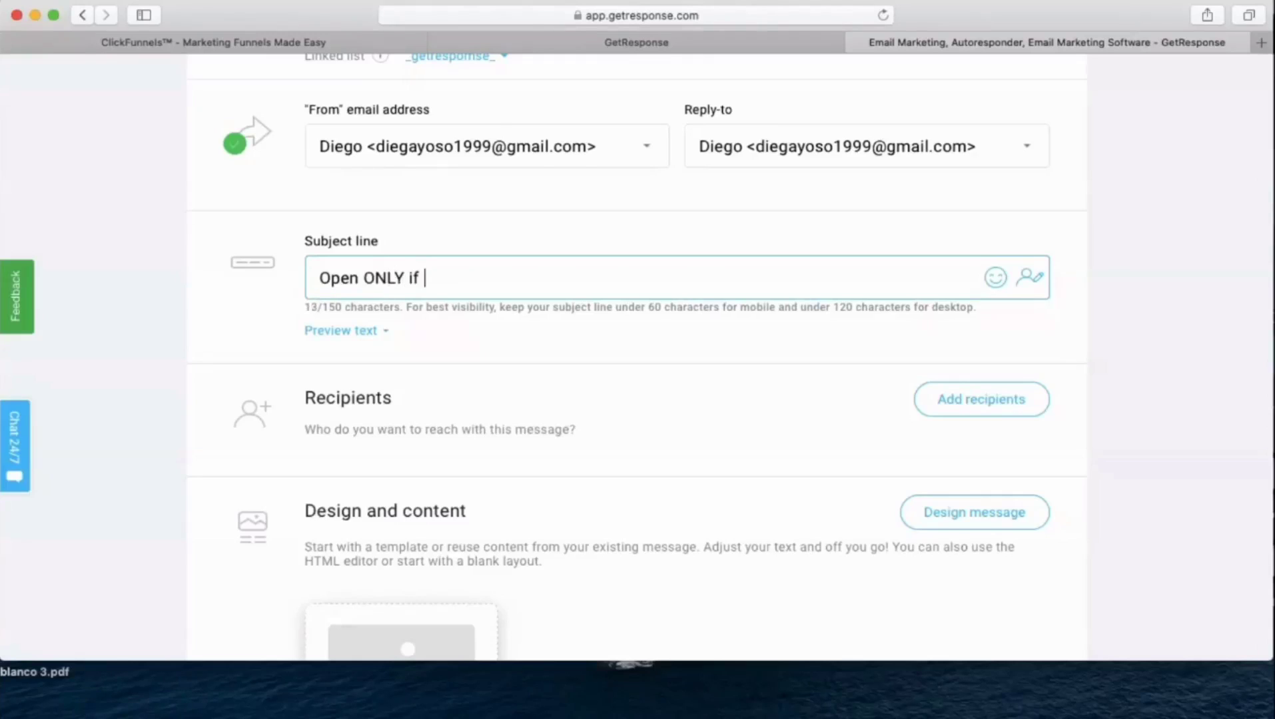
type("you're an action taker!")
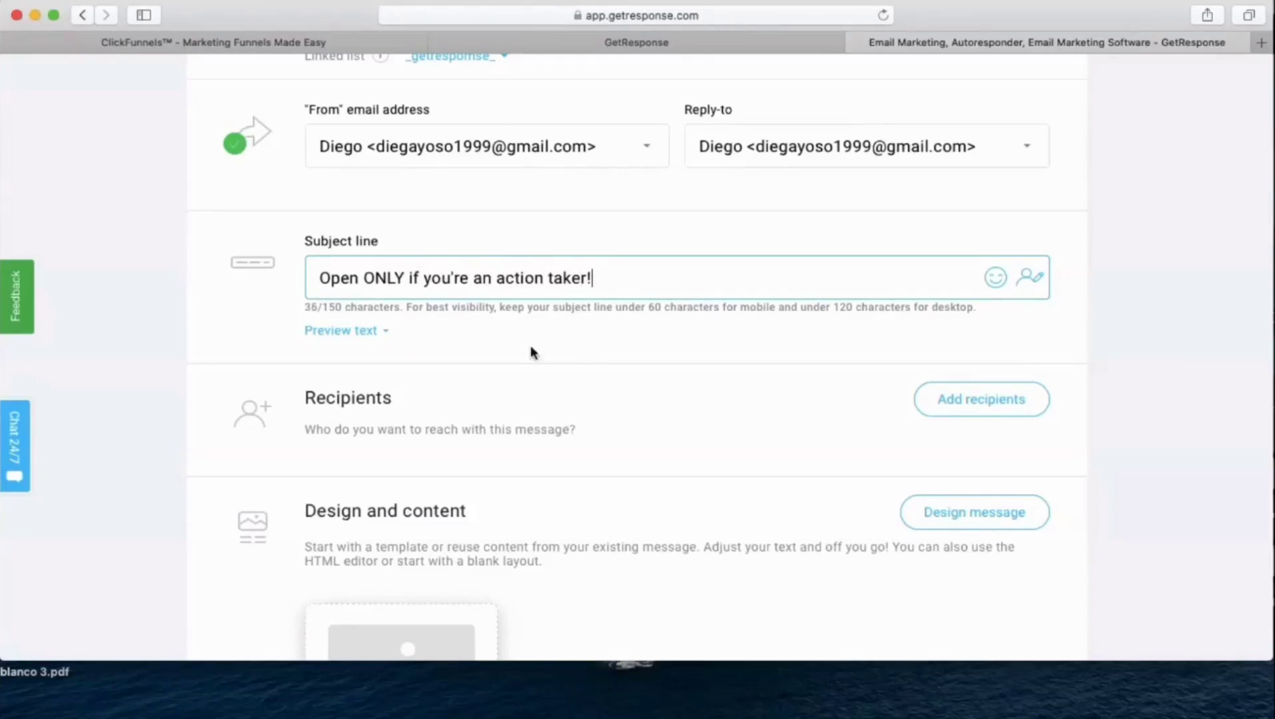
Step: Add a space and a single laughing face emoji at the end of the subject line
scroll(531, 347, "down", 3)
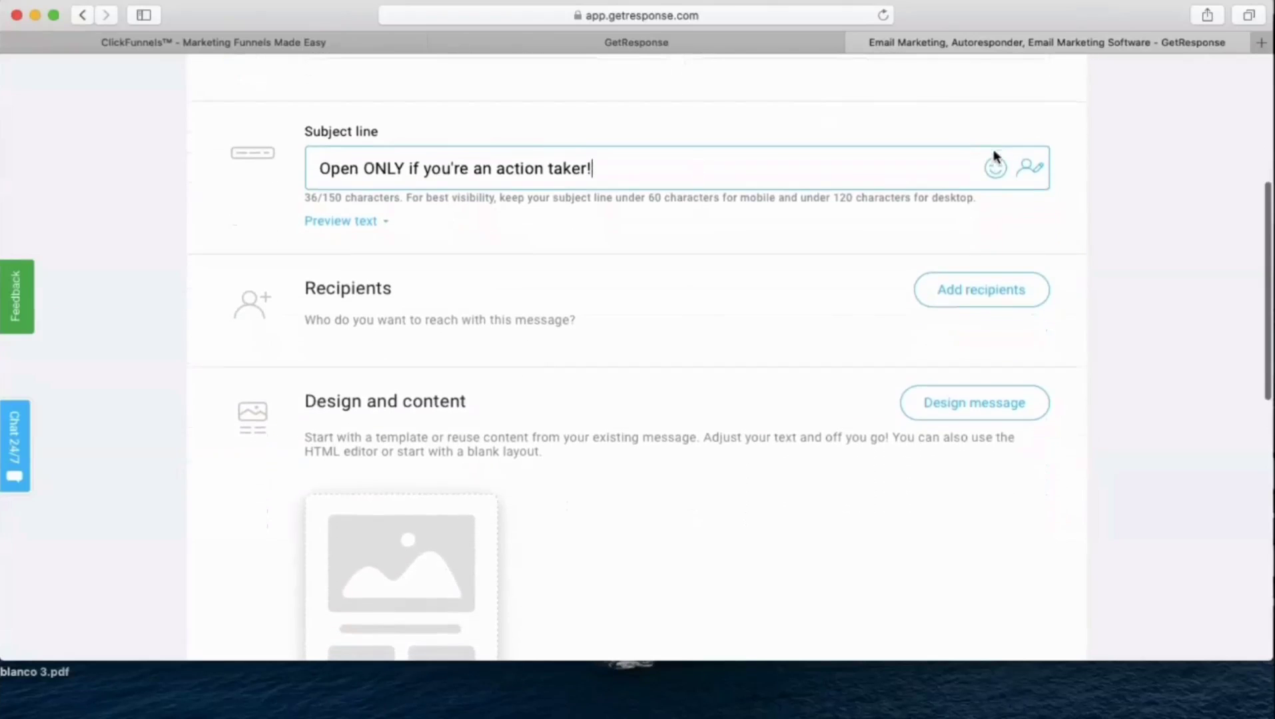
left_click(994, 166)
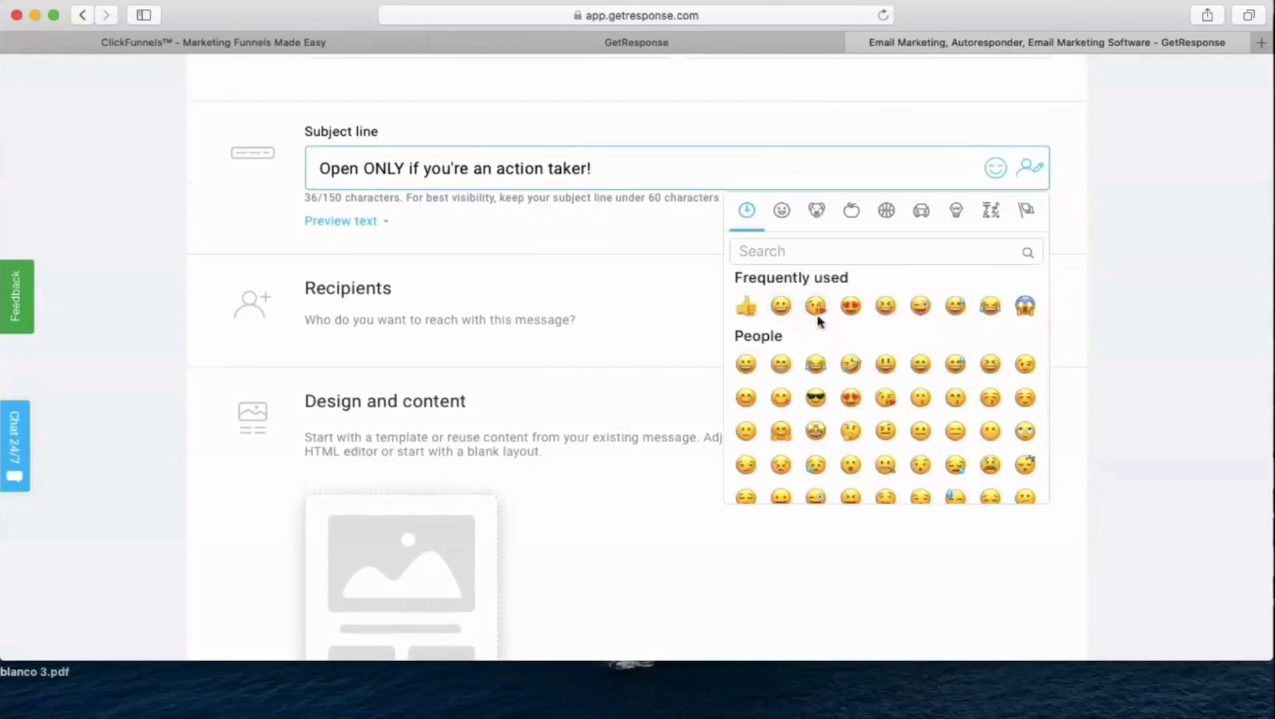
left_click(780, 306)
left_click(993, 168)
left_click(990, 364)
left_click(611, 167)
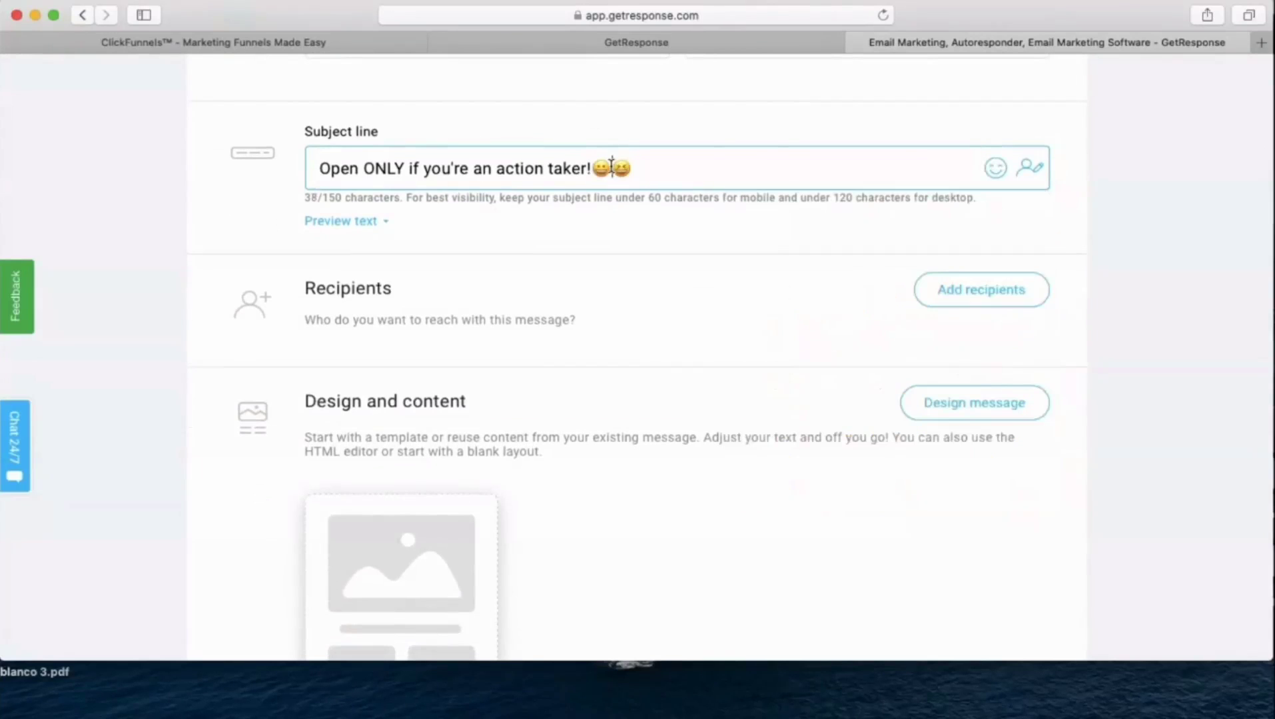
key("BackSpace")
Step: Examine the contact data fields available for personalizing the subject line, without inserting any
left_click(1027, 164)
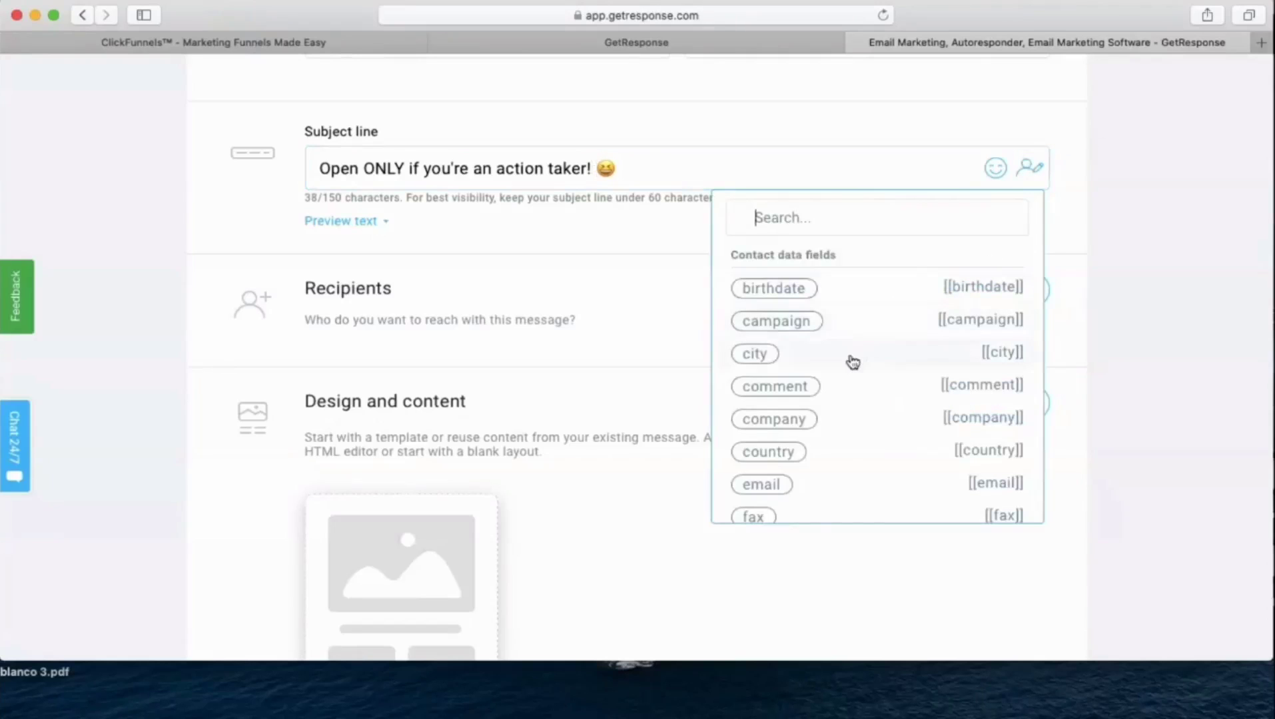
scroll(849, 361, "down", 4)
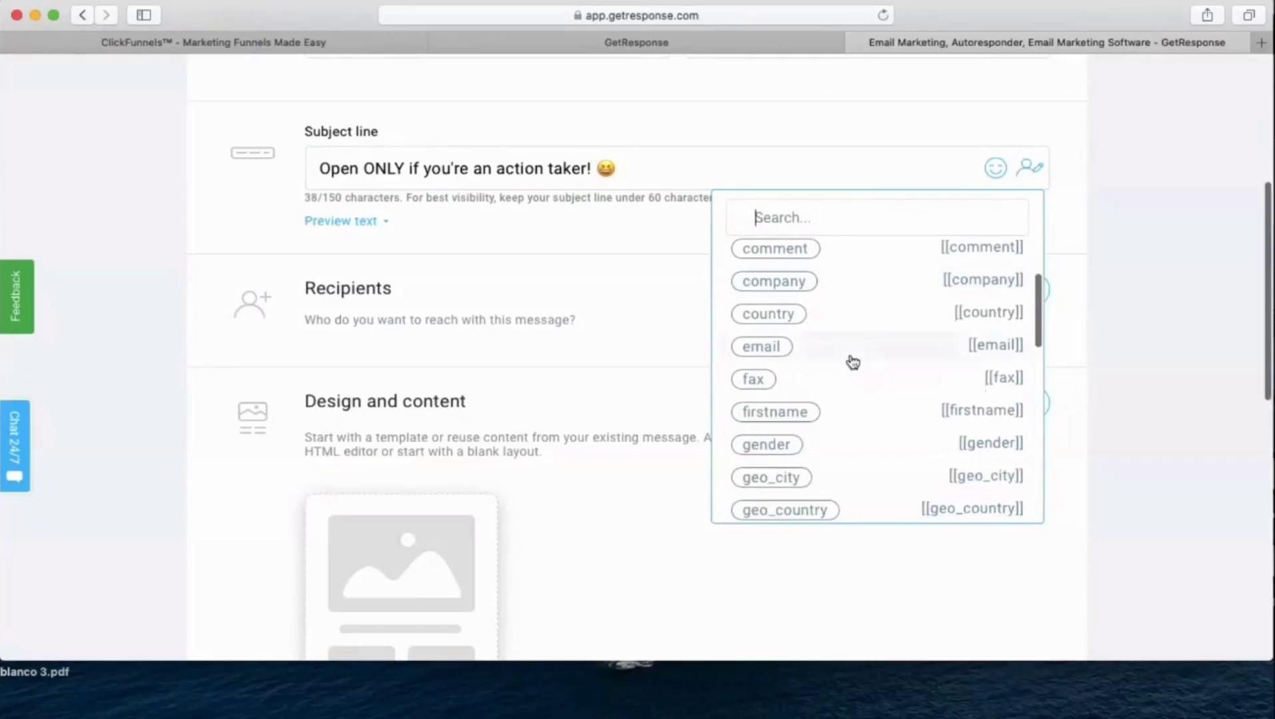
scroll(852, 362, "down", 5)
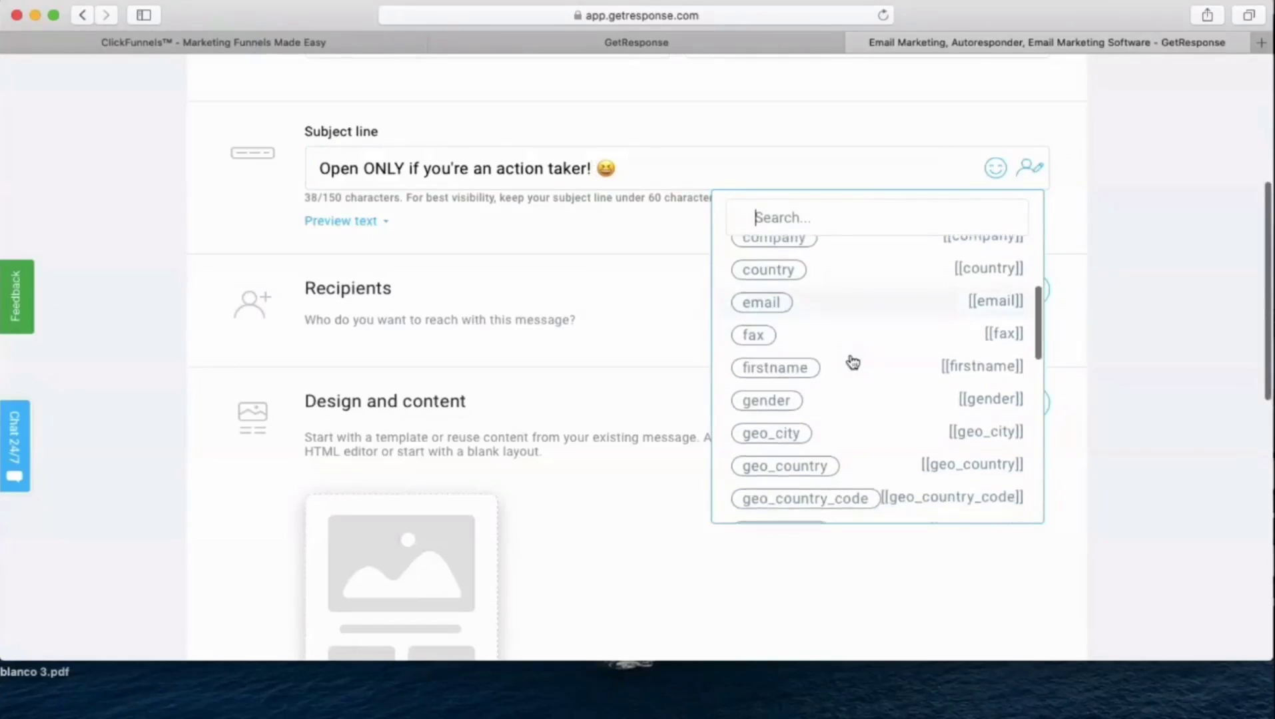
scroll(853, 362, "down", 6)
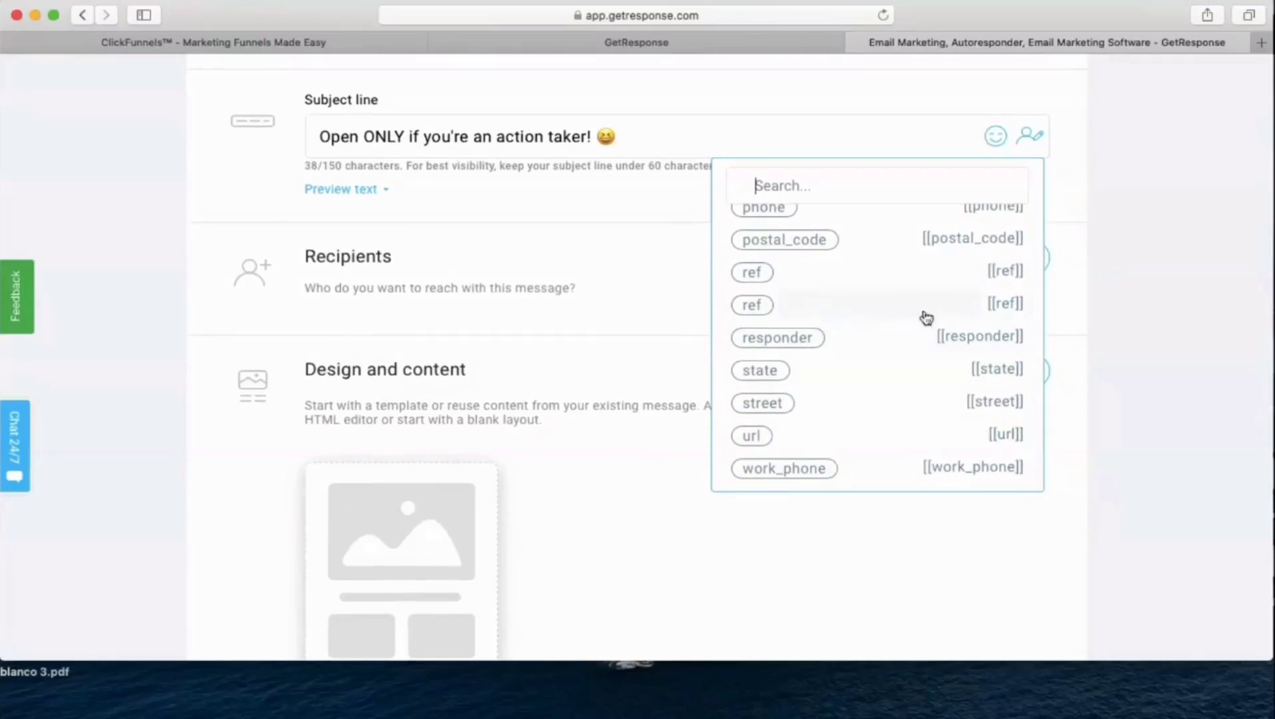
left_click(1040, 153)
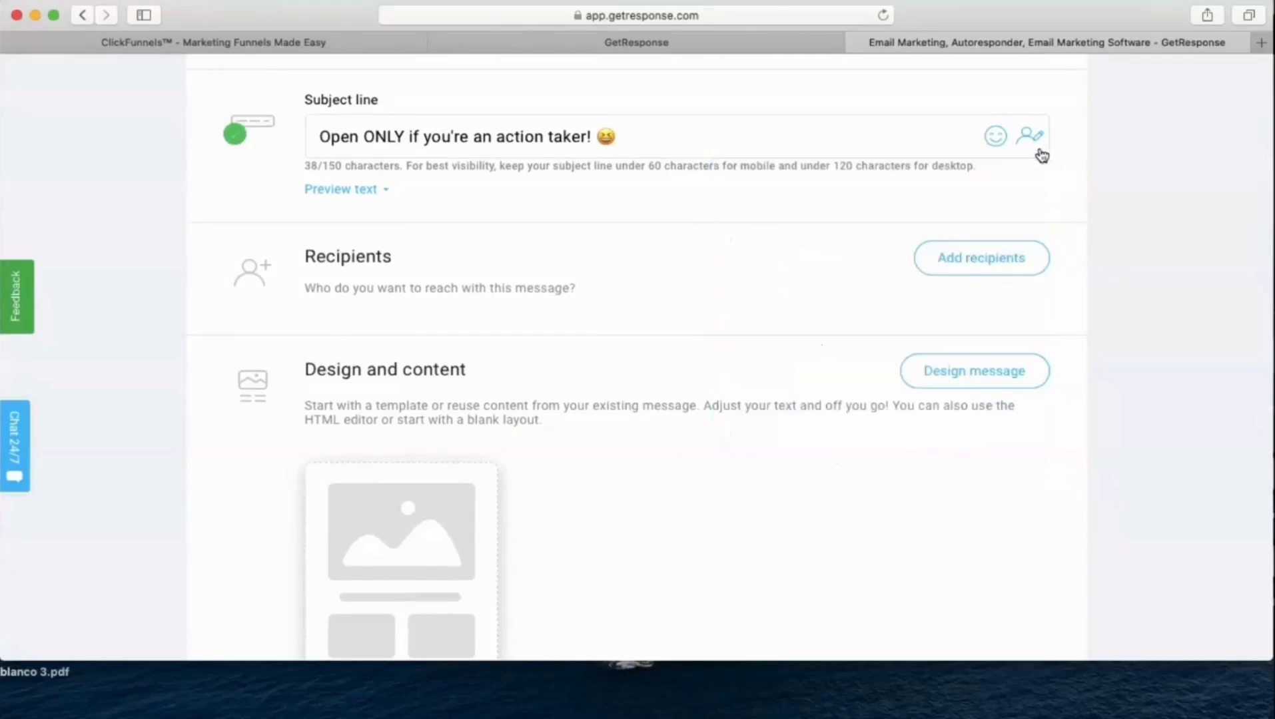
scroll(999, 220, "up", 1)
left_click(1033, 191)
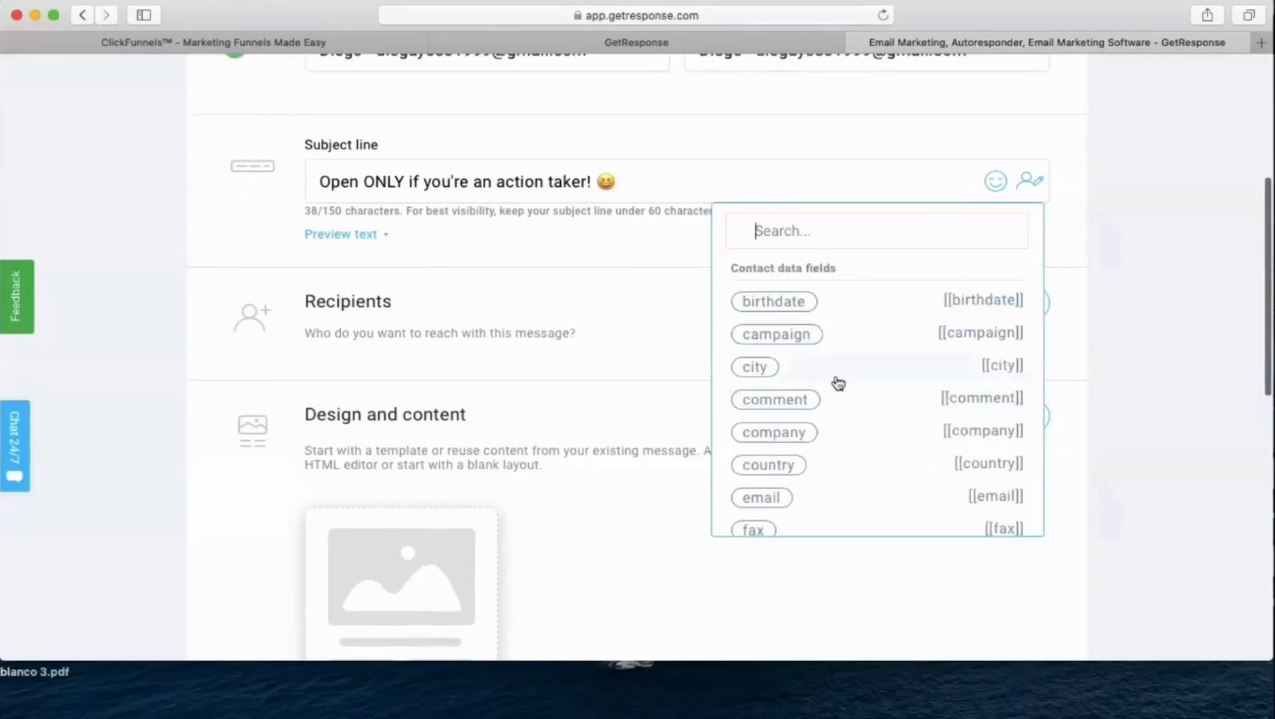
scroll(837, 381, "up", 1)
scroll(942, 429, "down", 5)
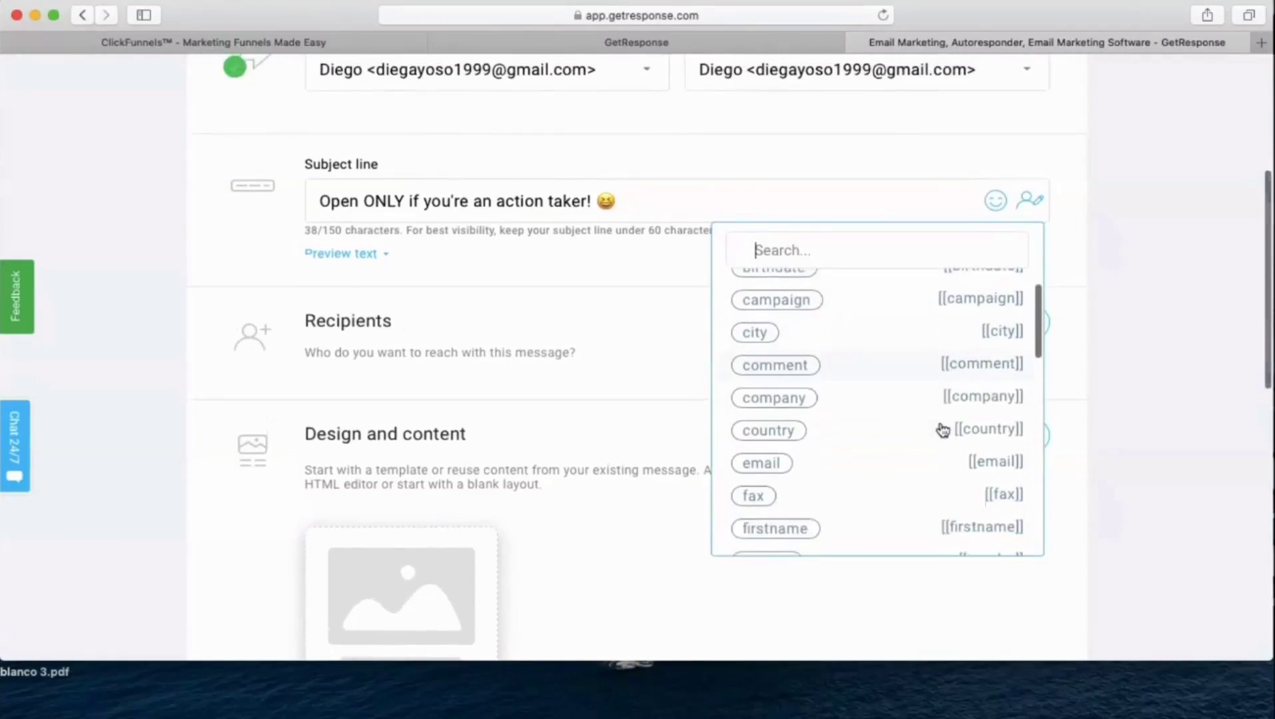
left_click(1064, 227)
scroll(894, 271, "down", 1)
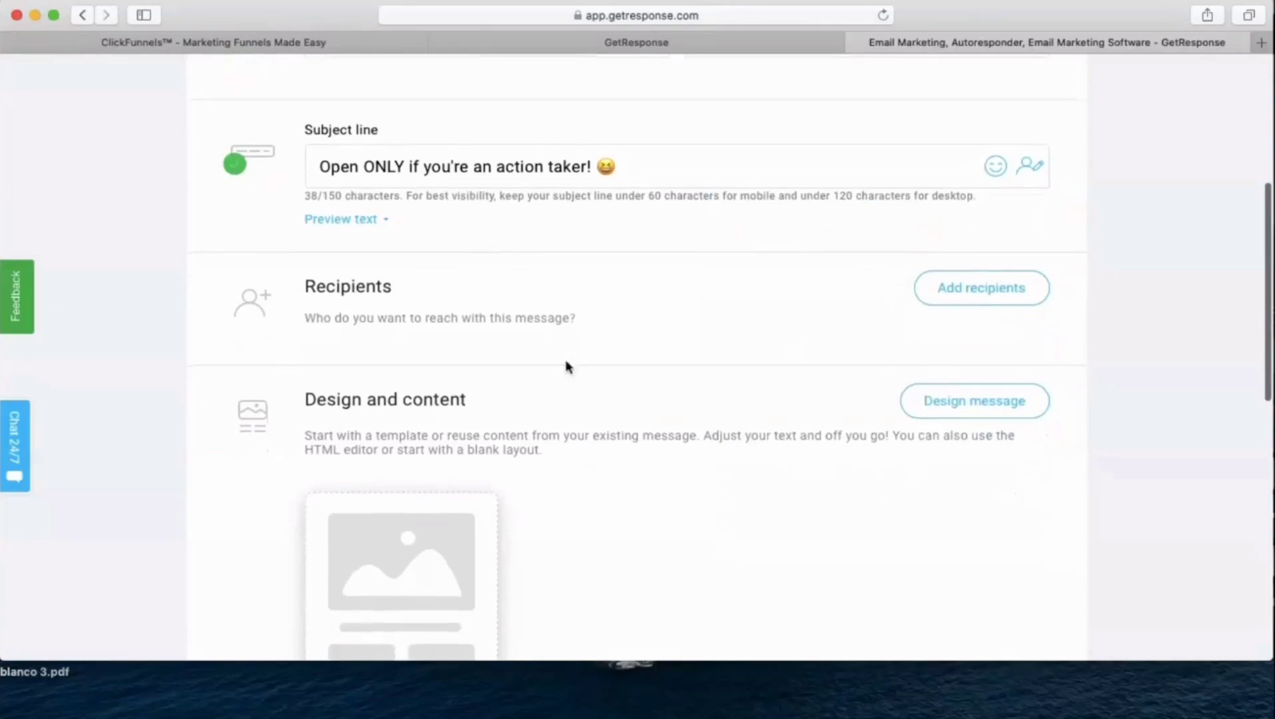
Step: Add the "_getresponse_" list as the message's recipients
left_click(969, 294)
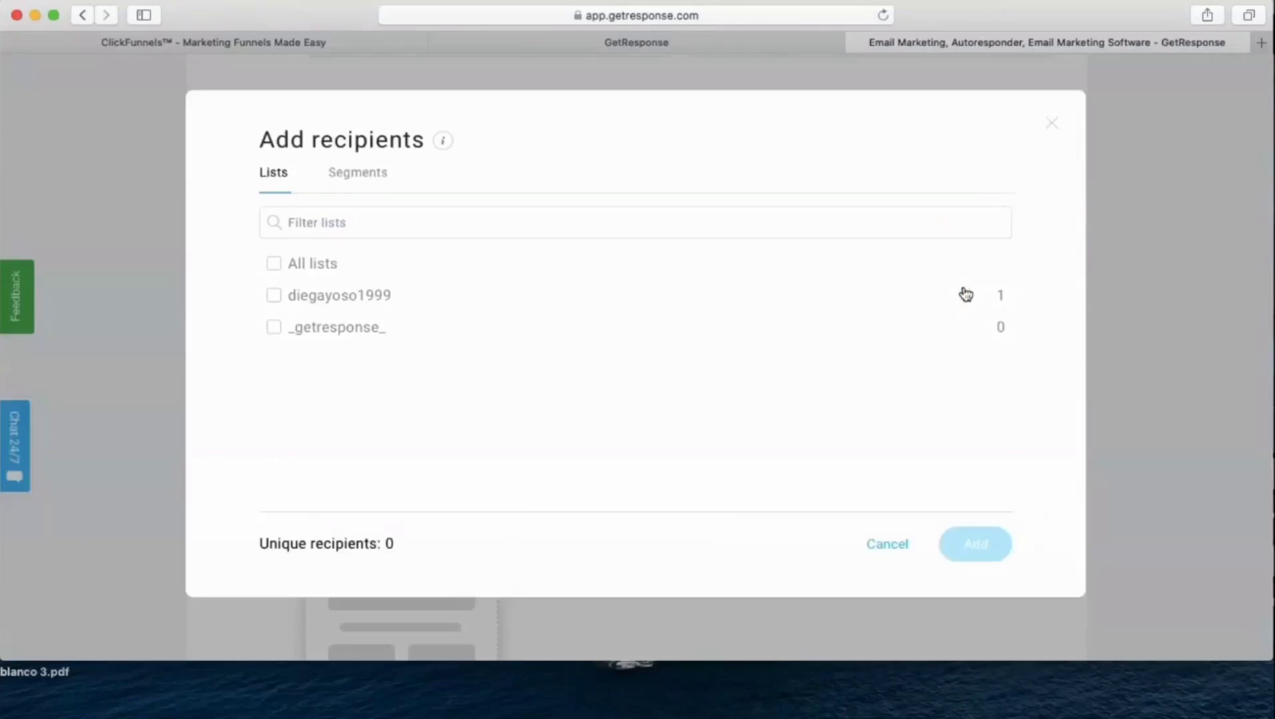
left_click(274, 328)
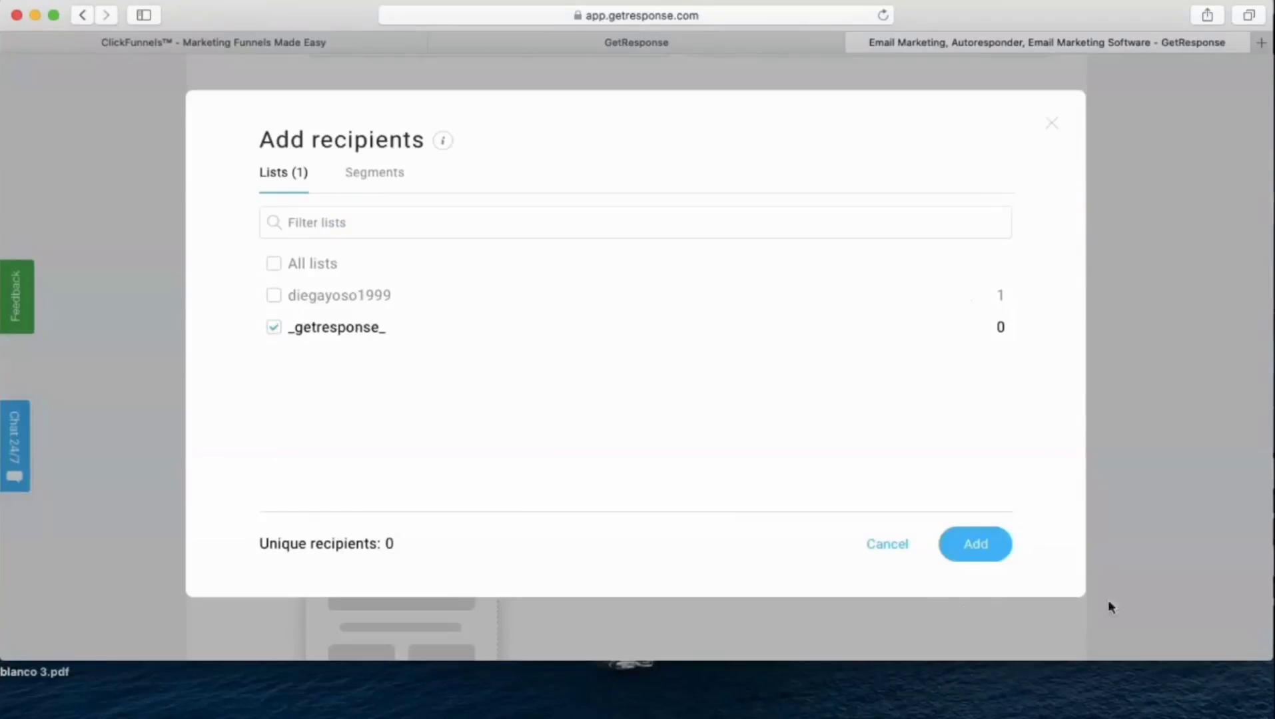
left_click(974, 545)
scroll(552, 424, "down", 4)
scroll(551, 423, "down", 1)
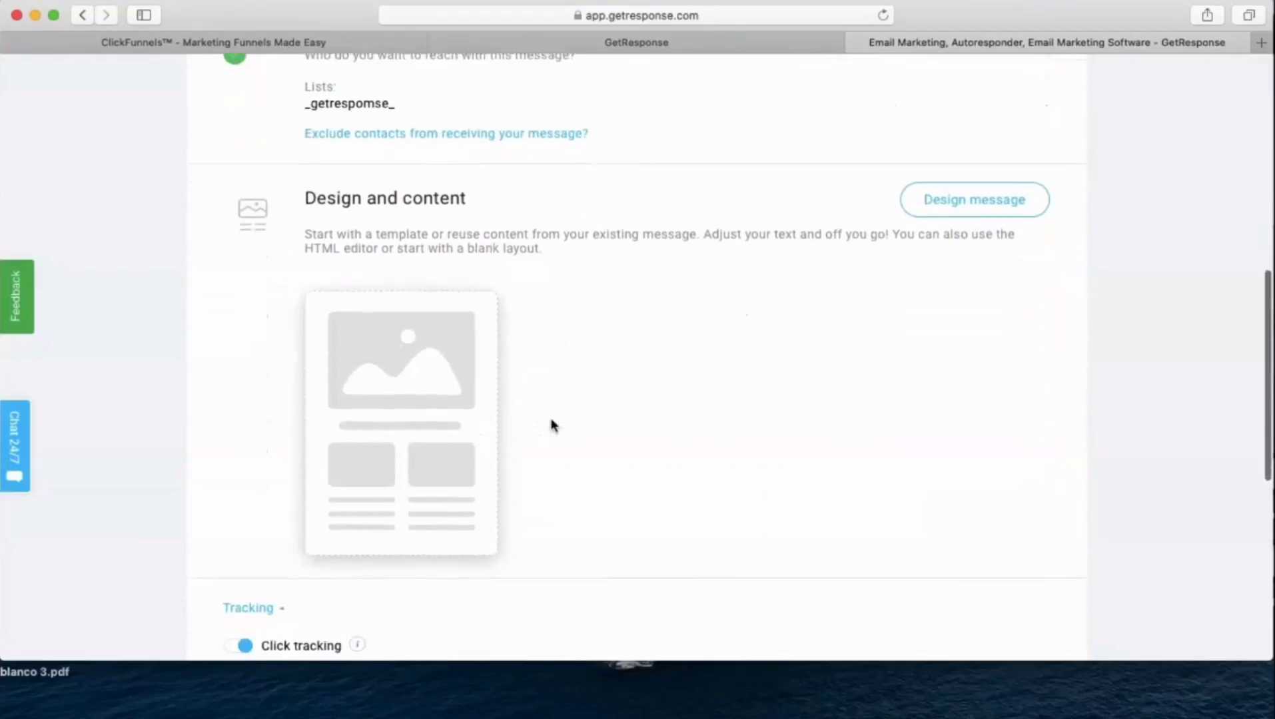
Step: Start designing the message from its design and content section
mouse_move(412, 443)
scroll(466, 461, "down", 4)
scroll(469, 463, "up", 1)
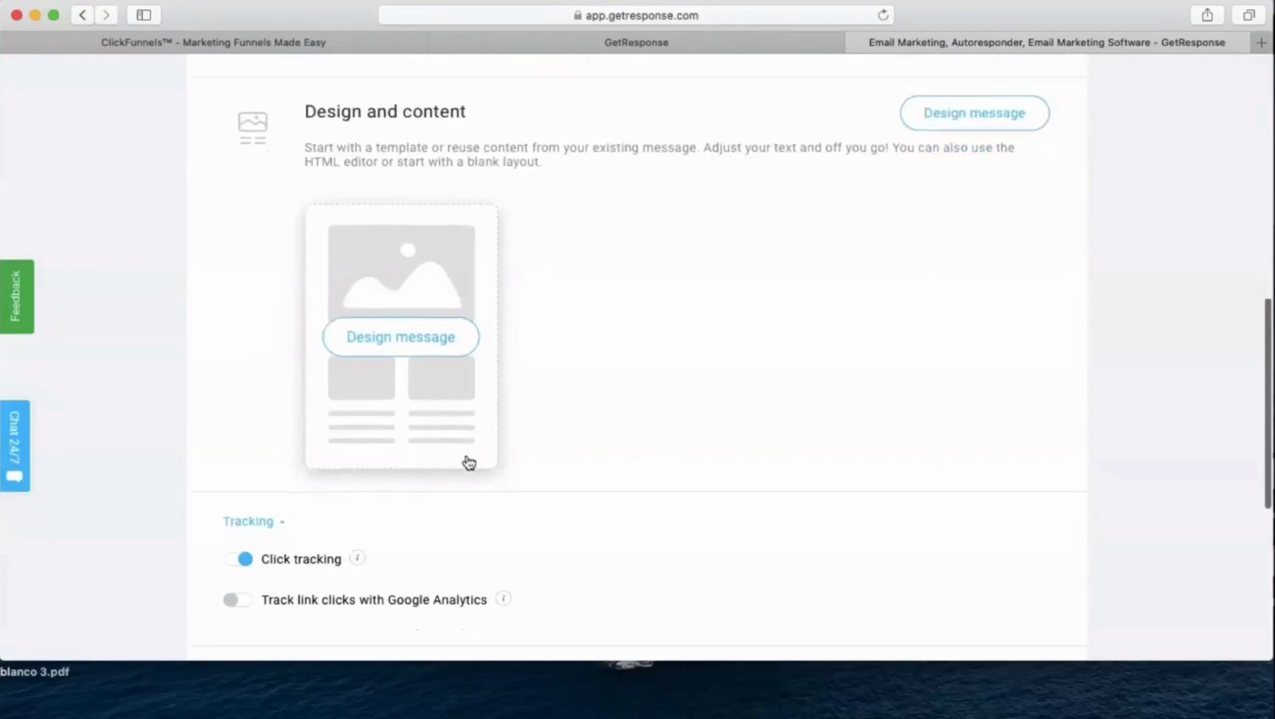
scroll(466, 462, "down", 5)
scroll(469, 464, "up", 5)
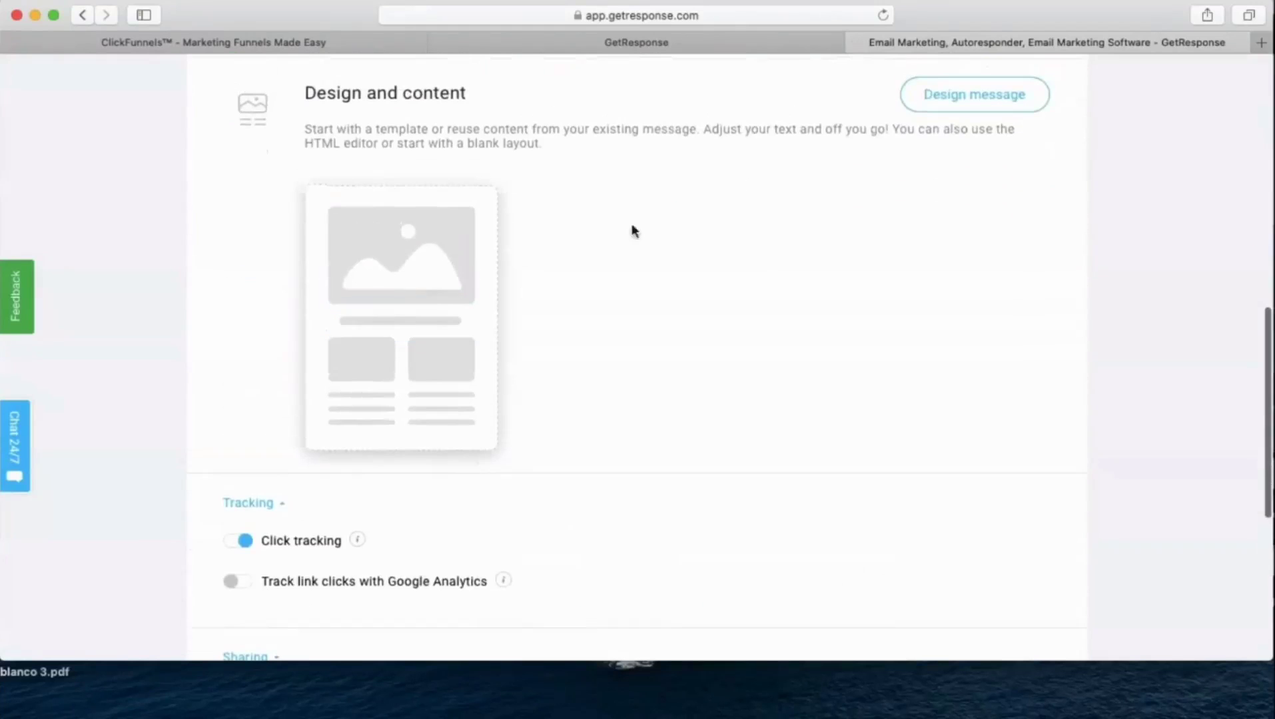
left_click(425, 293)
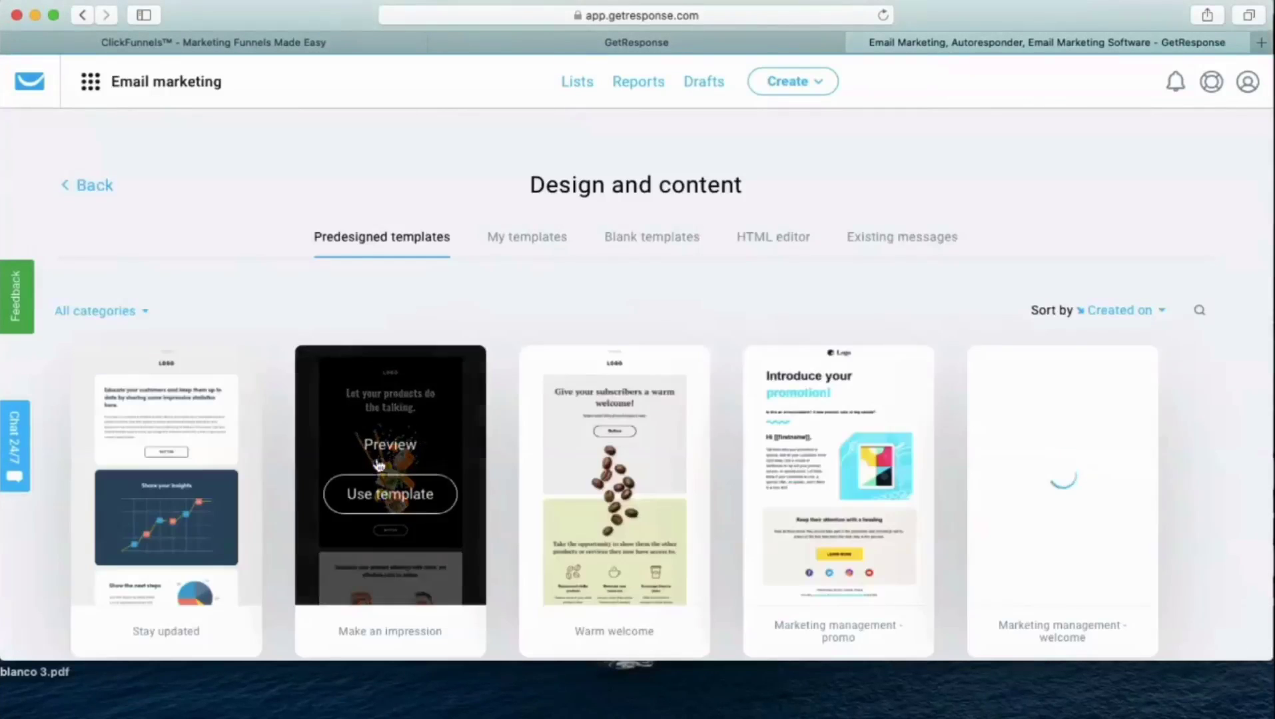
Step: Browse the predesigned email templates available for the message
scroll(441, 549, "down", 10)
scroll(446, 553, "up", 10)
scroll(446, 552, "down", 15)
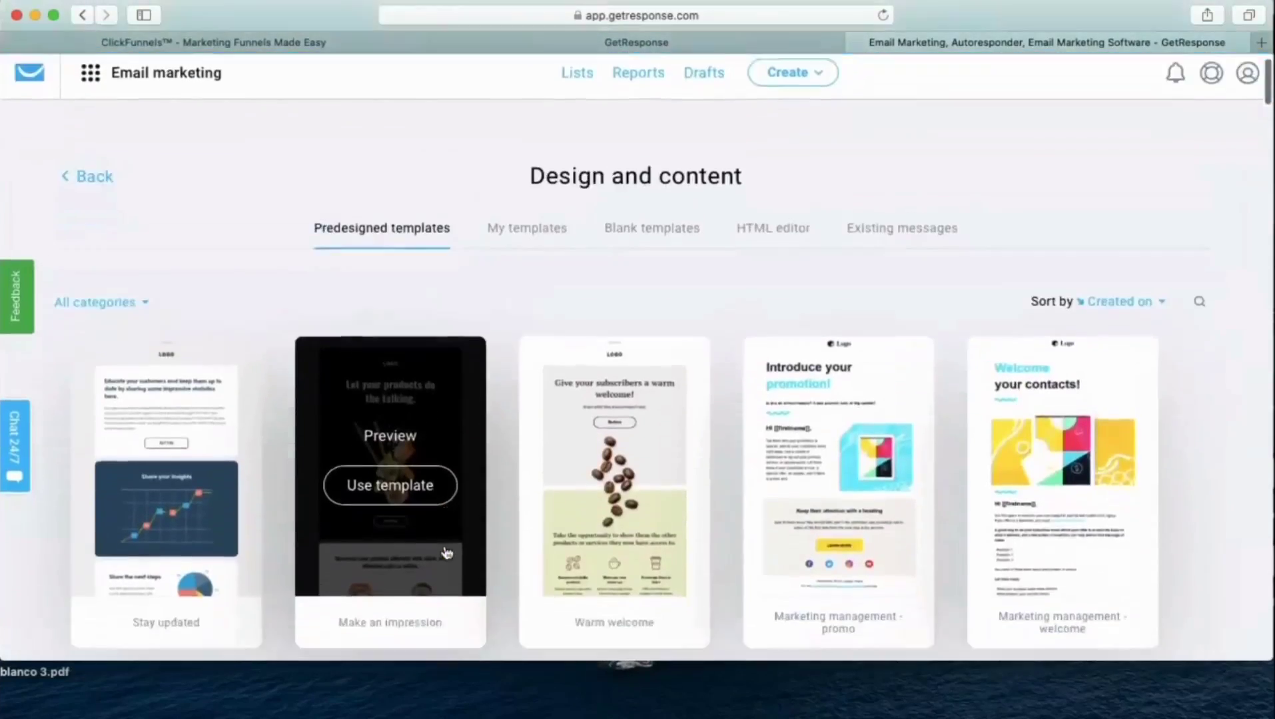
scroll(446, 553, "up", 5)
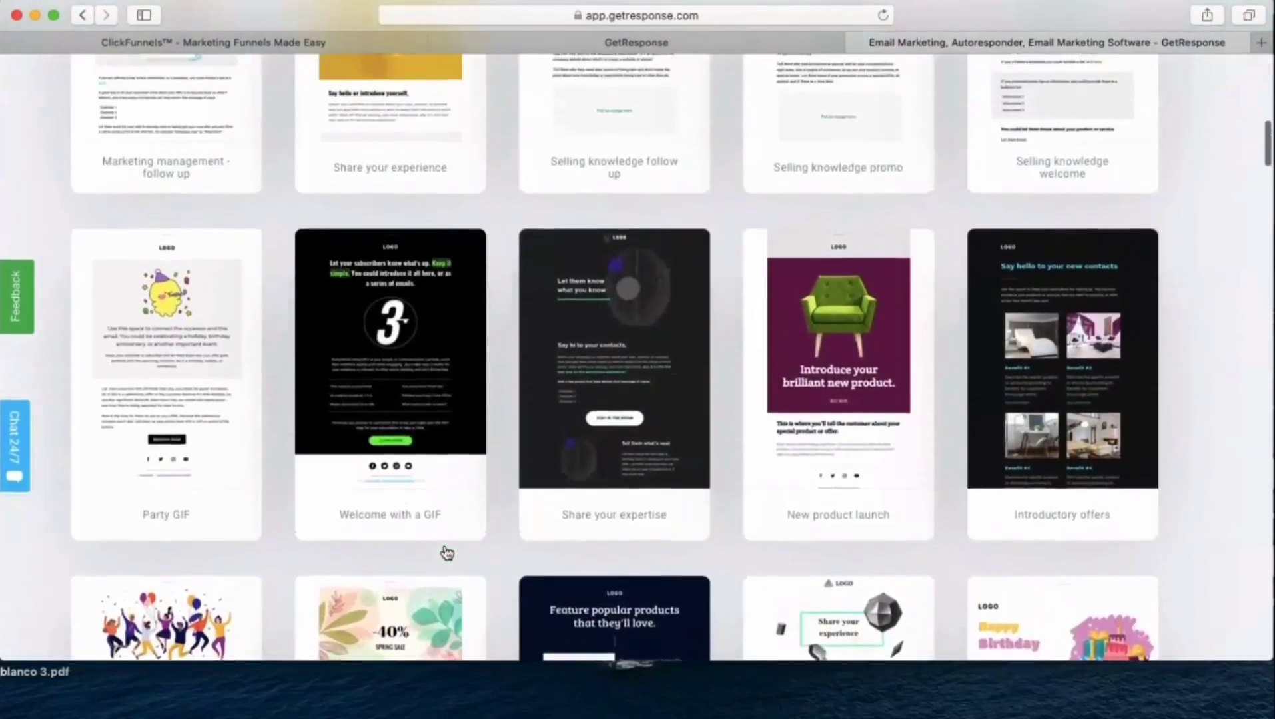
scroll(444, 546, "up", 10)
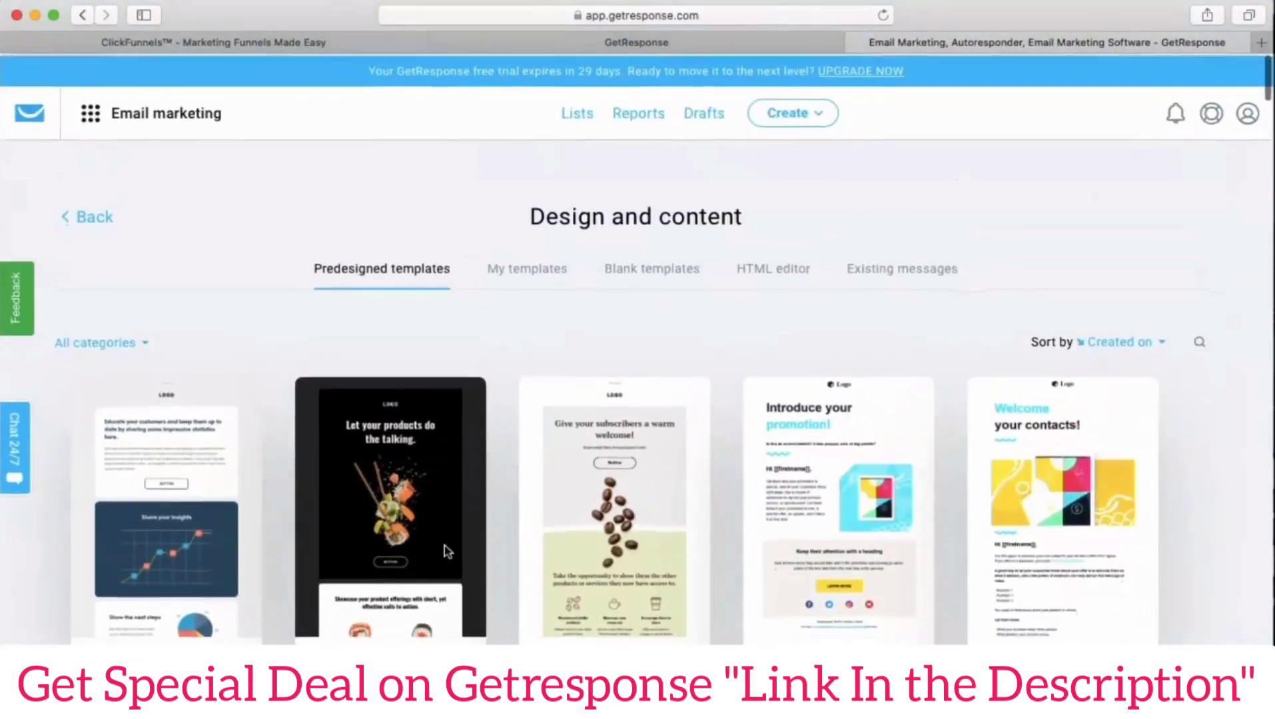
mouse_move(373, 462)
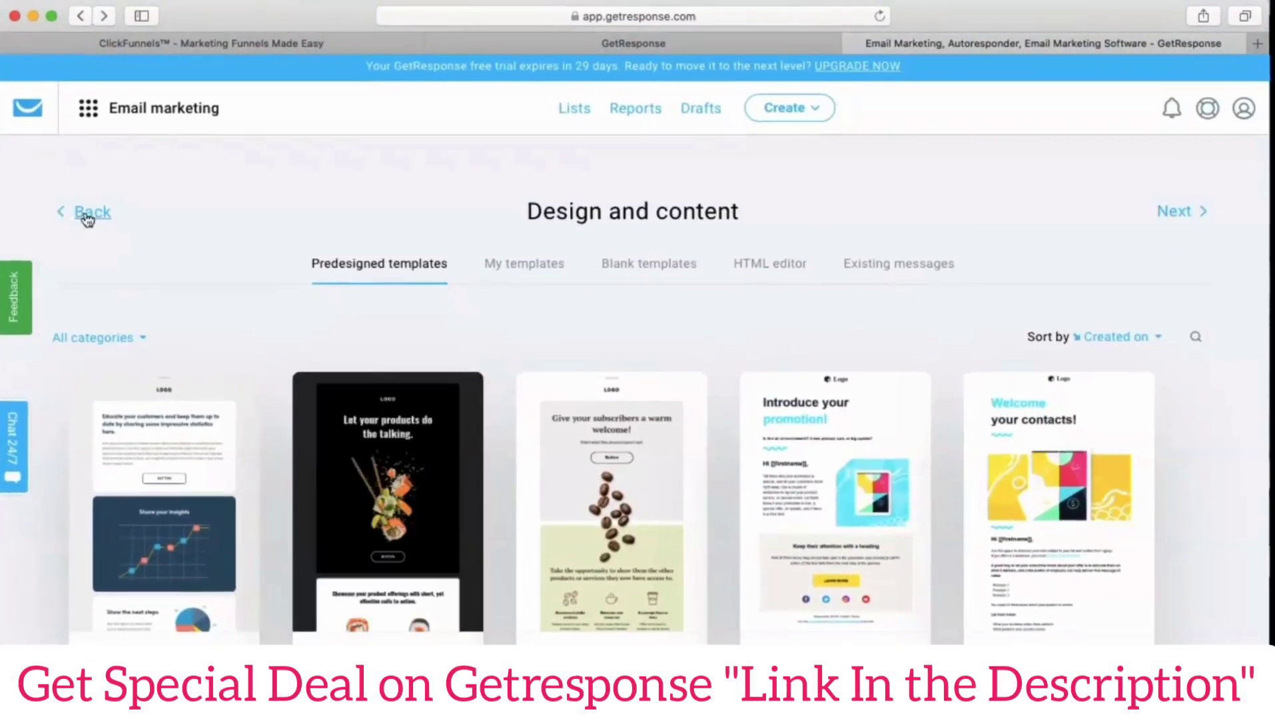
Step: Apply a template from the blank templates to the message, overwriting its existing content
left_click(650, 265)
scroll(523, 344, "down", 3)
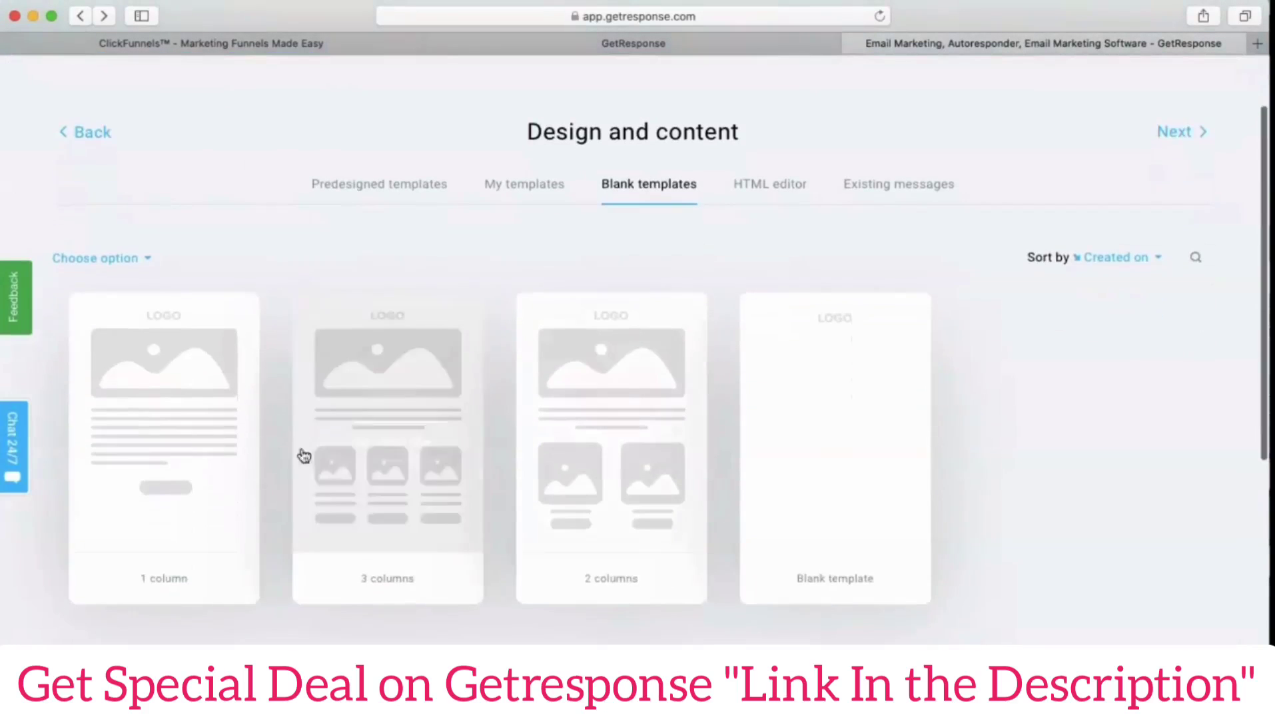
mouse_move(142, 445)
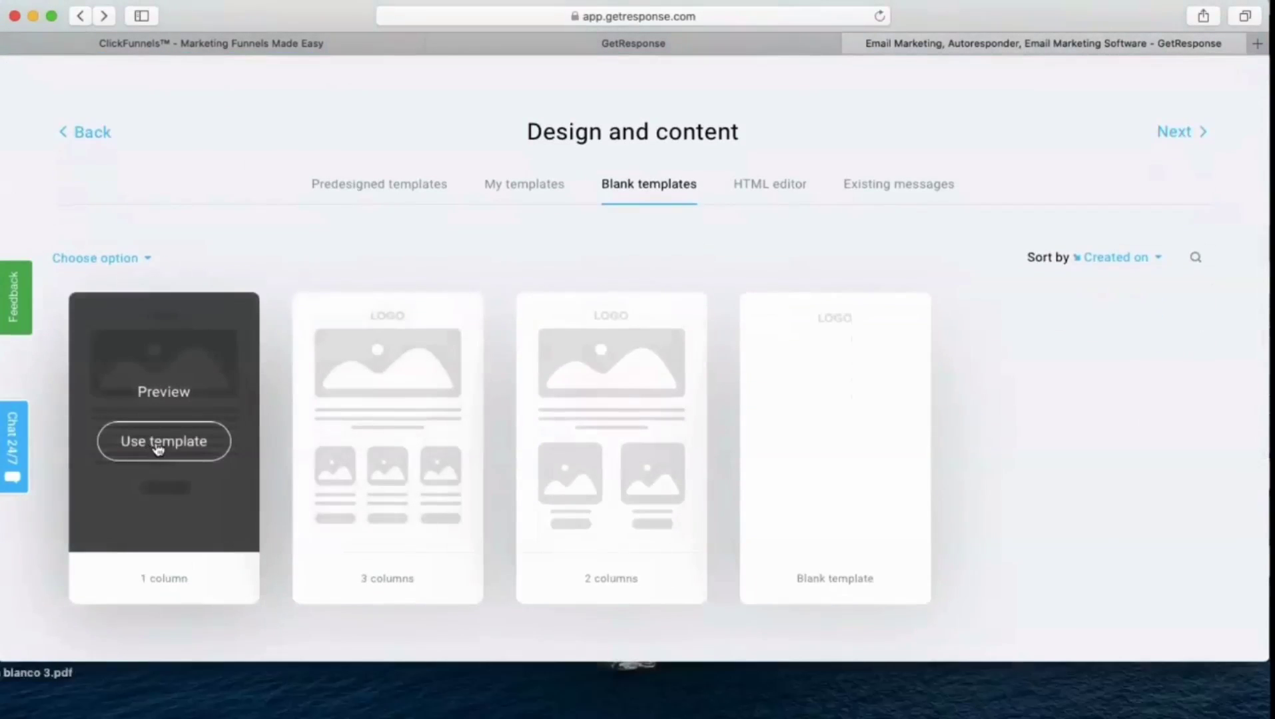
left_click(156, 447)
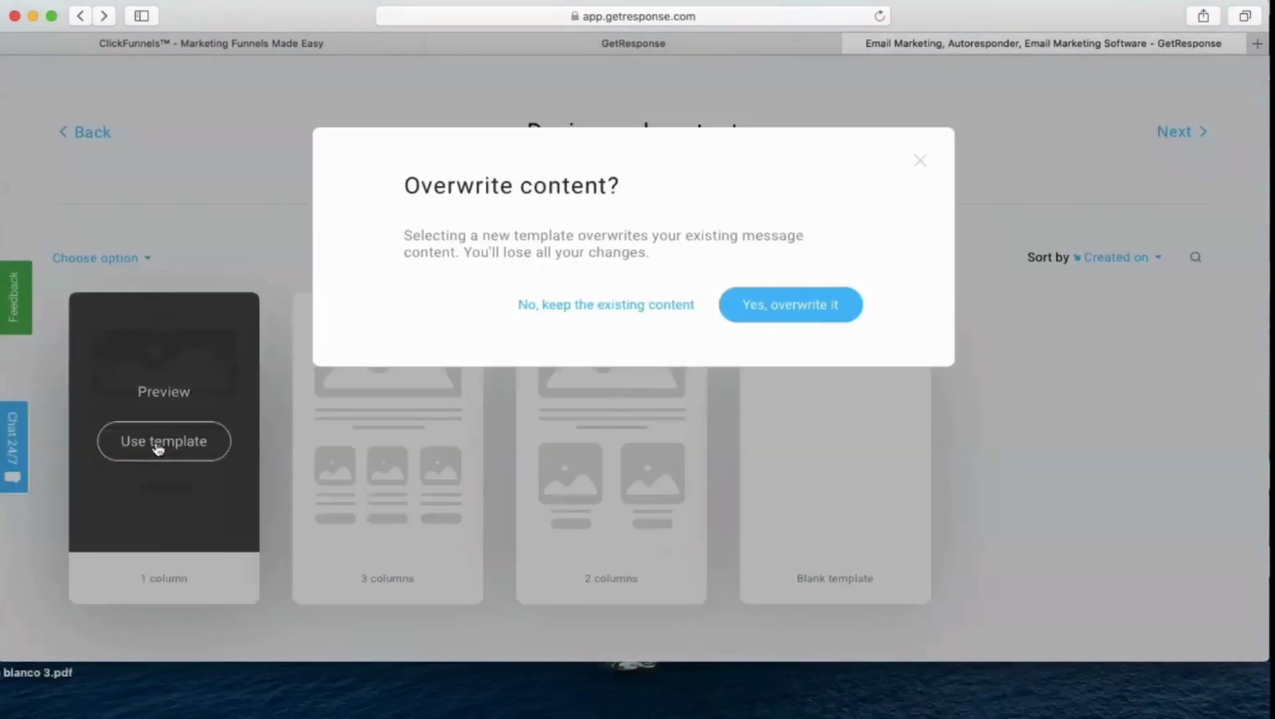
left_click(637, 309)
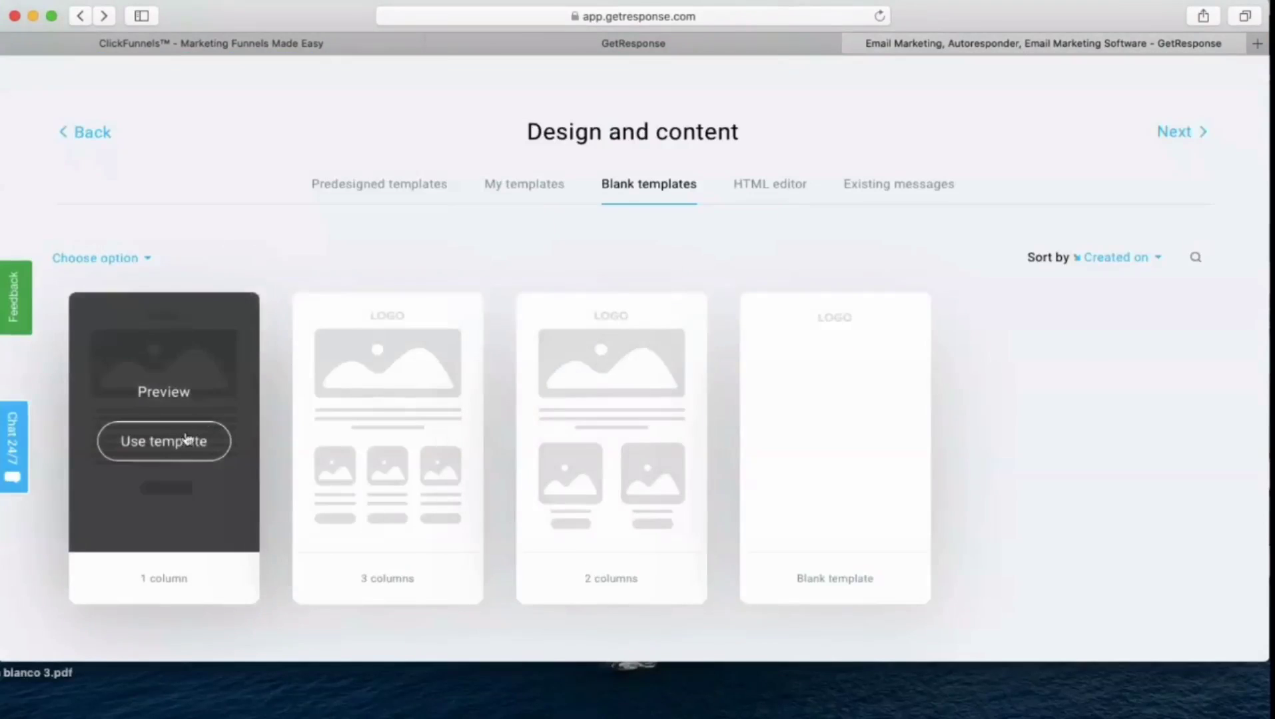
left_click(180, 443)
left_click(785, 304)
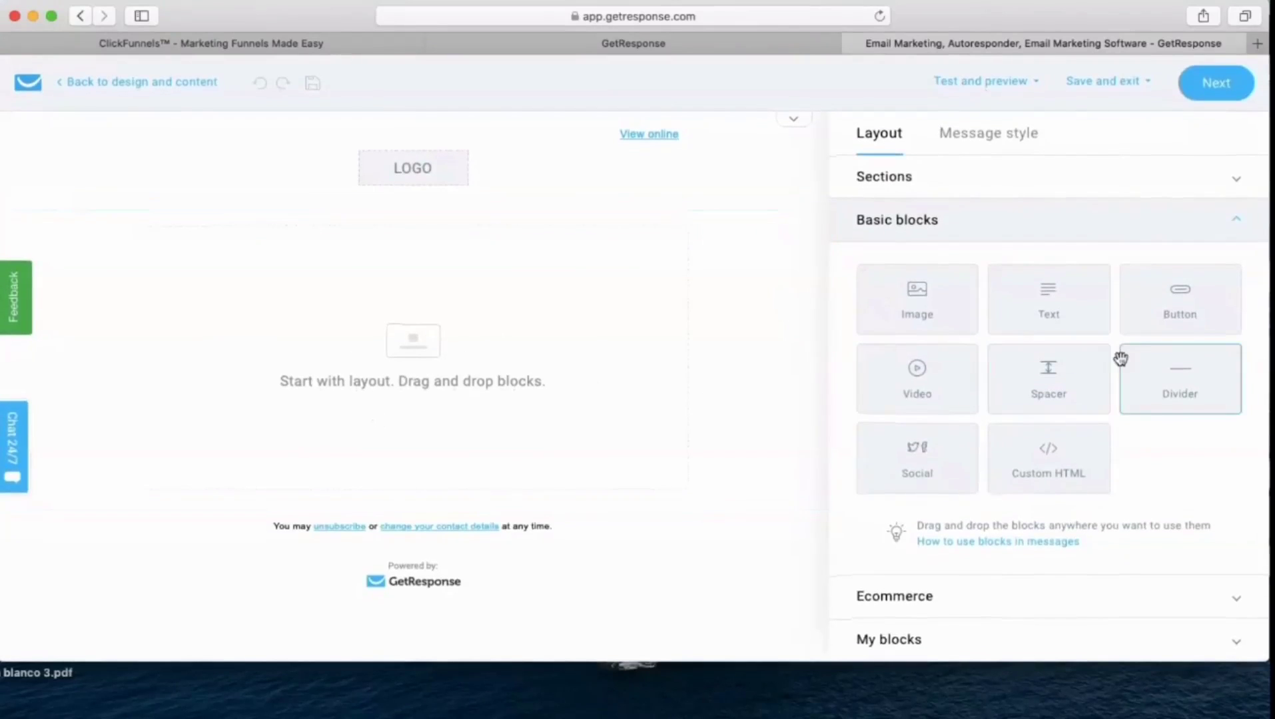
Step: Add a text block to the empty message layout and place an image block directly above it
left_click_drag(1049, 474, 734, 321)
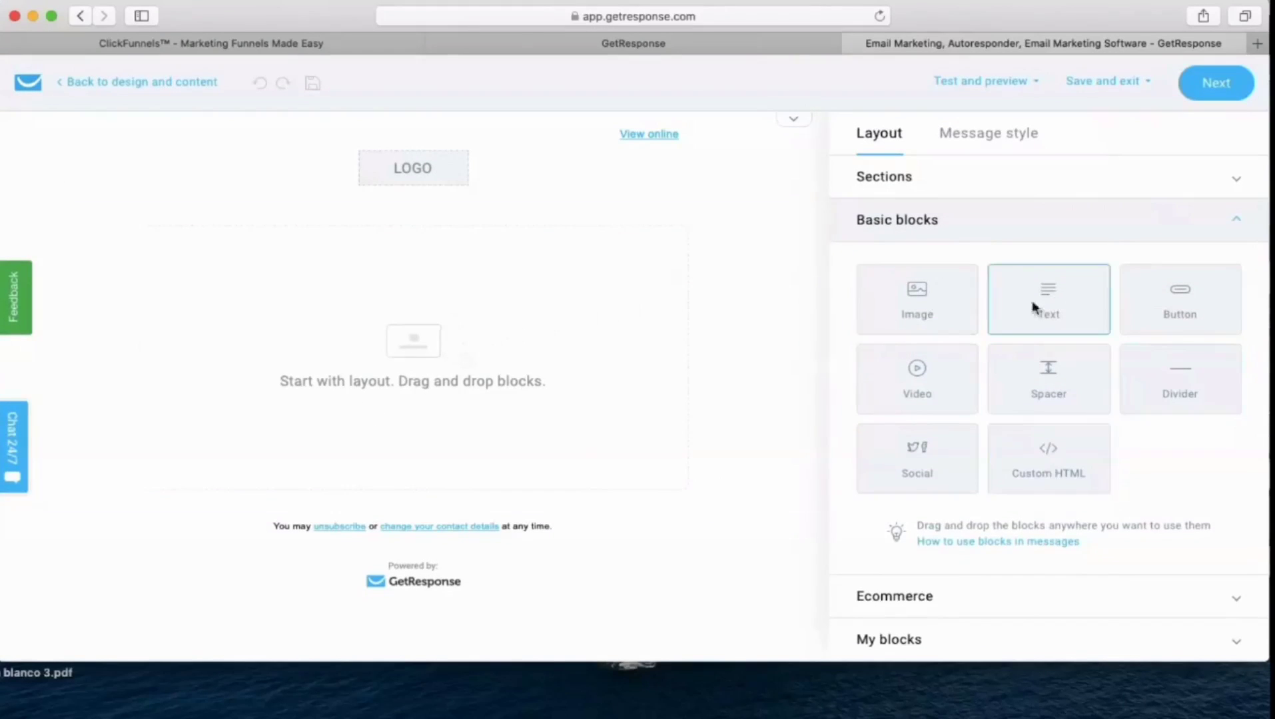
left_click_drag(1035, 307, 407, 339)
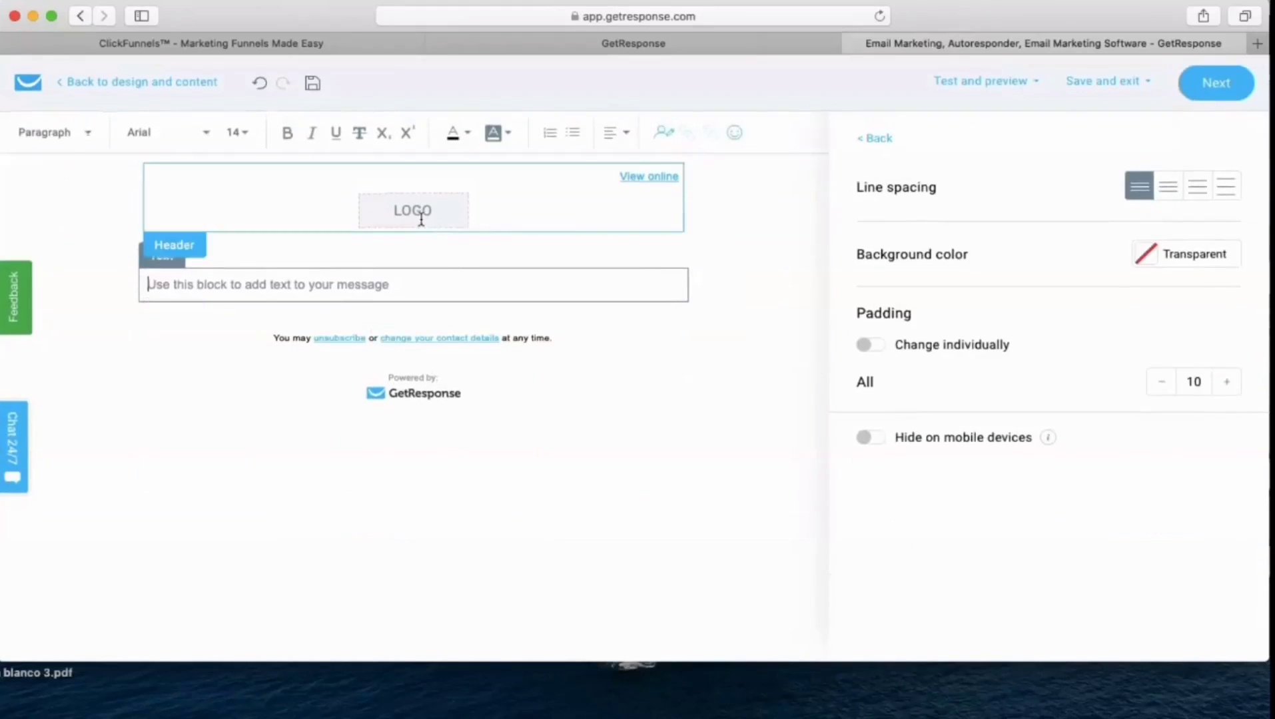
left_click(868, 144)
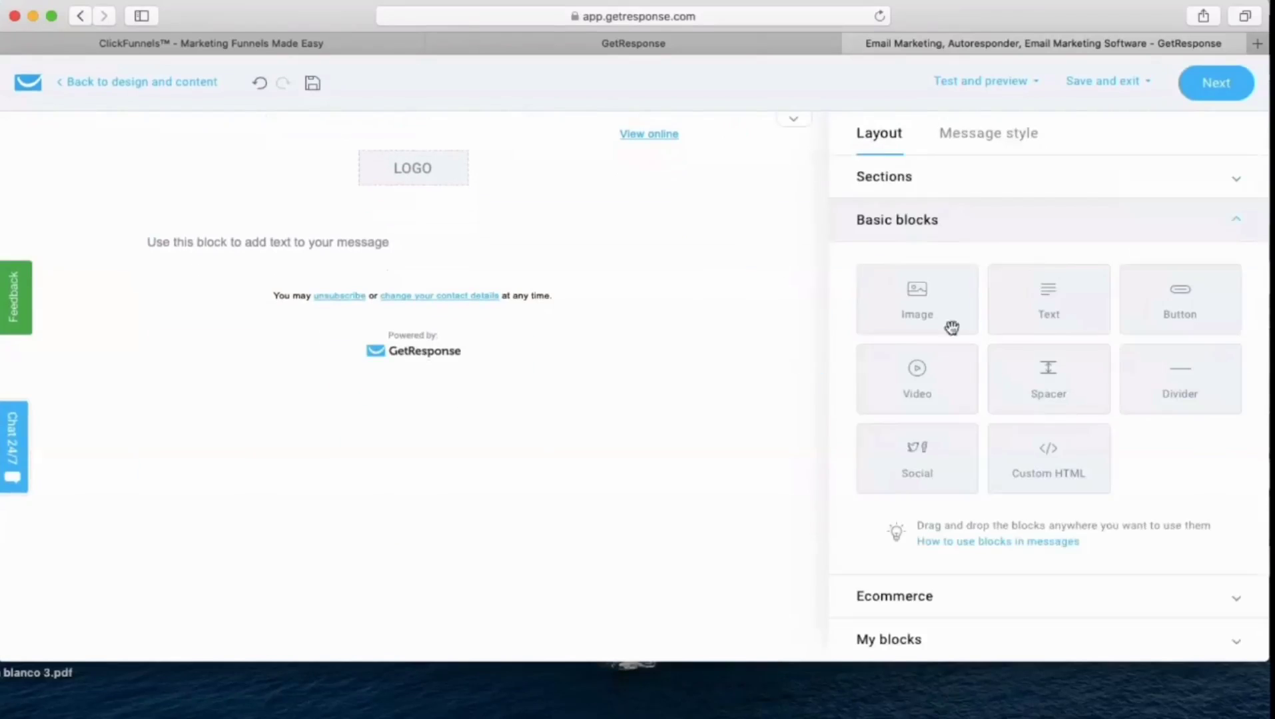
left_click_drag(923, 297, 400, 249)
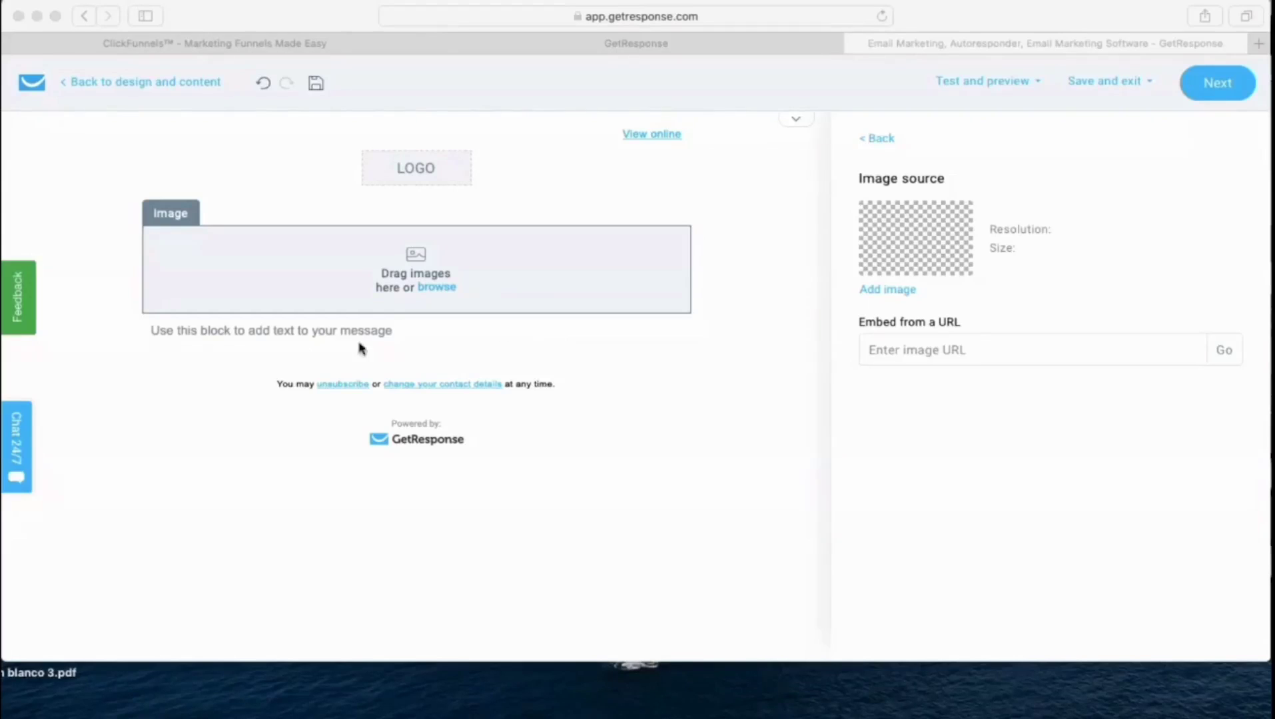
Step: Replace the placeholder text with a "Hey" greeting introducing the sender by first name and "Just wanted to give you away some tips for your affiliate marketing business..."
left_click(237, 328)
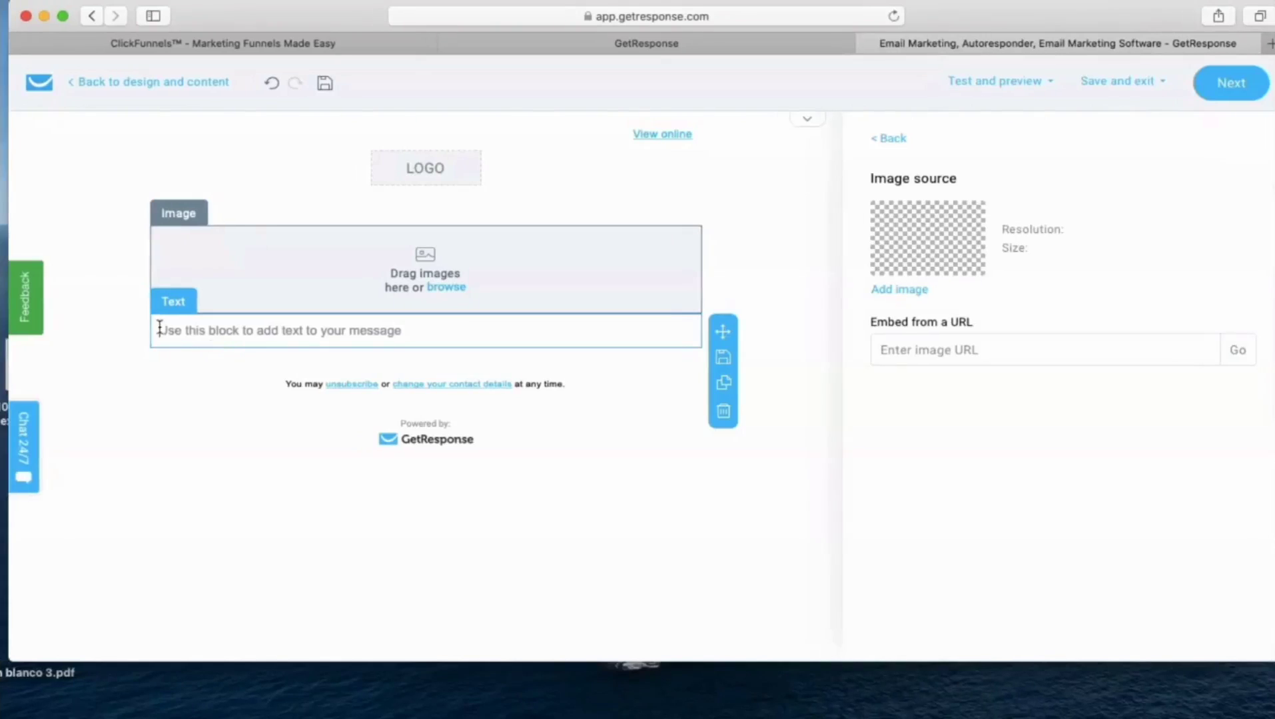
type("Hey Dieg")
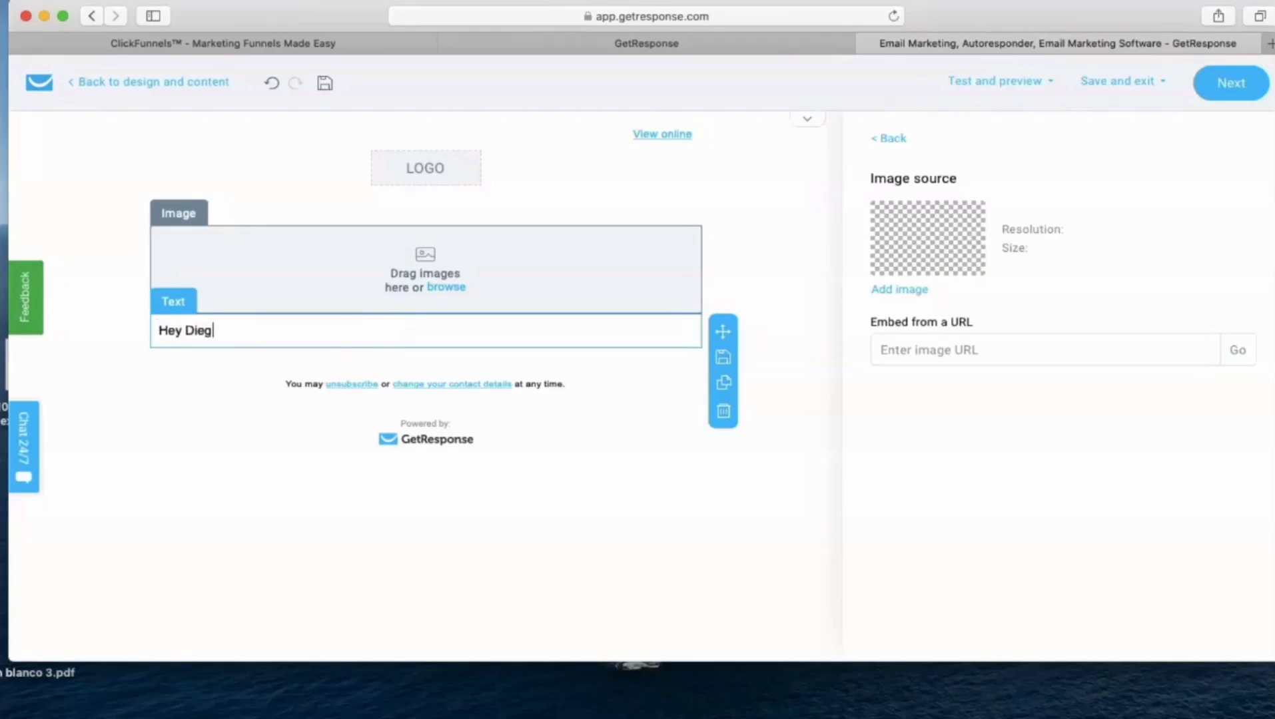
type("o here,")
key("Return")
key("Return")
type("Jus")
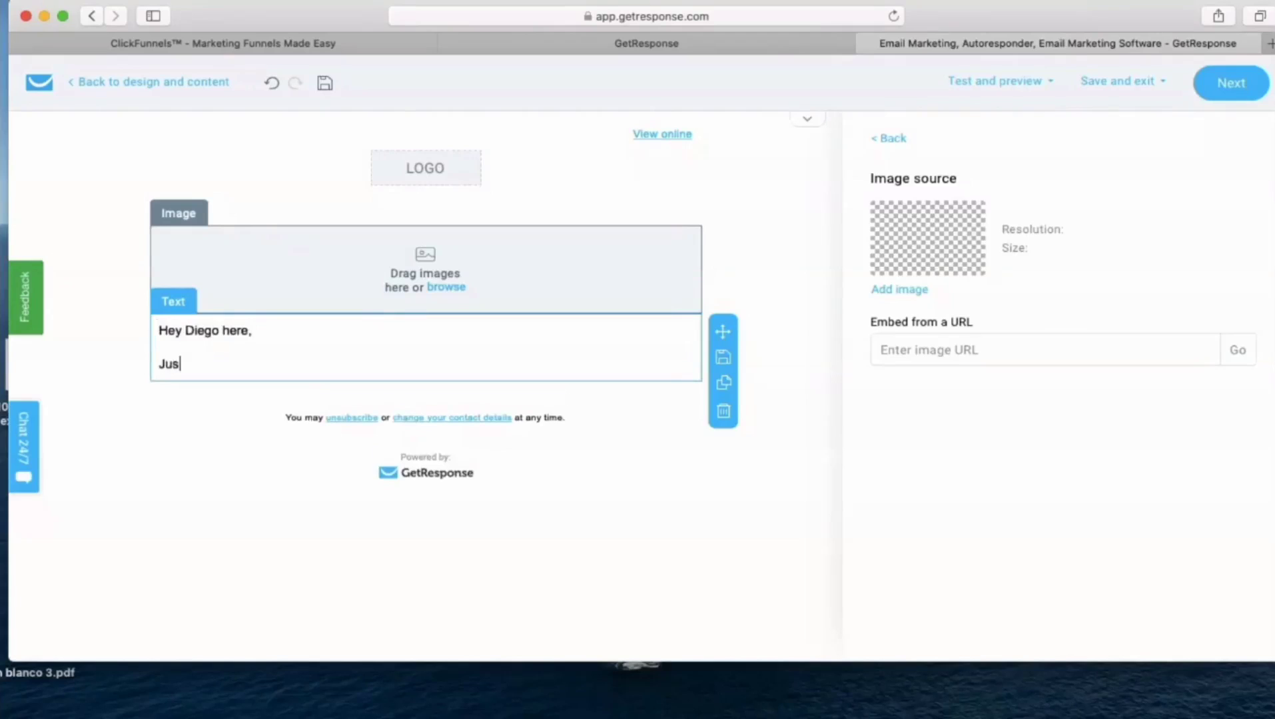
type("t wanted to give y")
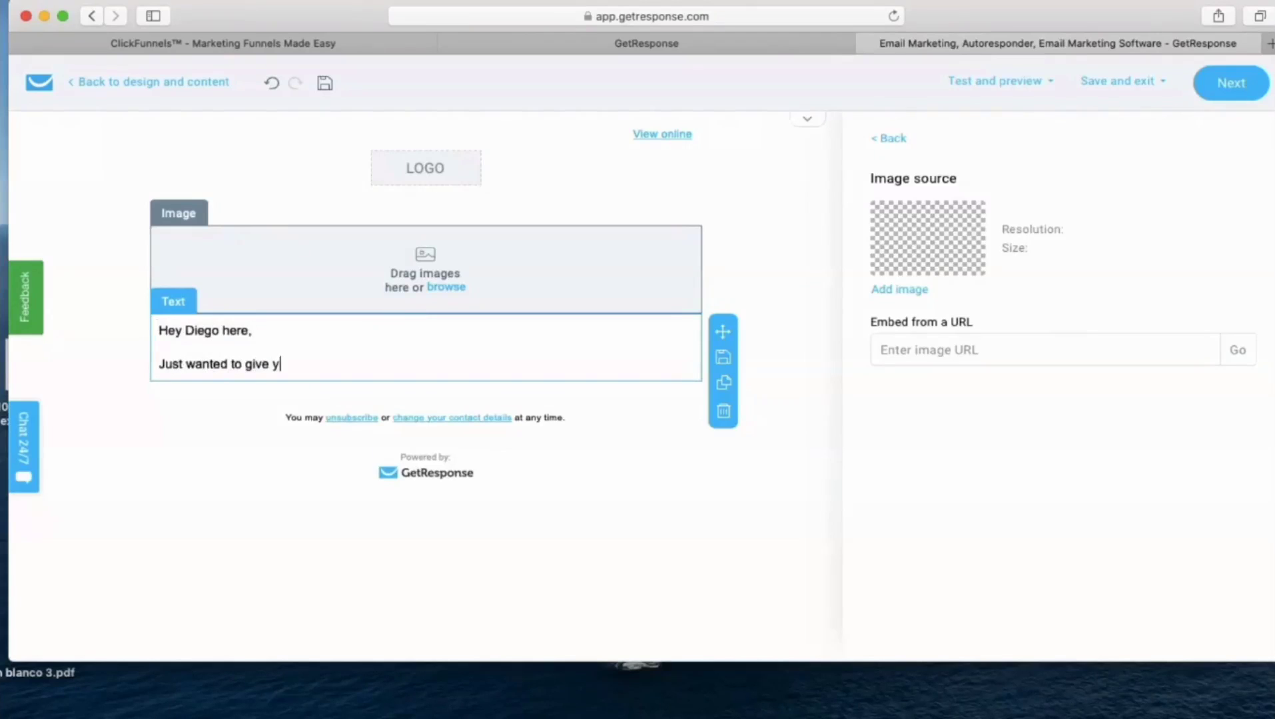
type("ou away some tip")
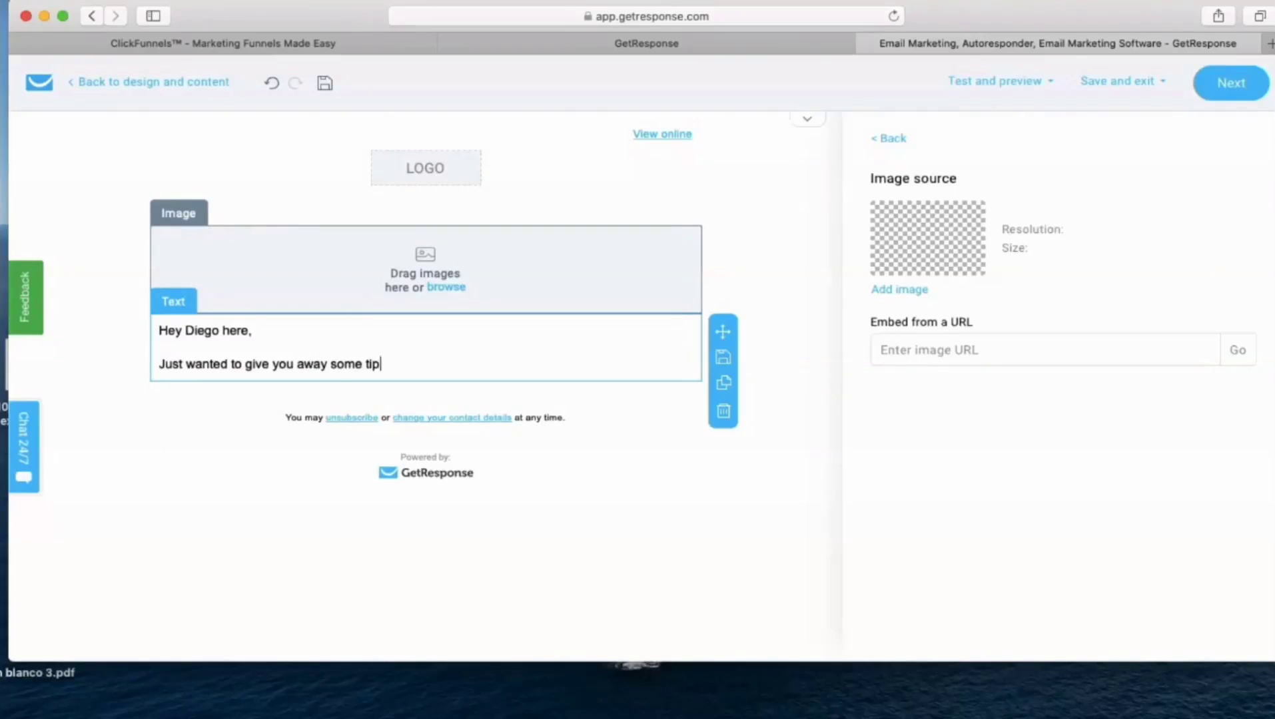
type("s for your affiliate marketing b")
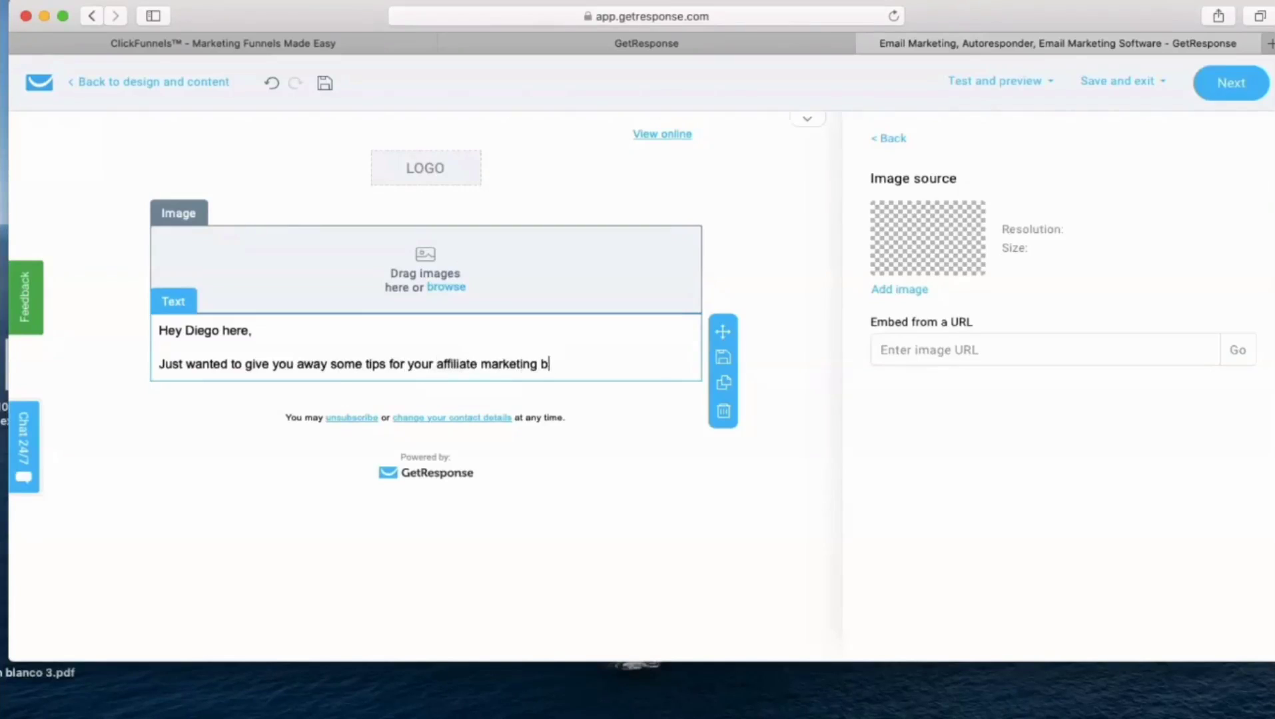
type("usiness...")
key("Return")
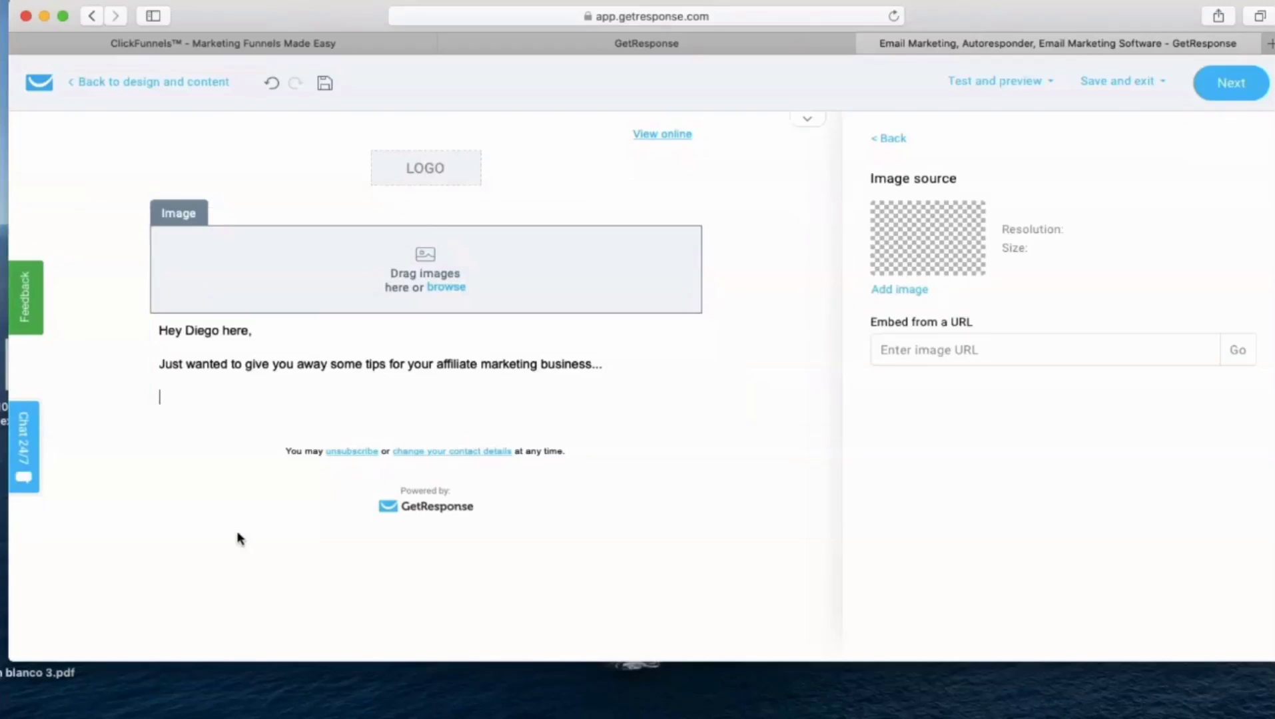
Step: Replace the ellipsis after "affiliate marketing business" with a colon and start a new line below it
key("BackSpace")
key("BackSpace")
key("BackSpace")
key("BackSpace")
type(":")
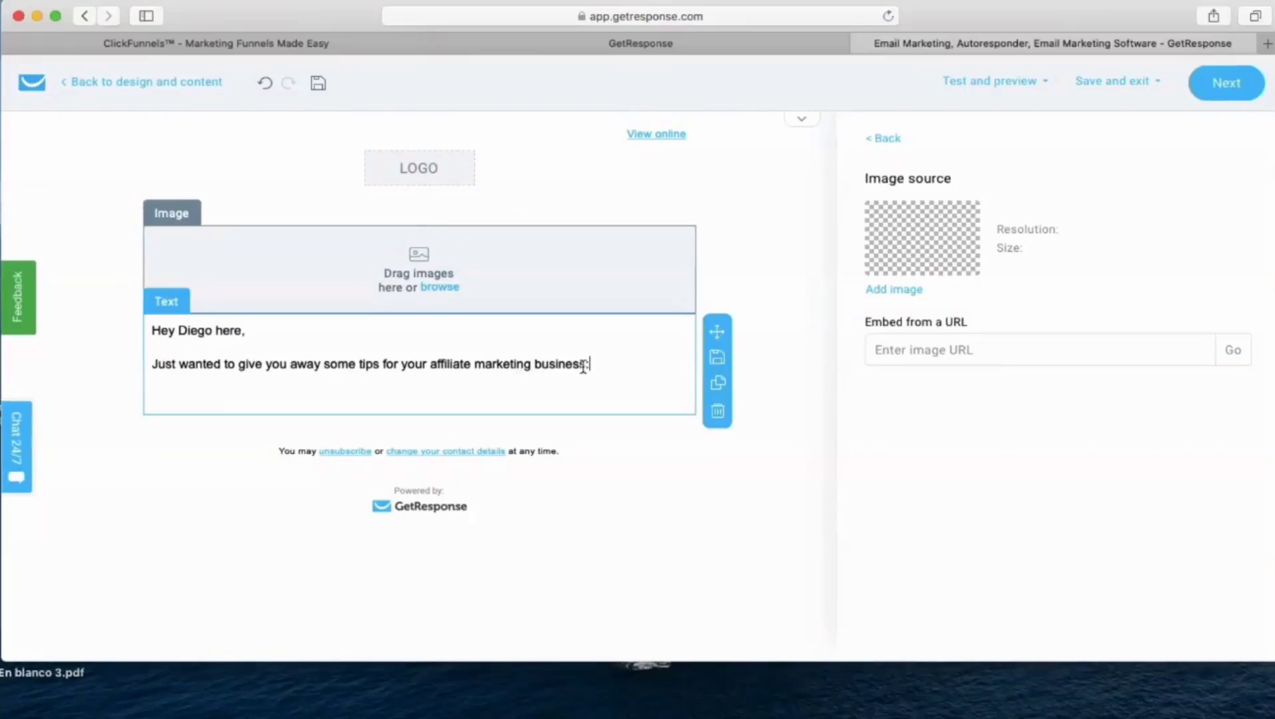
key("Return")
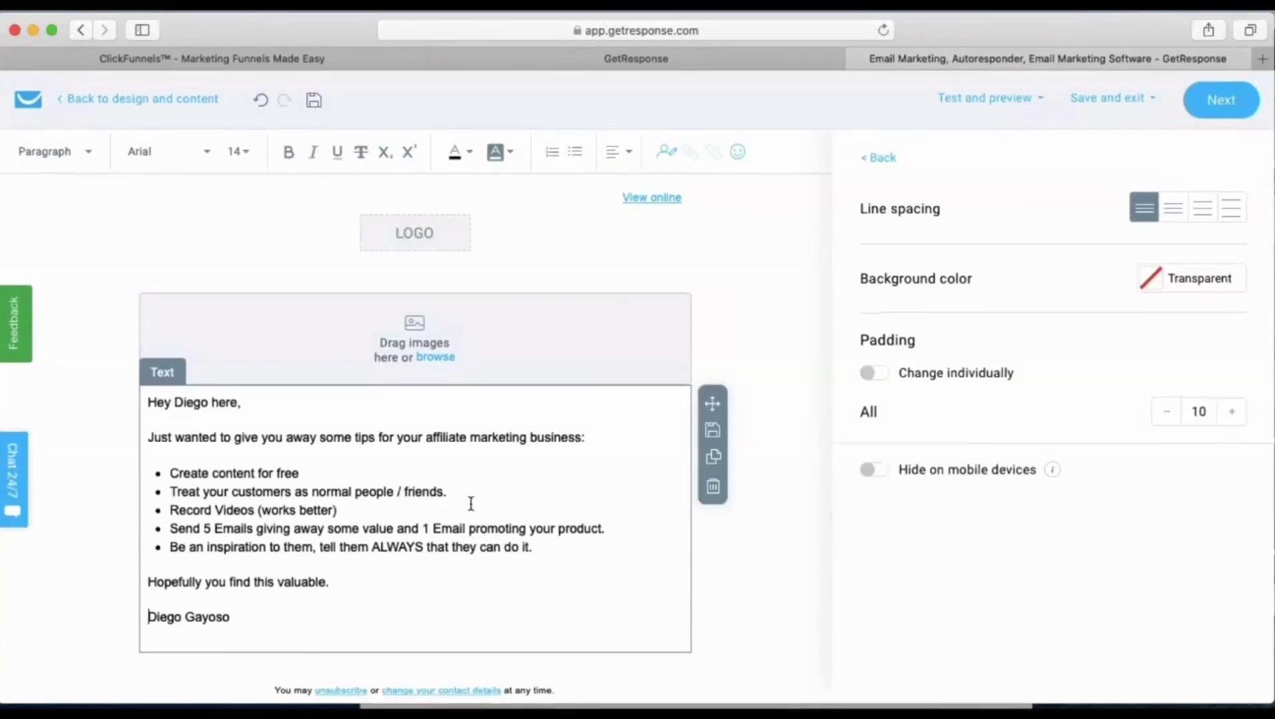
scroll(470, 505, "down", 2)
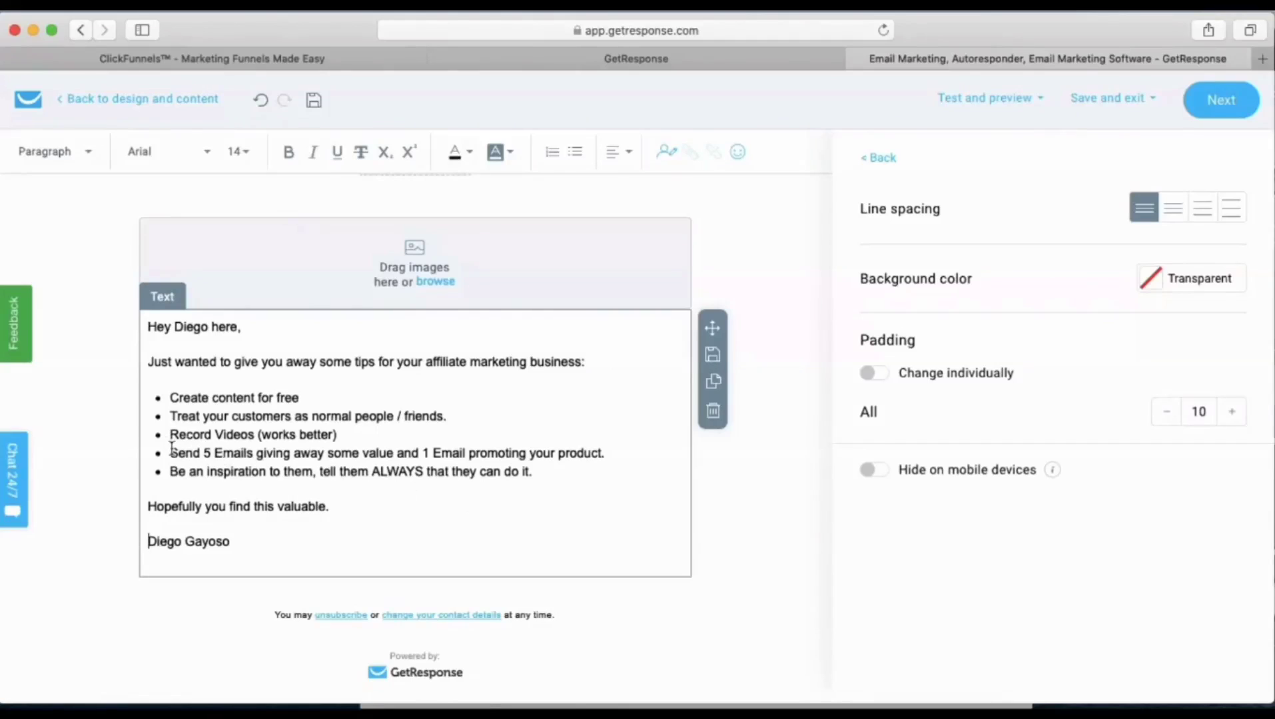
left_click_drag(165, 454, 316, 464)
left_click(247, 456)
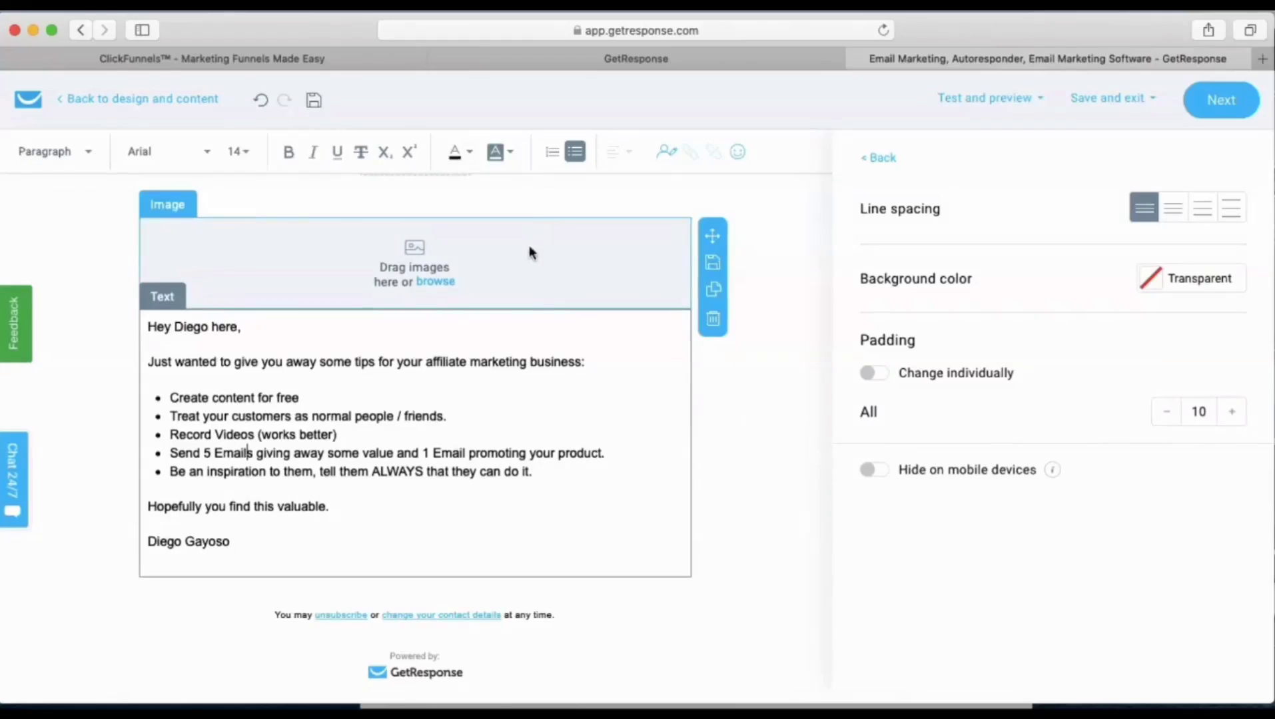
Step: Upload 6BE6BA97-9050-4F5A-AE6C-C49FEF2B7D71.PNG from the computer to the Main folder and use it in the empty image block
scroll(537, 292, "up", 2)
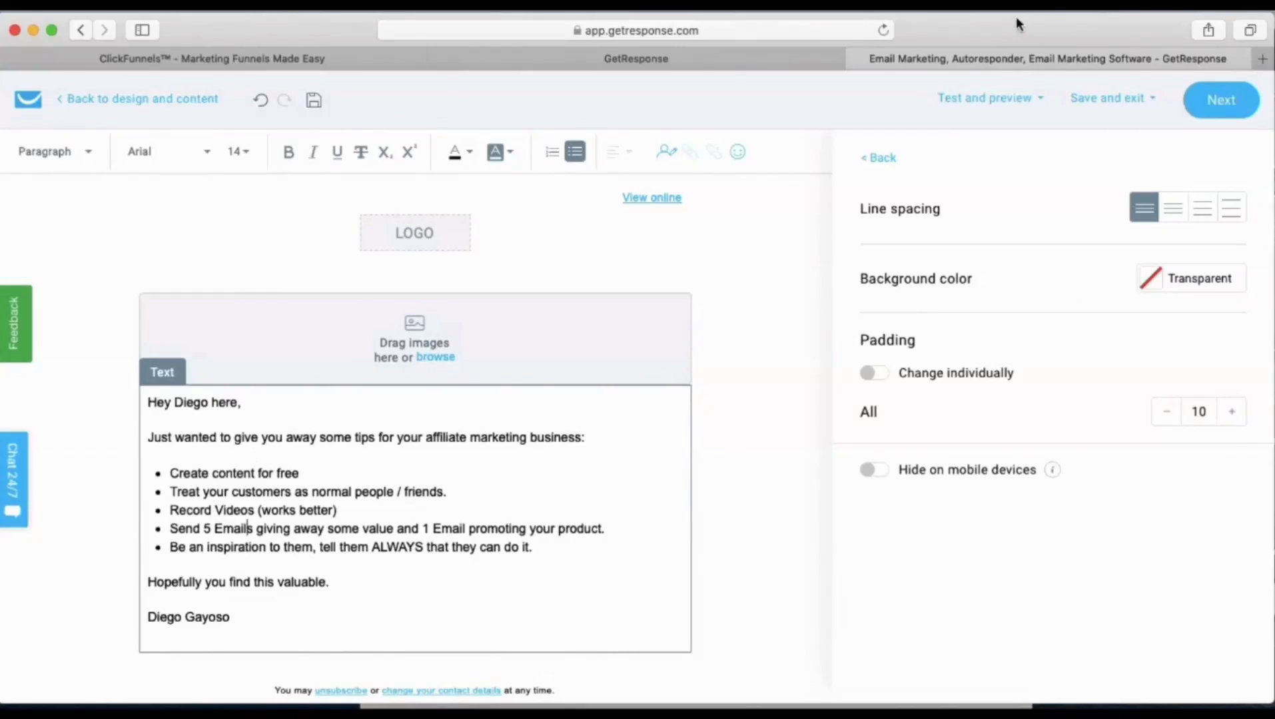
left_click(366, 349)
left_click(439, 316)
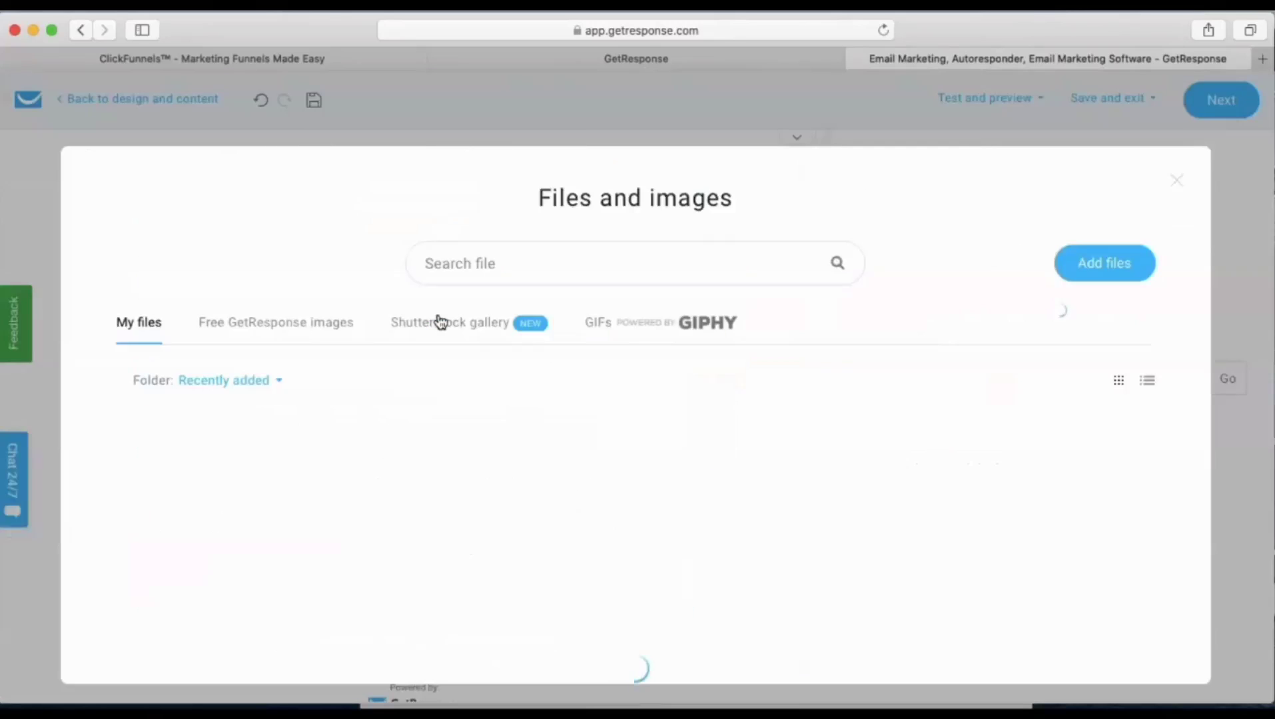
scroll(496, 472, "down", 5)
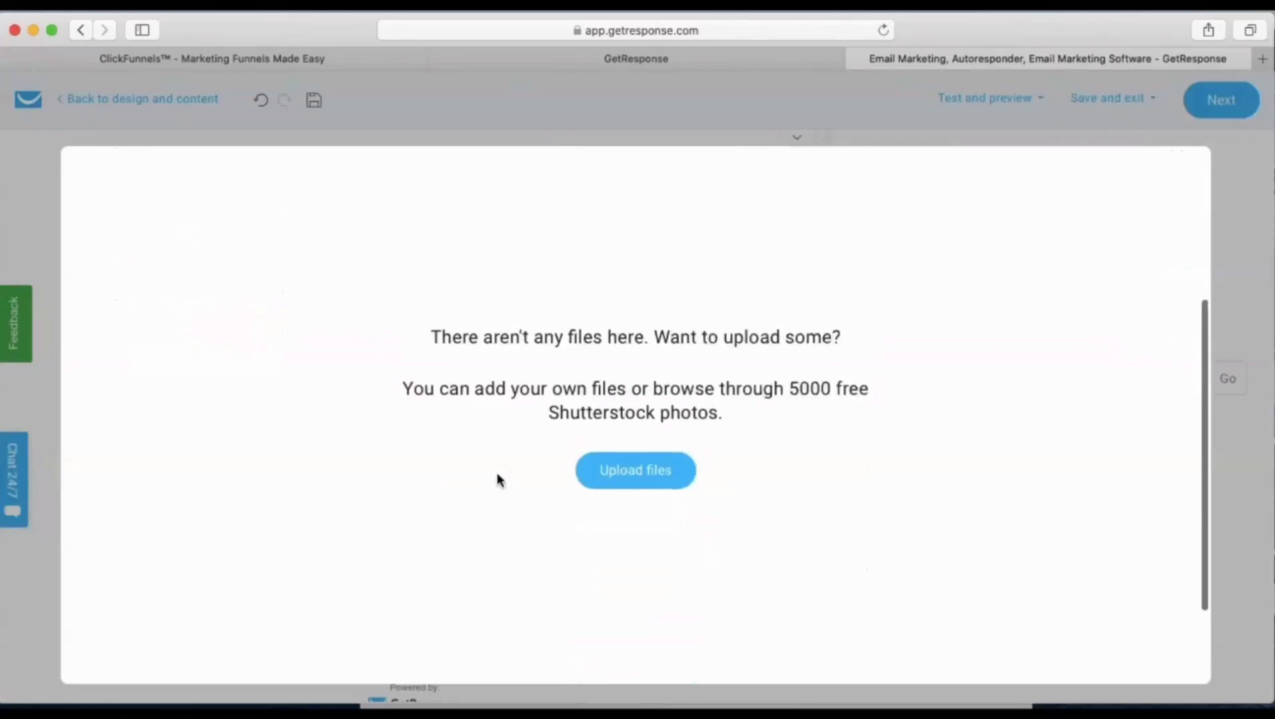
scroll(496, 472, "up", 3)
scroll(497, 472, "down", 1)
left_click(620, 594)
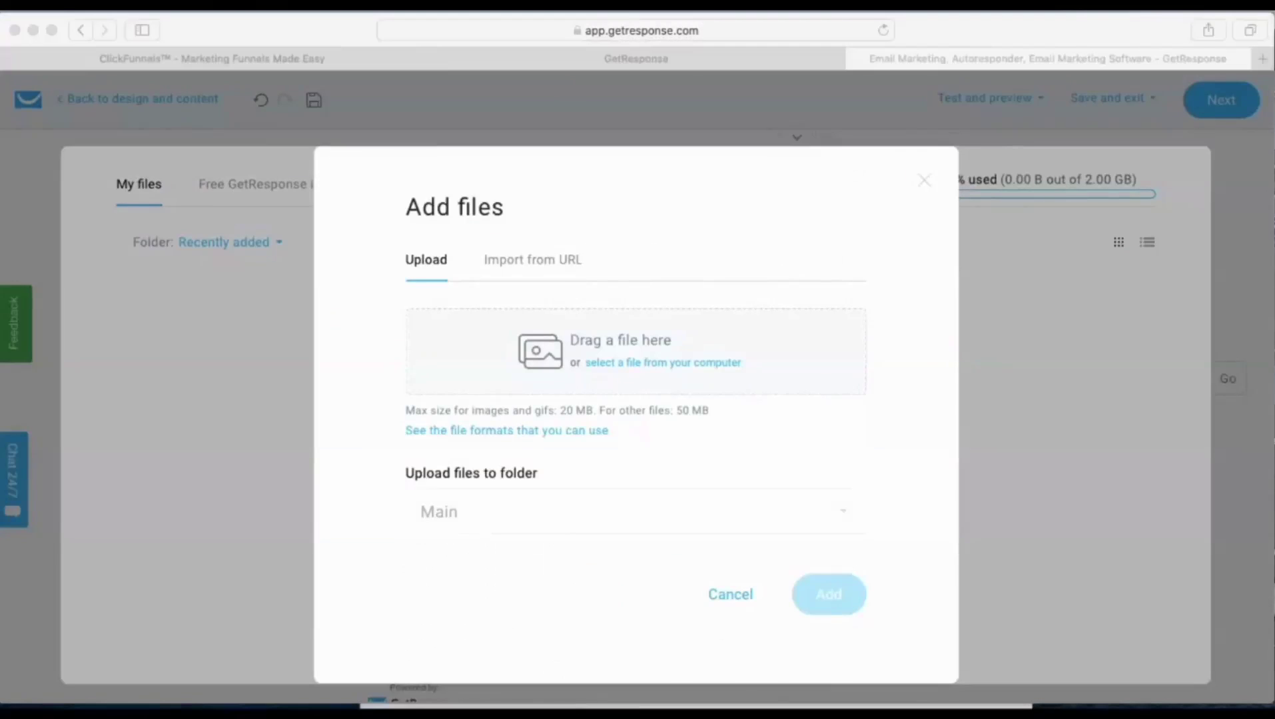
left_click_drag(1265, 207, 666, 360)
left_click(829, 613)
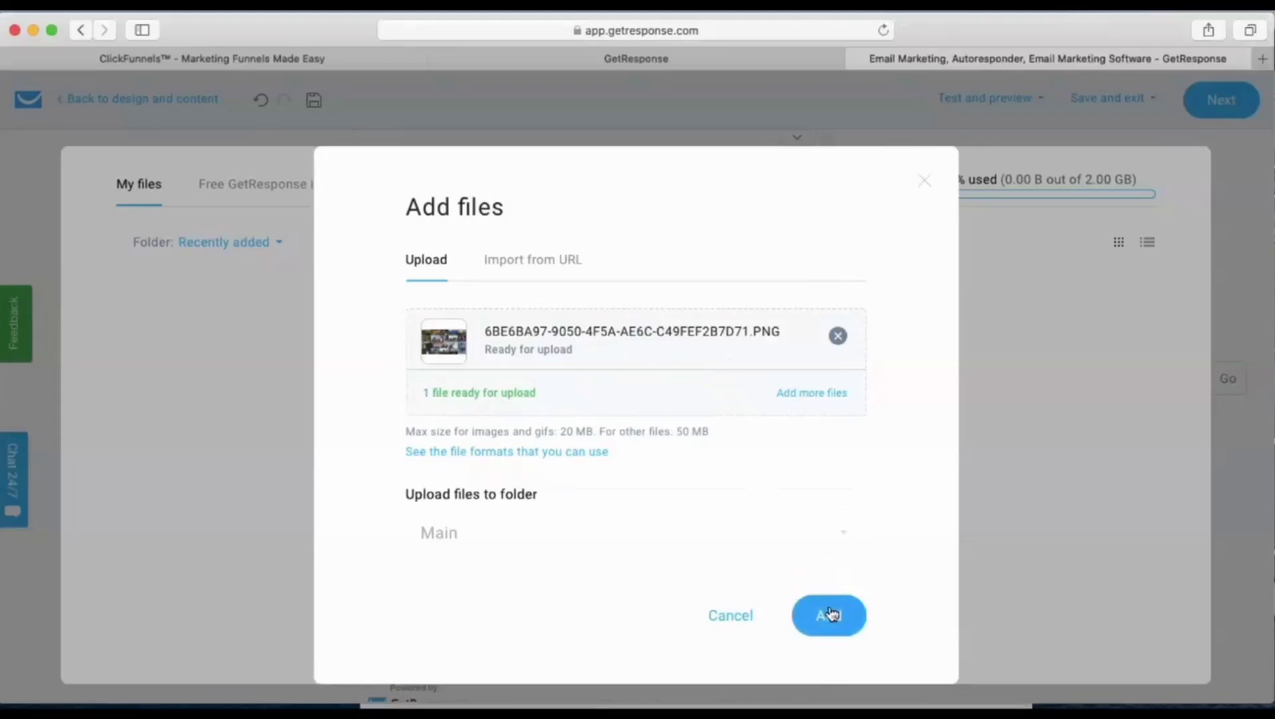
left_click(831, 619)
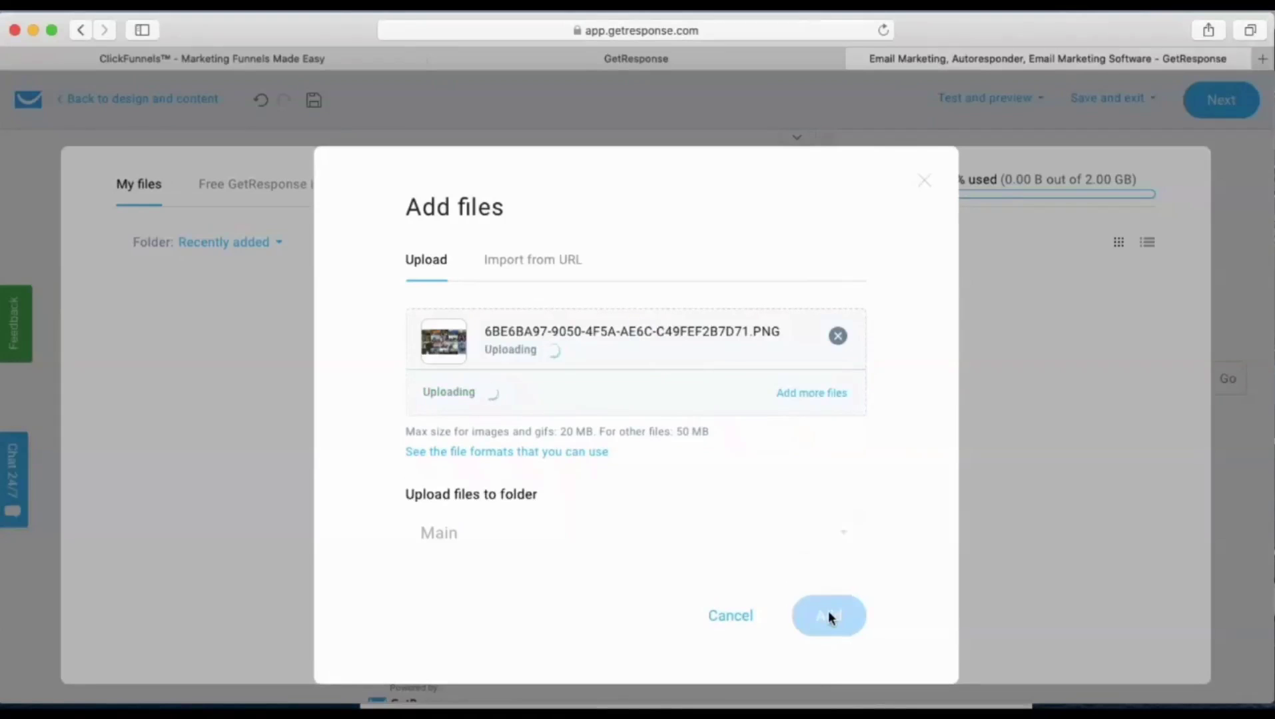
scroll(405, 408, "down", 3)
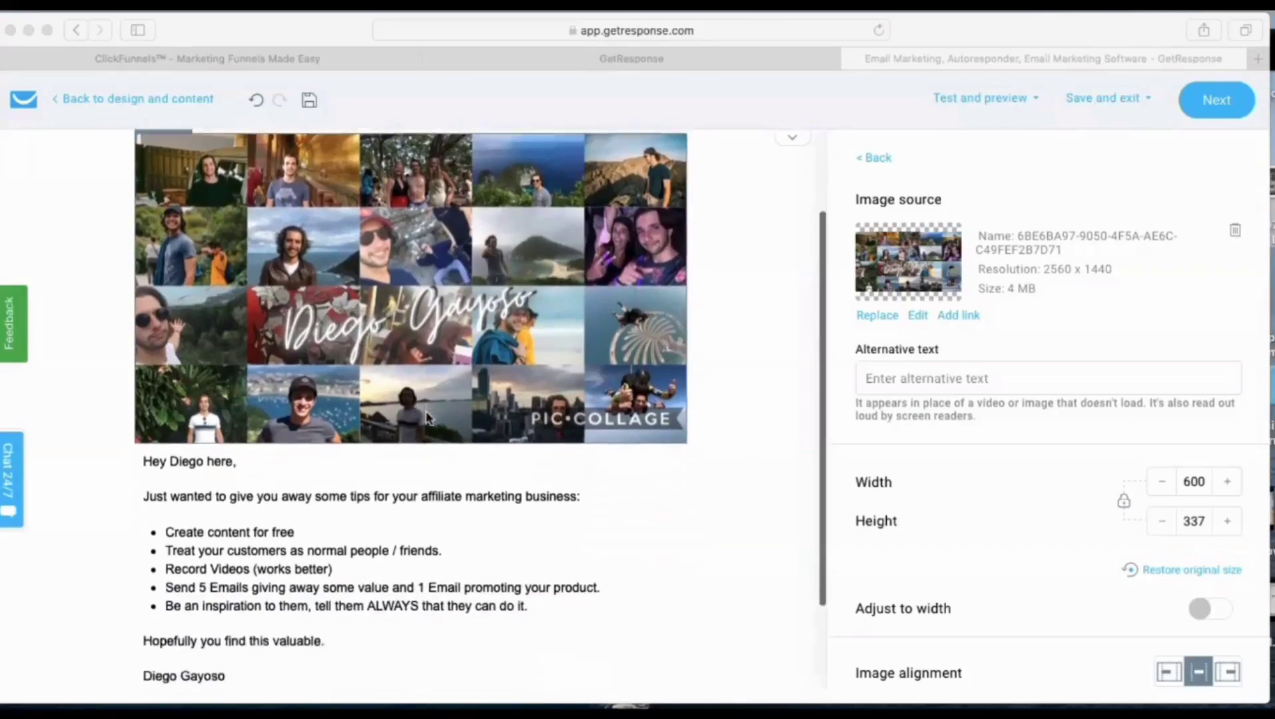
scroll(486, 529, "up", 2)
left_click(490, 386)
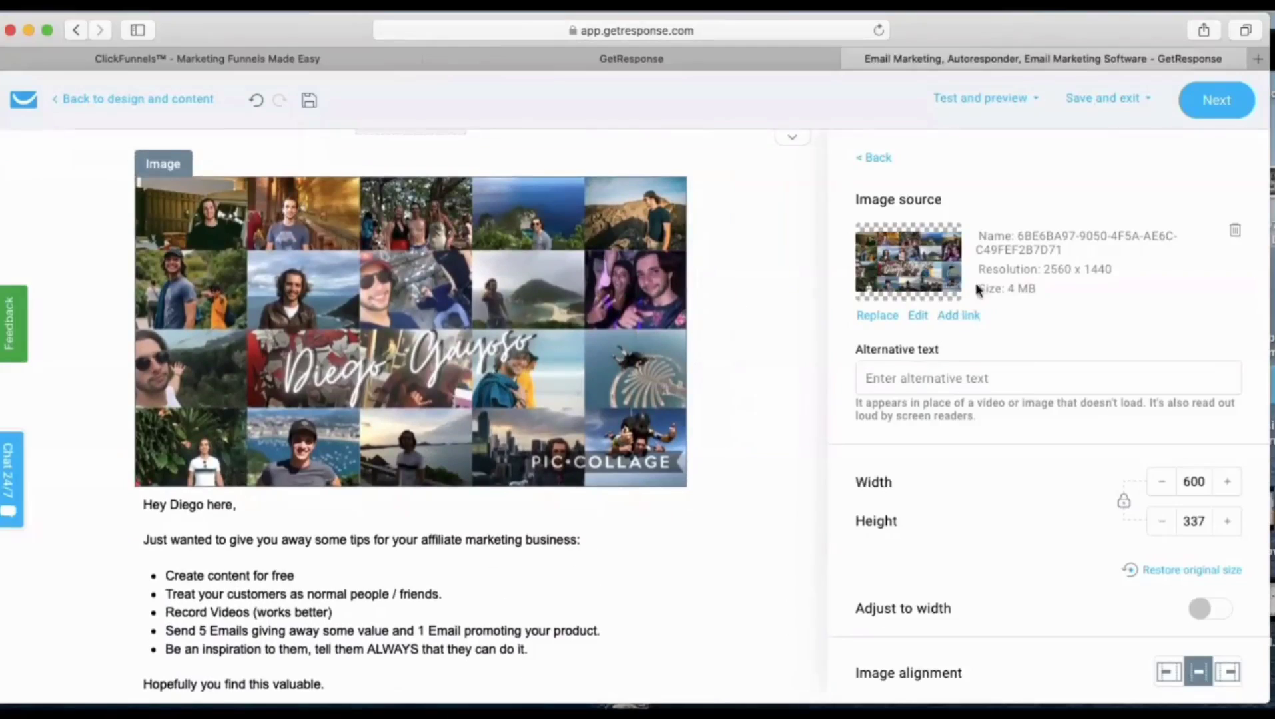
left_click(955, 317)
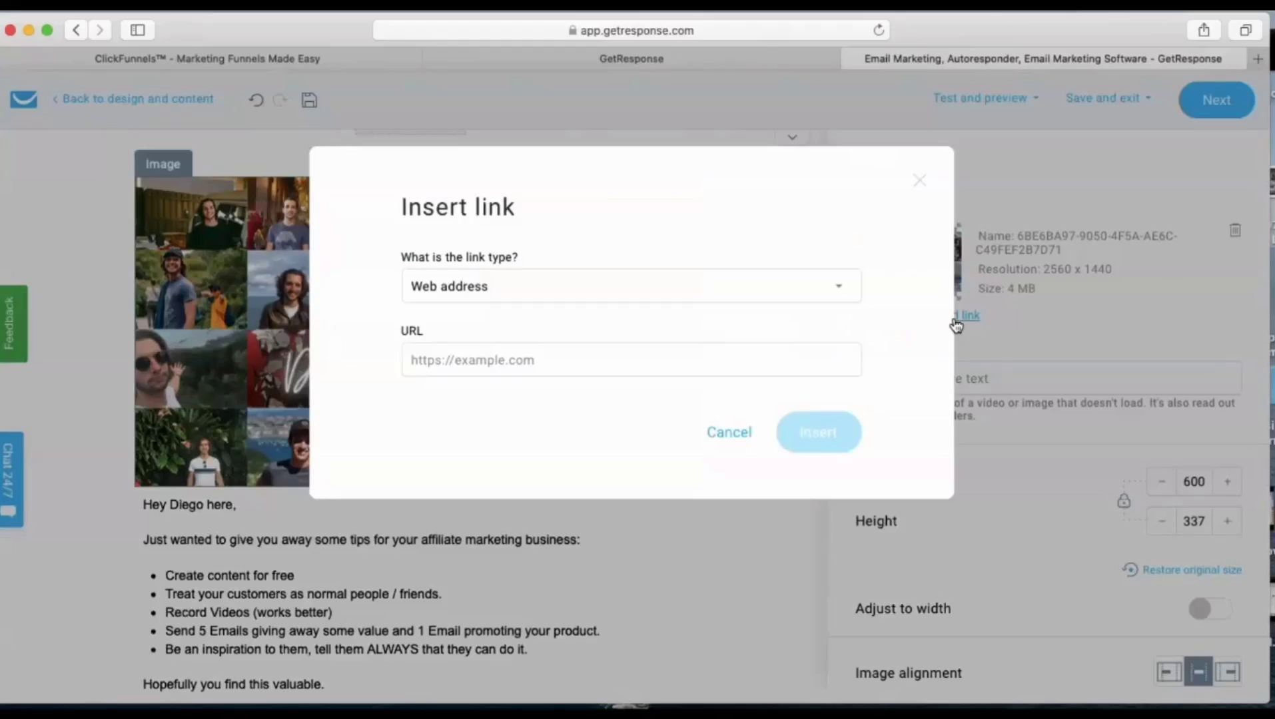
left_click(420, 365)
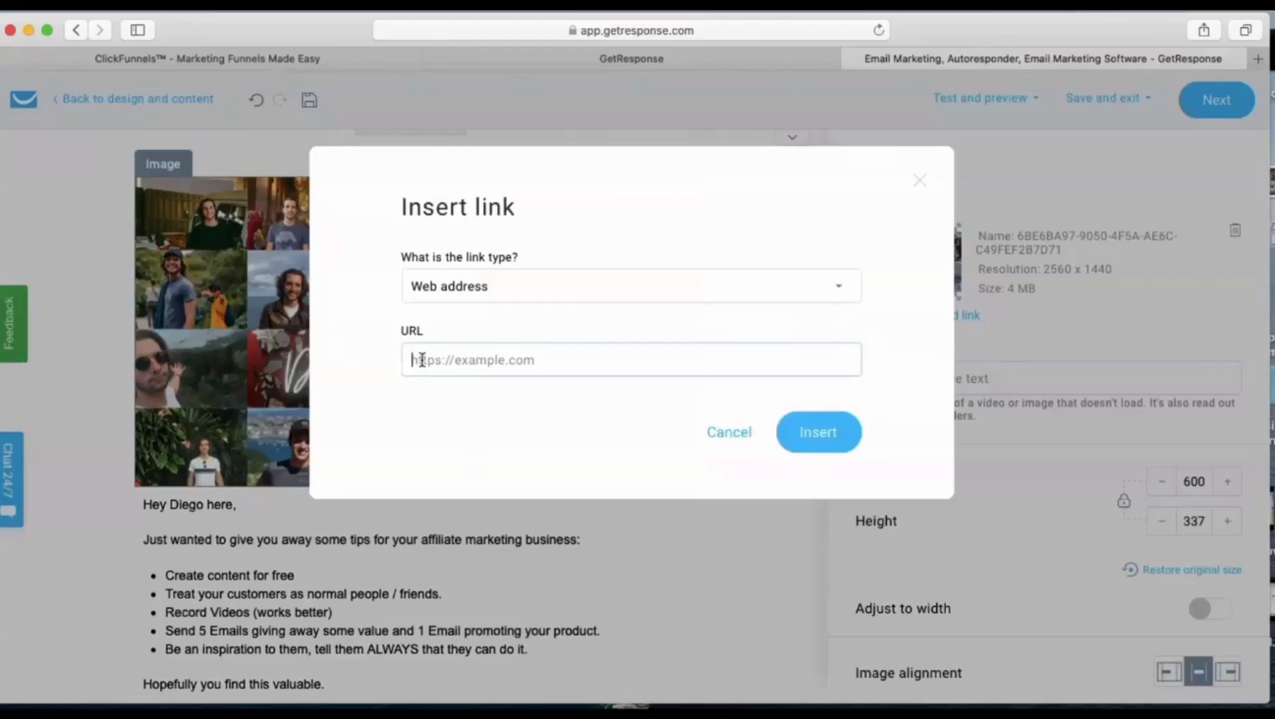
right_click(423, 357)
left_click(469, 403)
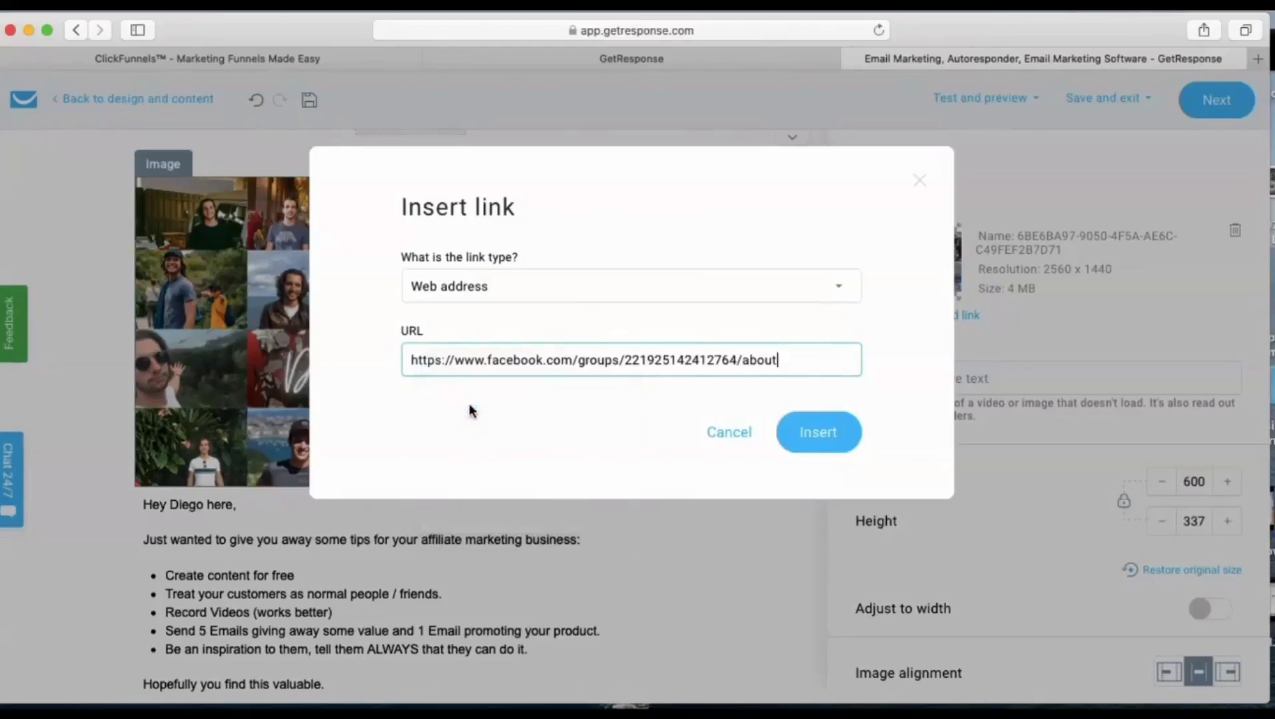
left_click(824, 434)
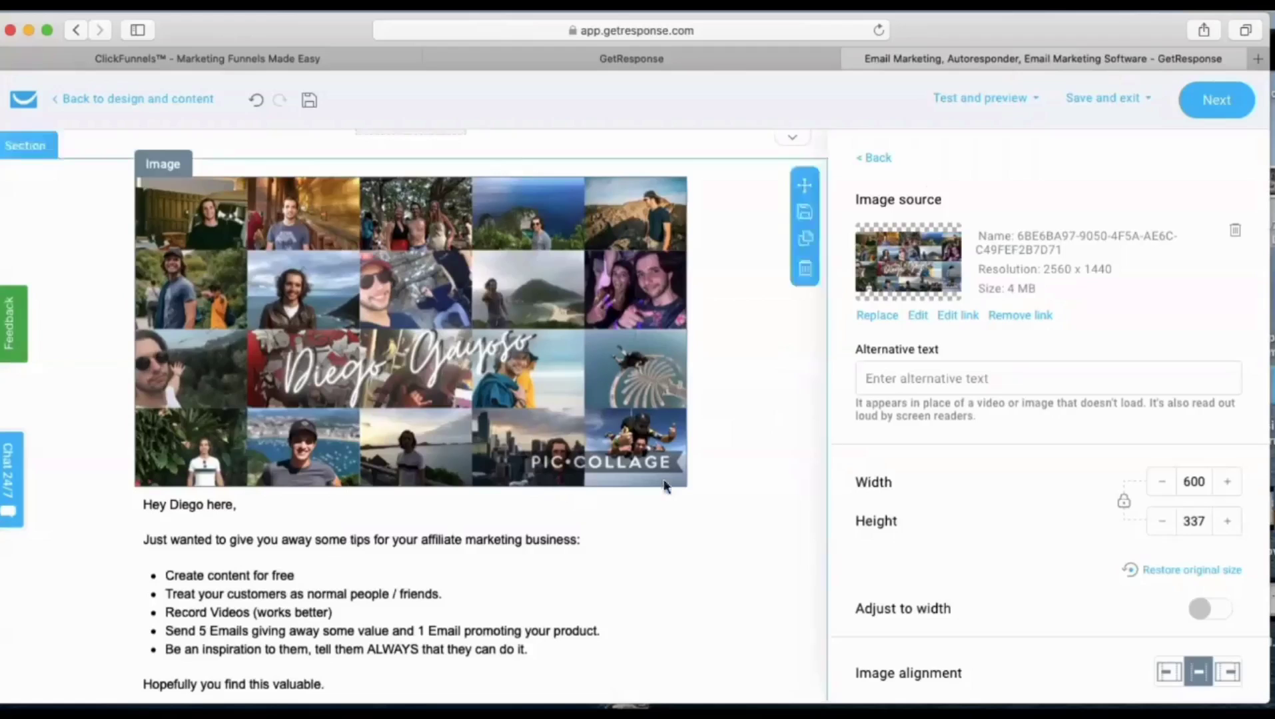
scroll(645, 455, "down", 4)
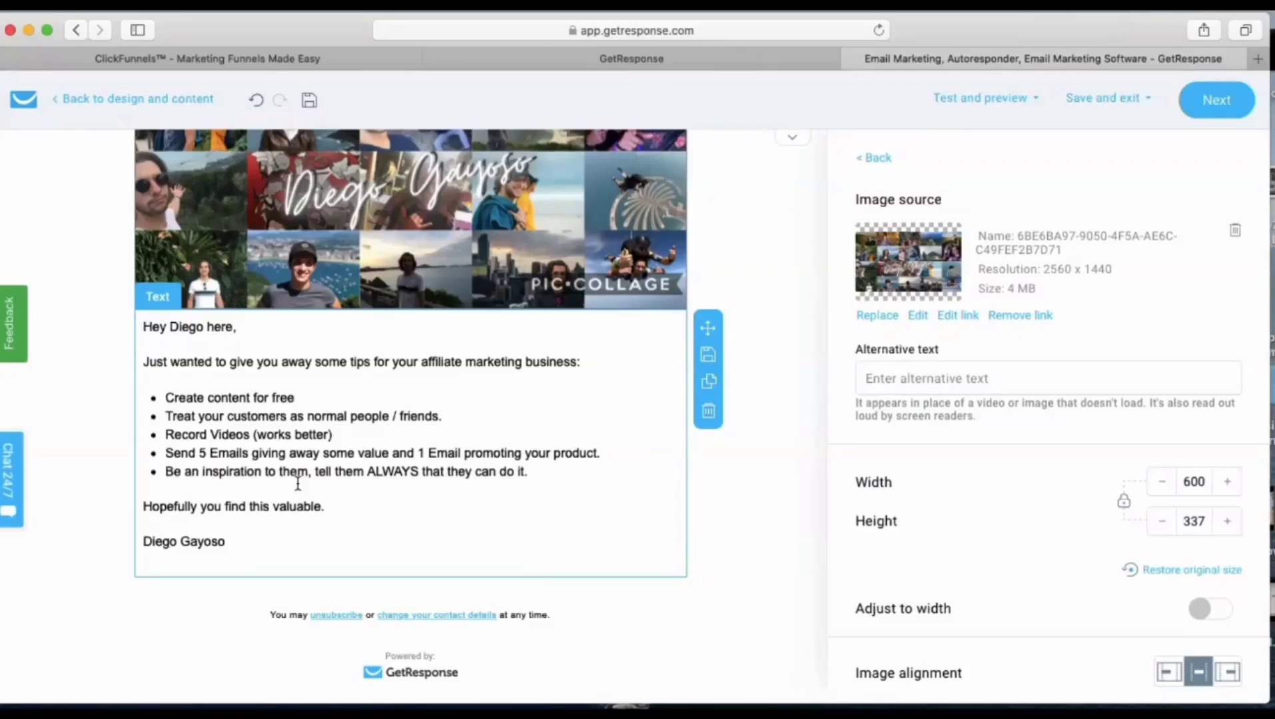
scroll(298, 484, "up", 3)
scroll(297, 484, "down", 4)
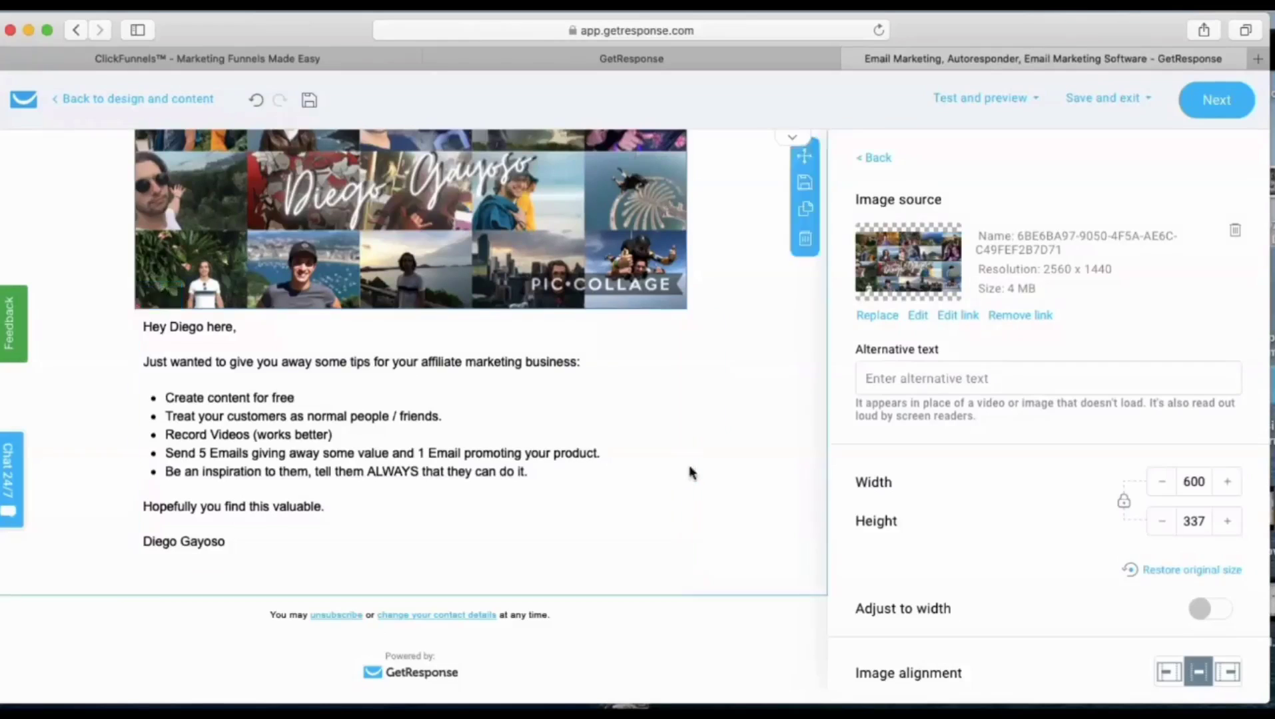
scroll(438, 424, "up", 5)
scroll(336, 493, "down", 2)
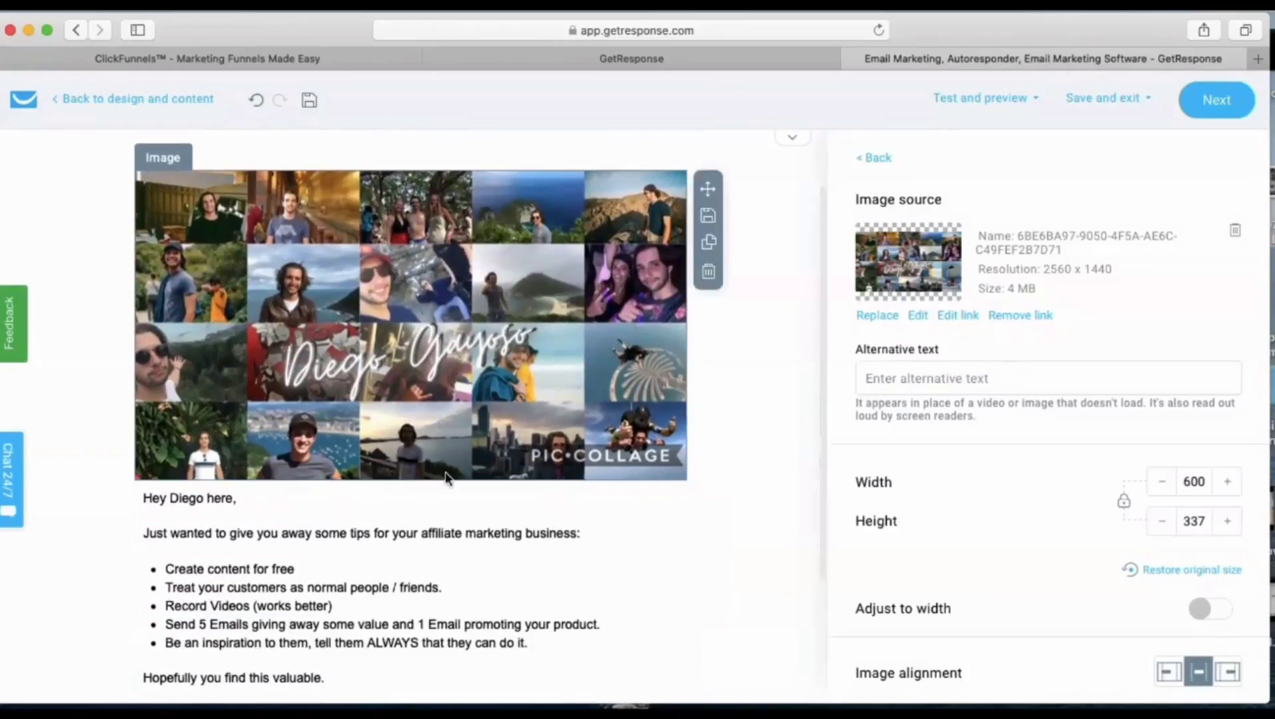
Step: Finish designing the email and continue to the message's settings summary
scroll(447, 478, "down", 5)
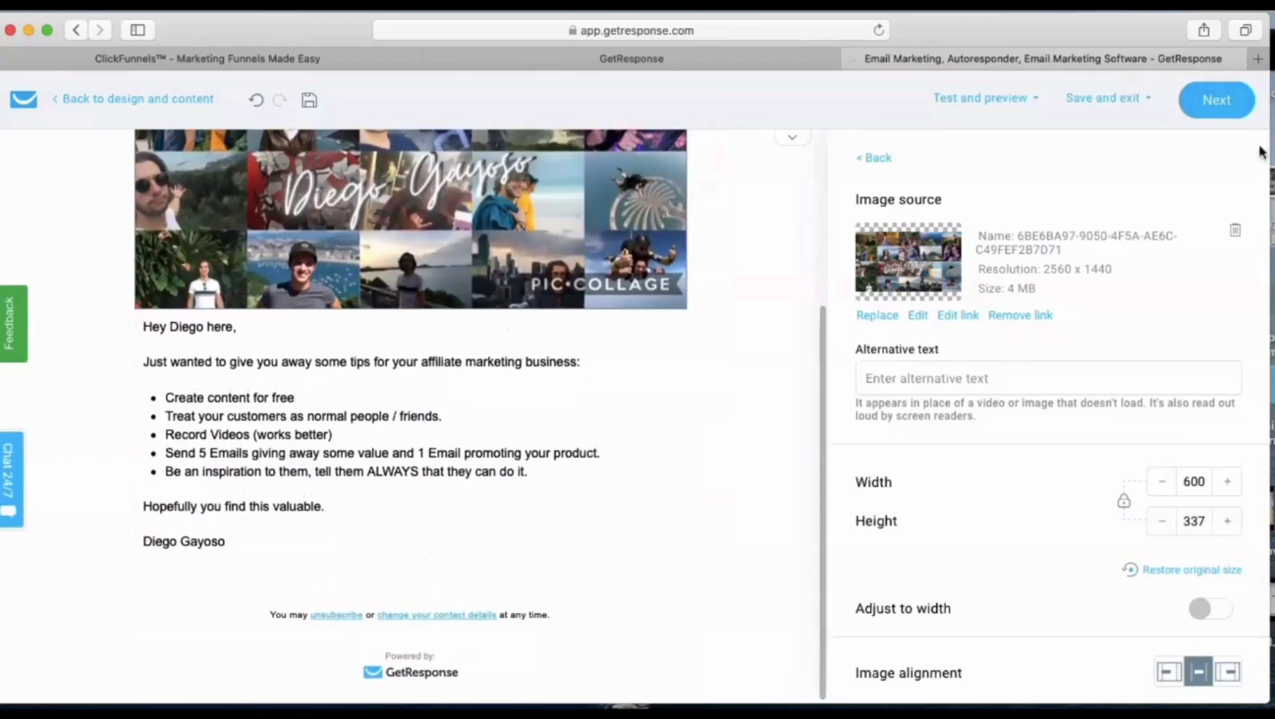
left_click(1220, 98)
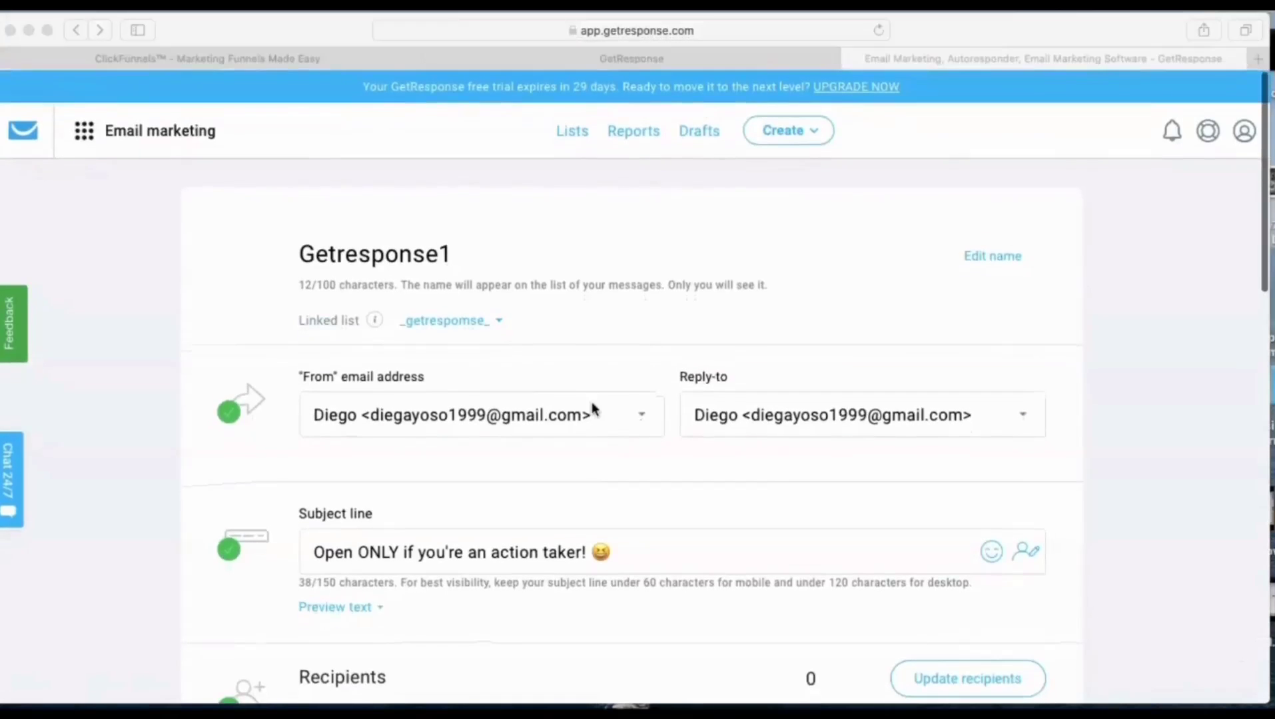
Step: Review the message's sender, subject line, recipients, design preview, spam check and tracking settings
scroll(531, 423, "down", 1)
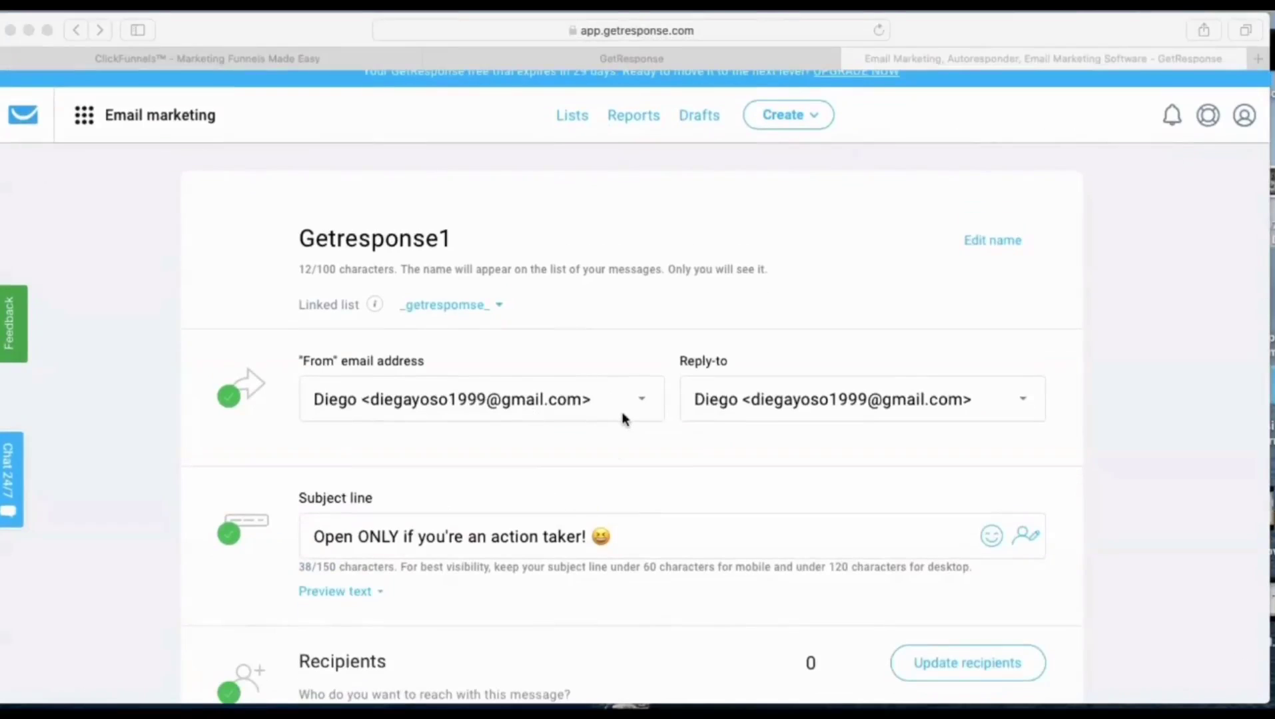
scroll(624, 418, "down", 1)
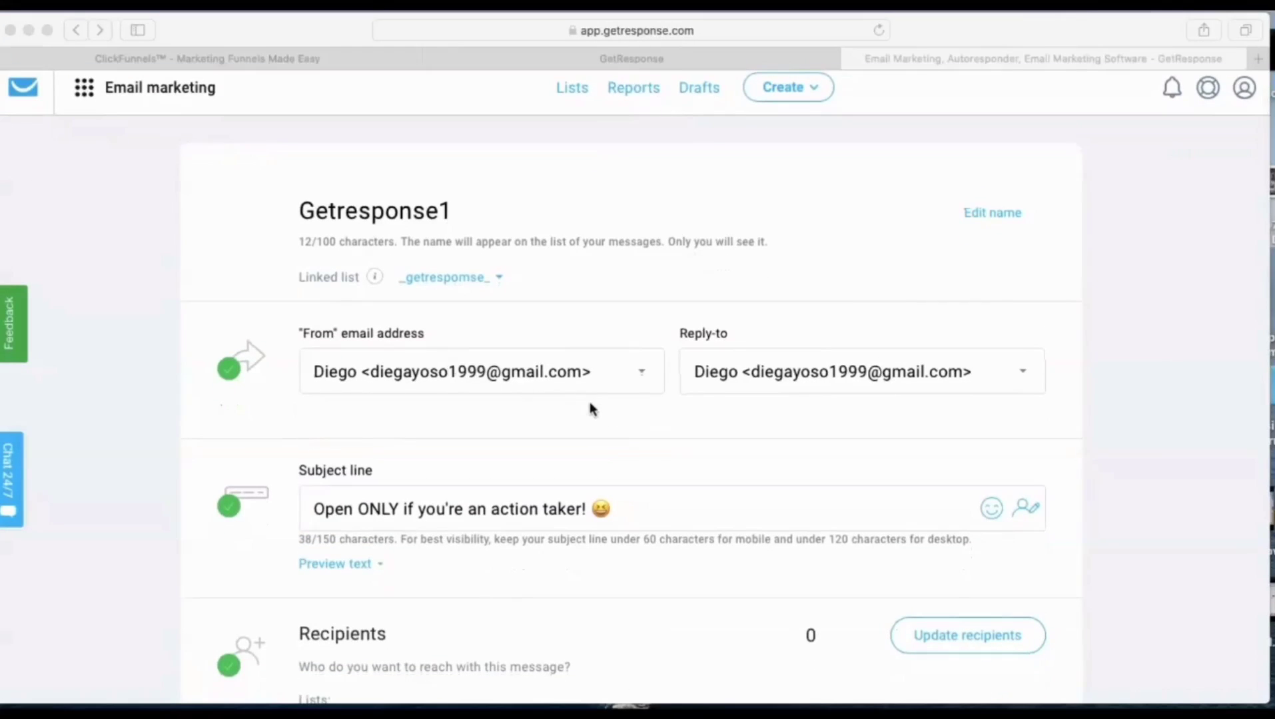
left_click(526, 379)
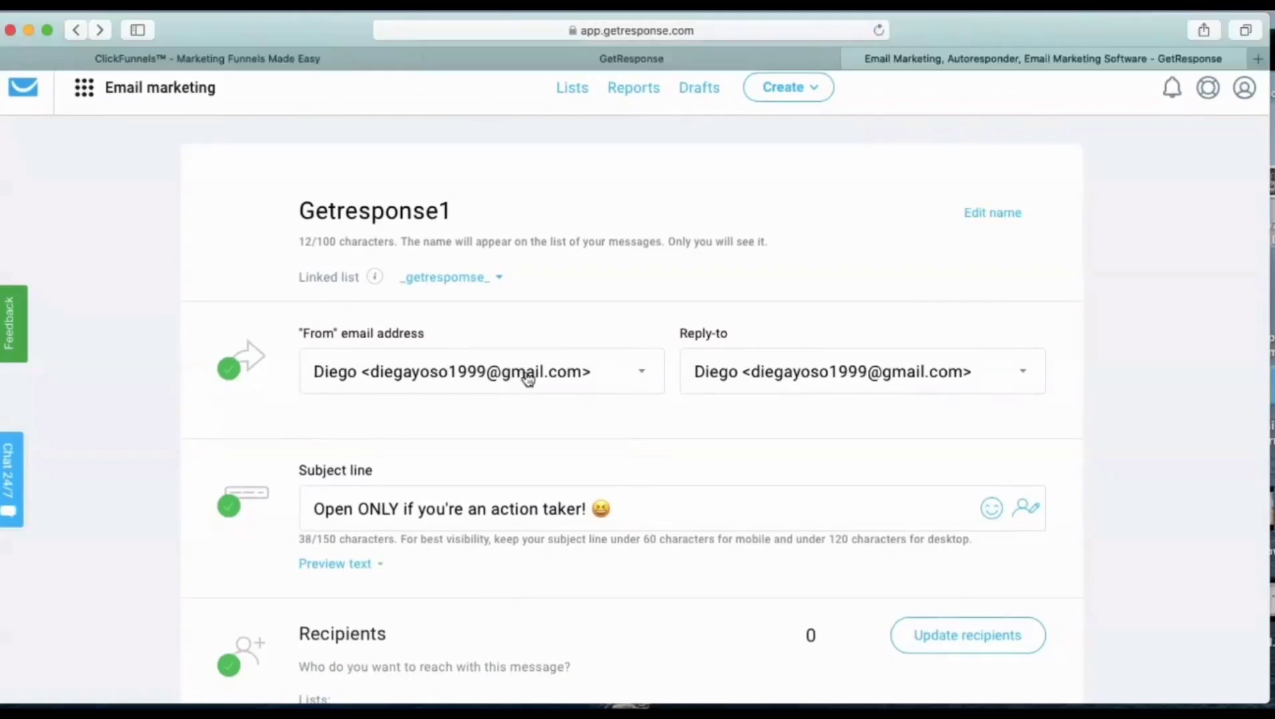
scroll(563, 405, "down", 2)
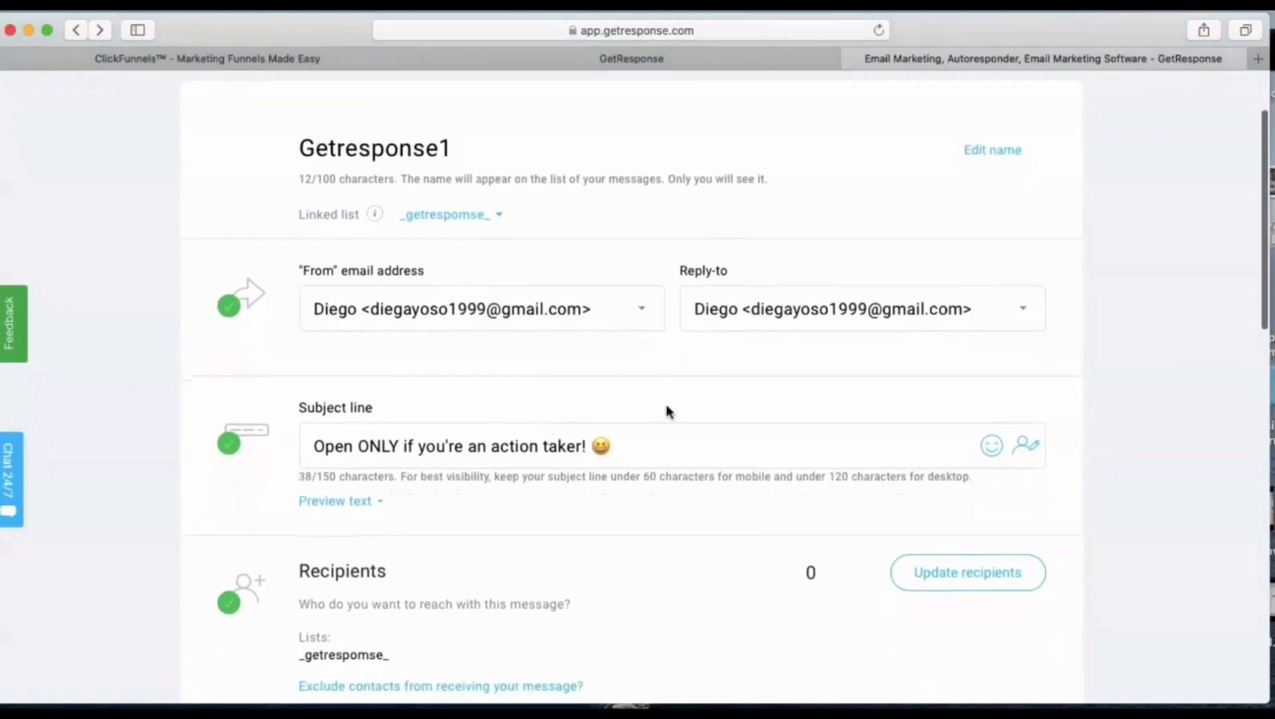
scroll(667, 408, "down", 4)
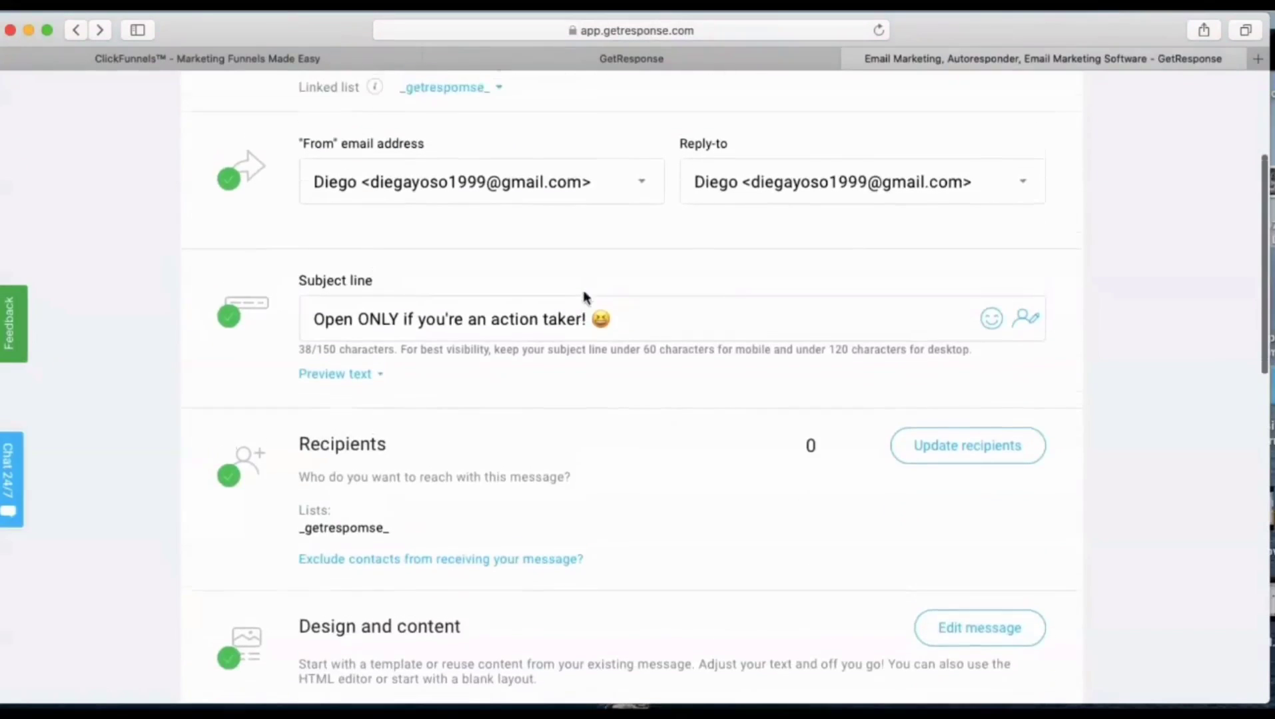
scroll(584, 298, "down", 1)
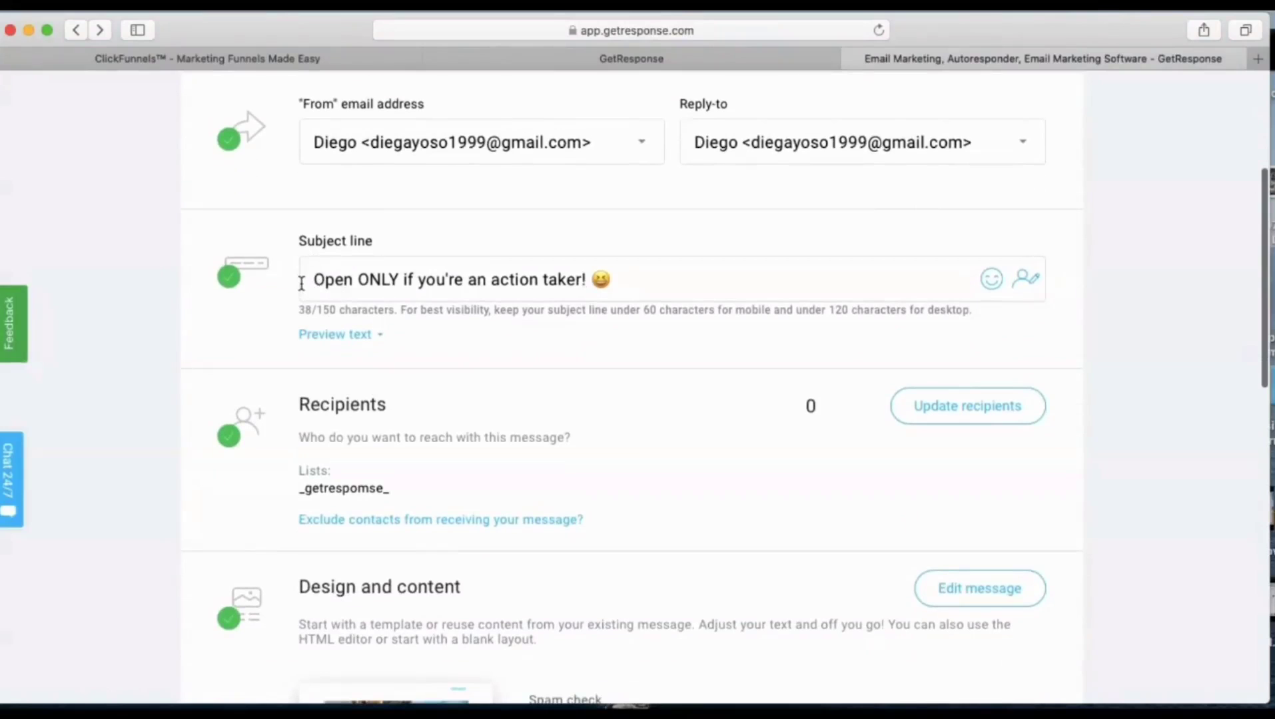
scroll(707, 352, "down", 5)
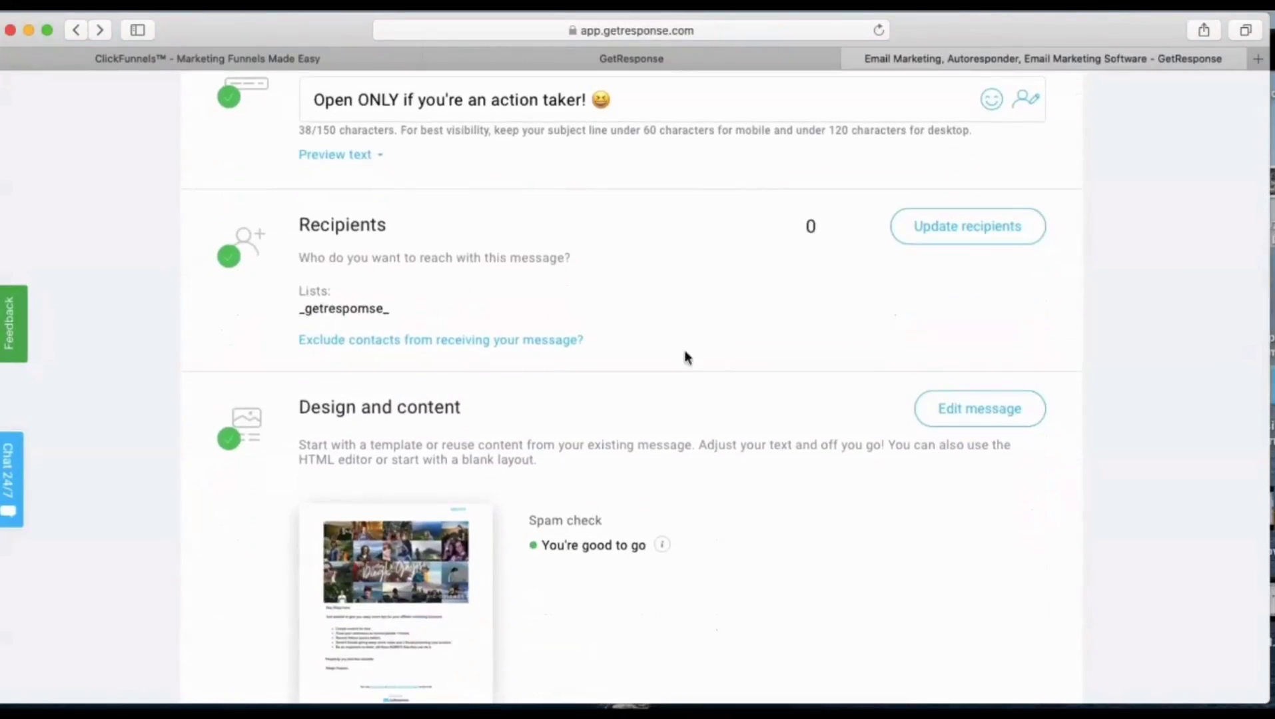
scroll(568, 308, "down", 8)
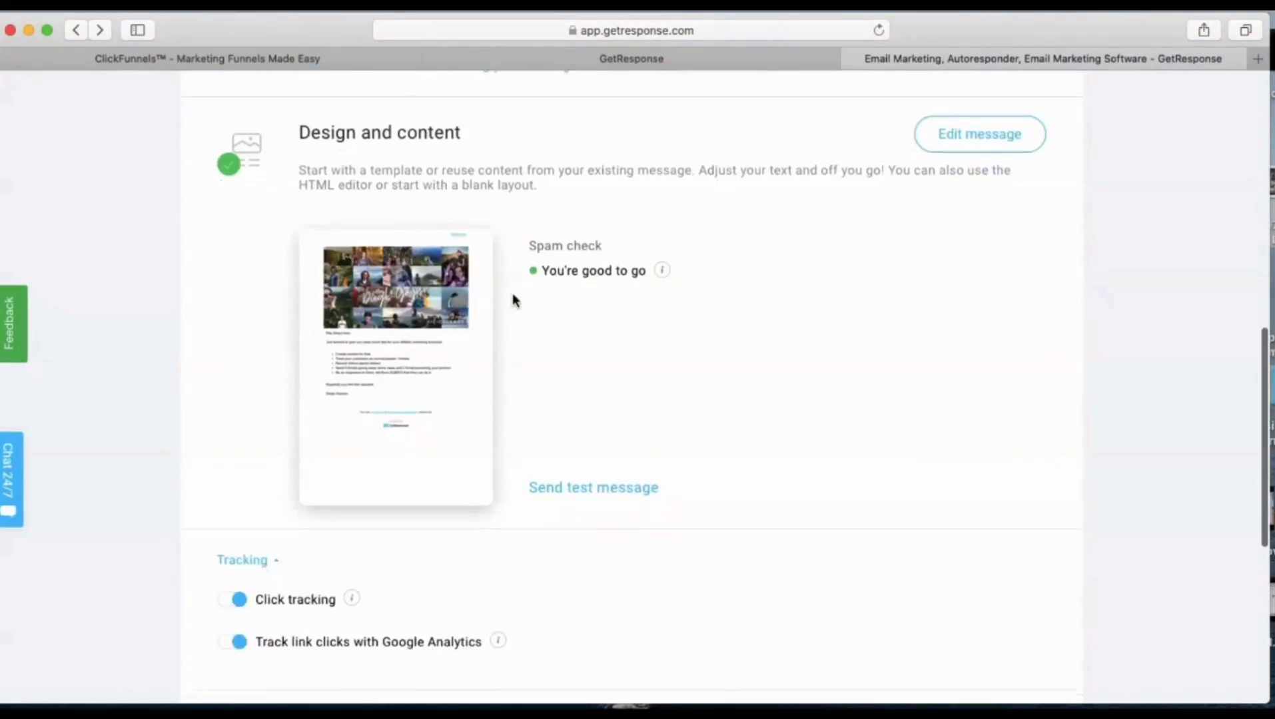
scroll(513, 296, "down", 1)
scroll(573, 326, "down", 1)
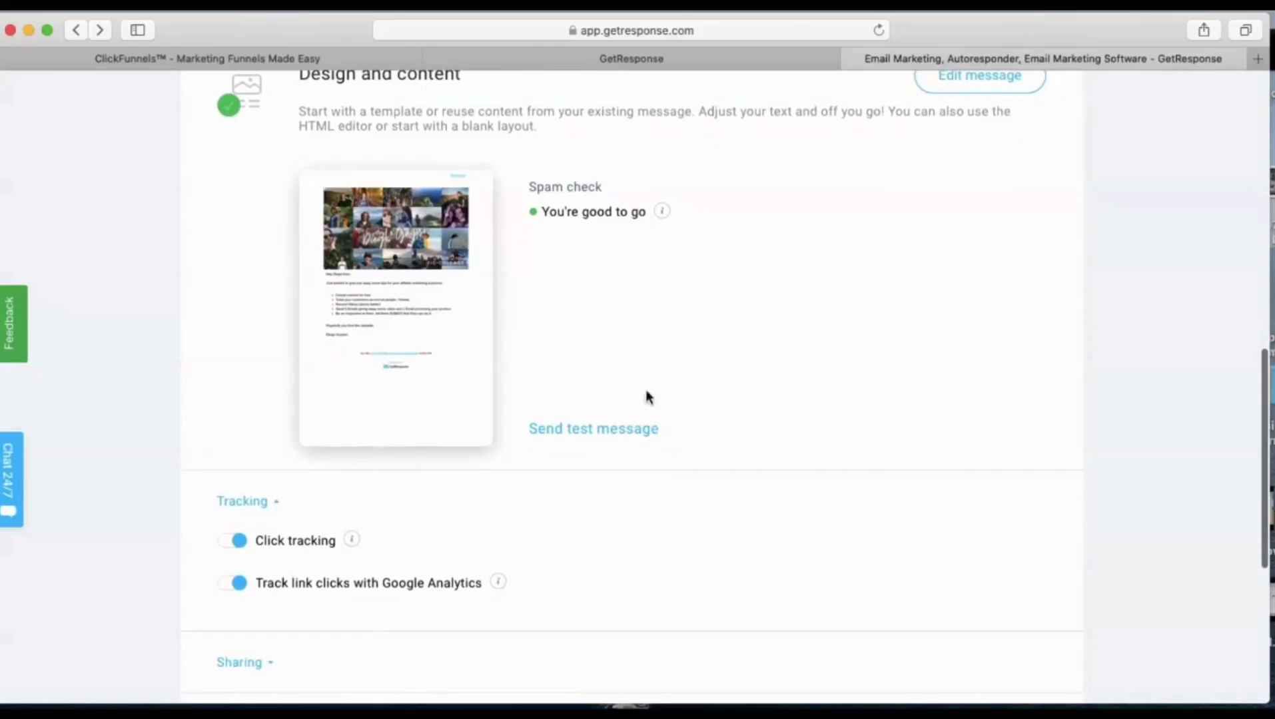
Step: Send a test message to the preselected email address
scroll(642, 287, "up", 1)
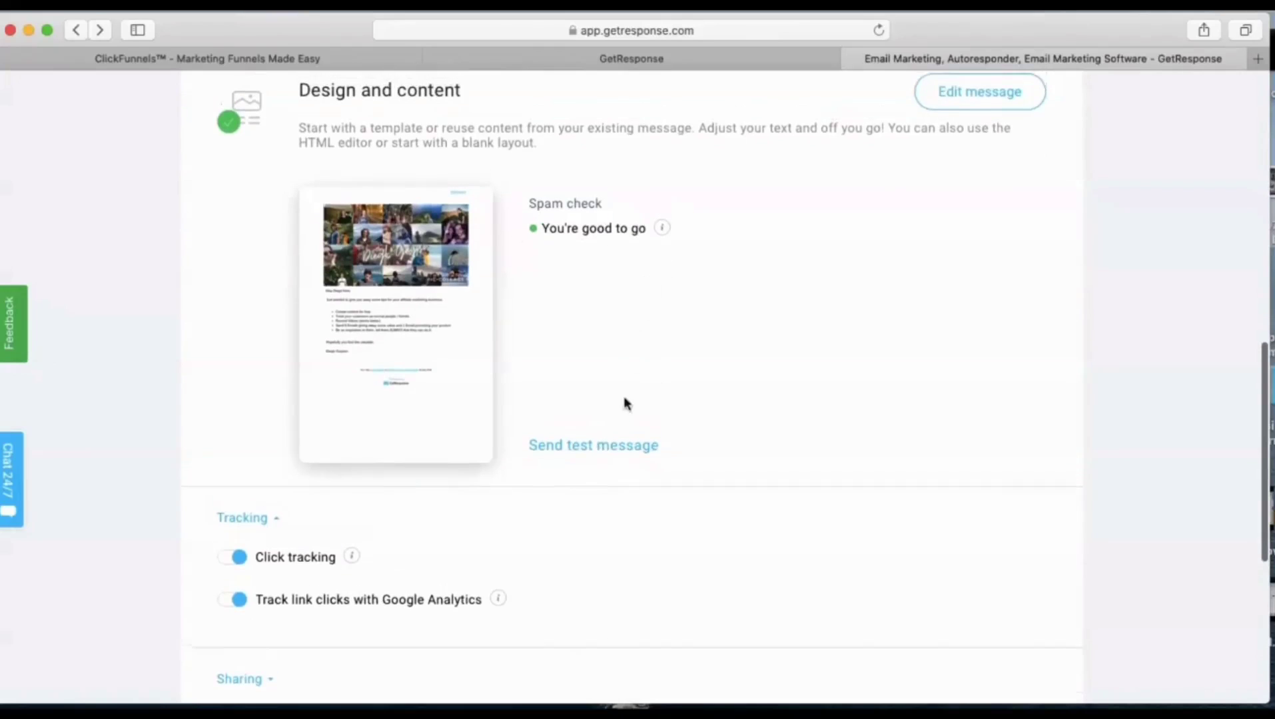
left_click(577, 451)
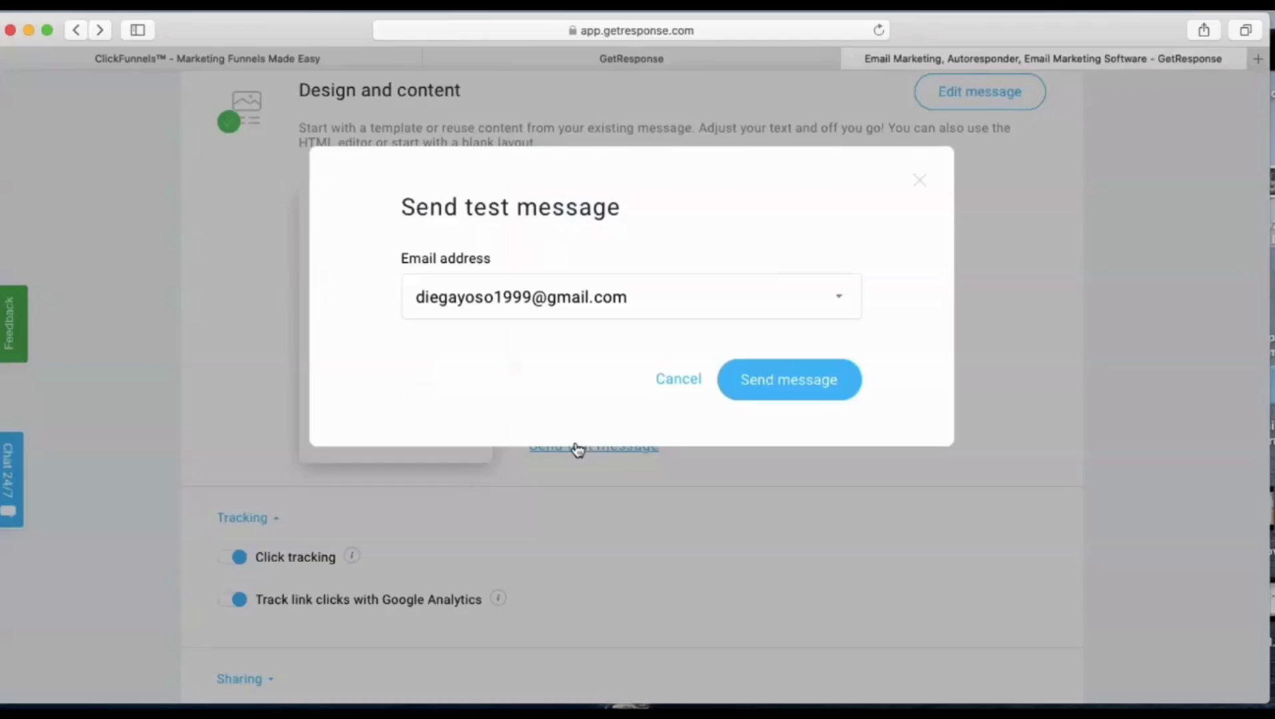
left_click(805, 378)
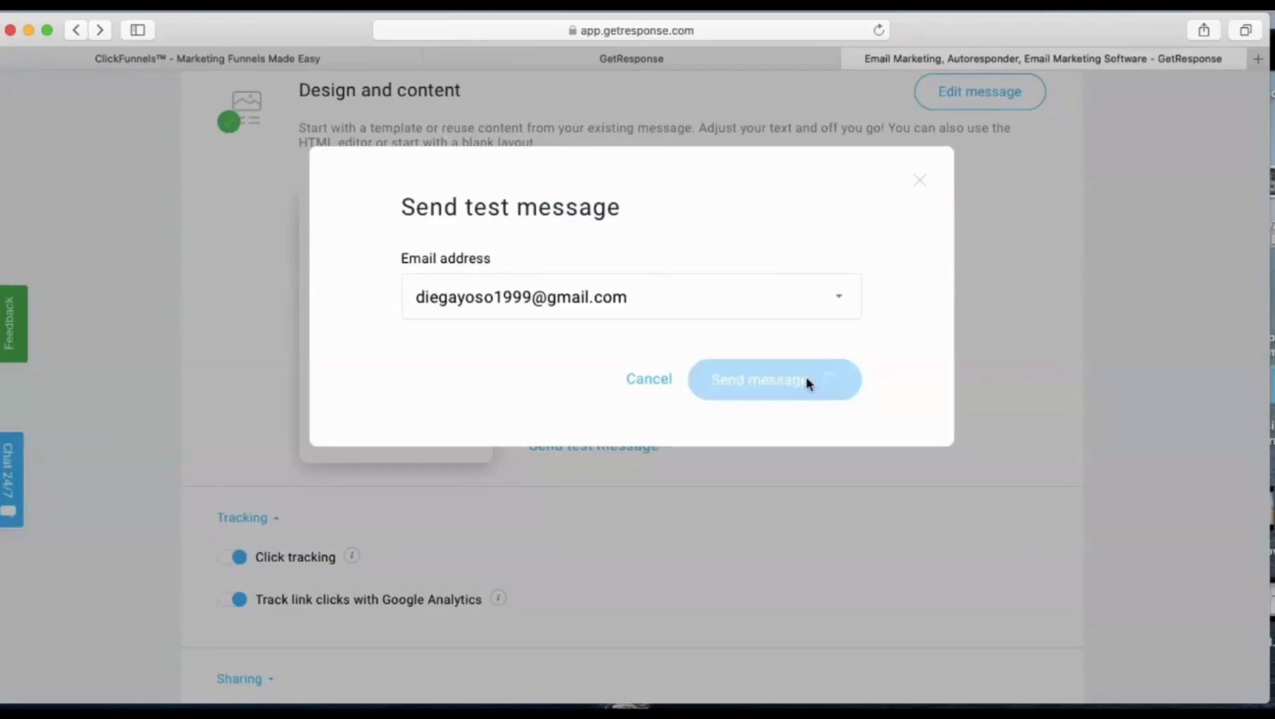
Step: Switch tracking of link clicks with Google Analytics off and back on
scroll(693, 362, "down", 5)
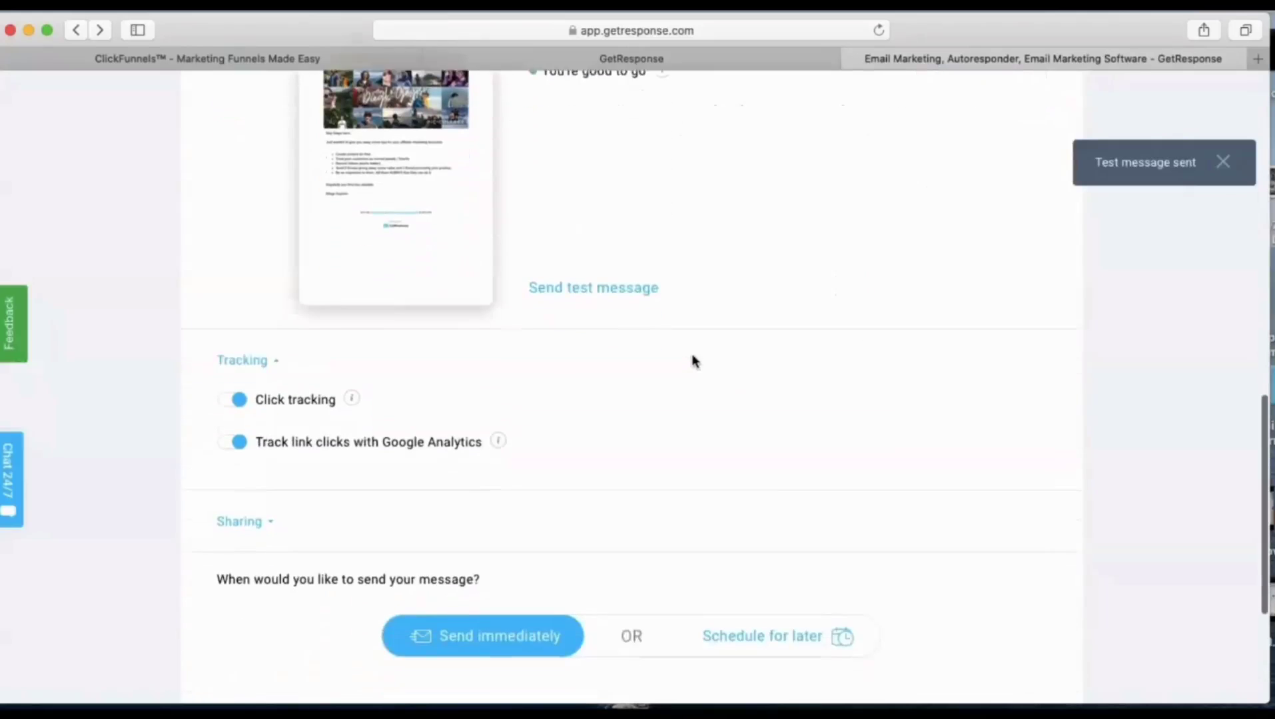
scroll(546, 340, "down", 2)
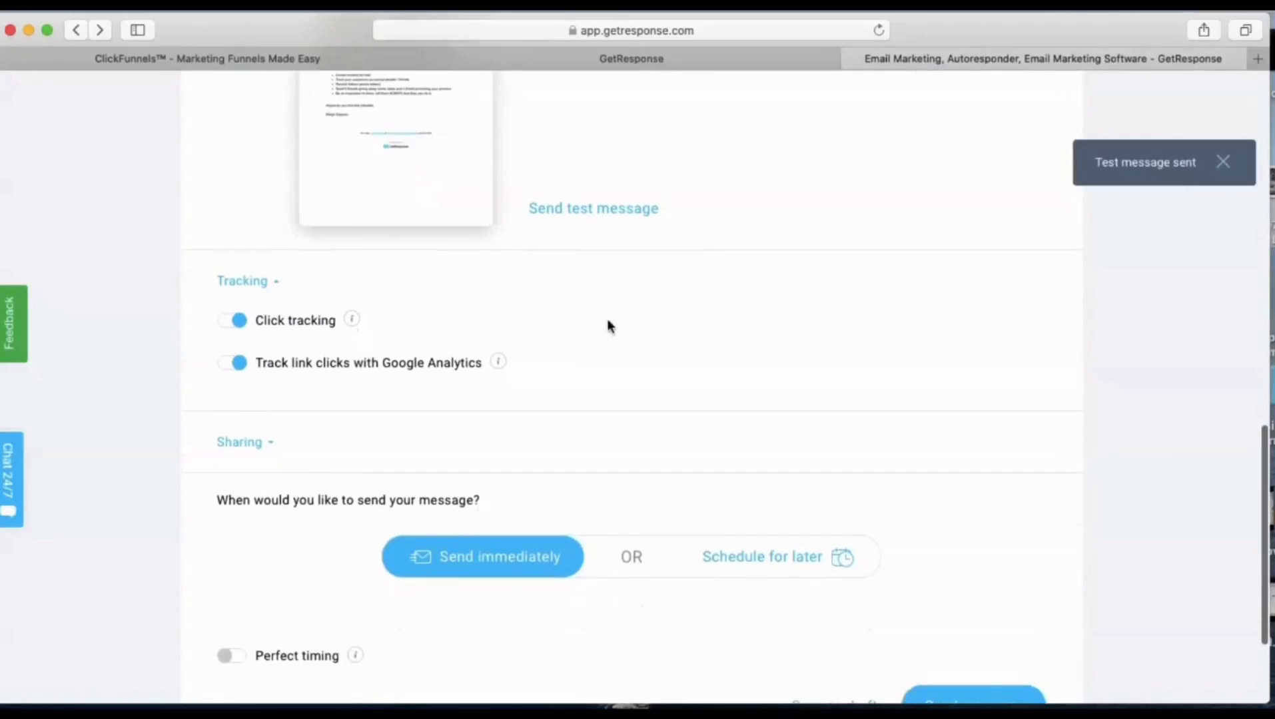
scroll(510, 412, "down", 2)
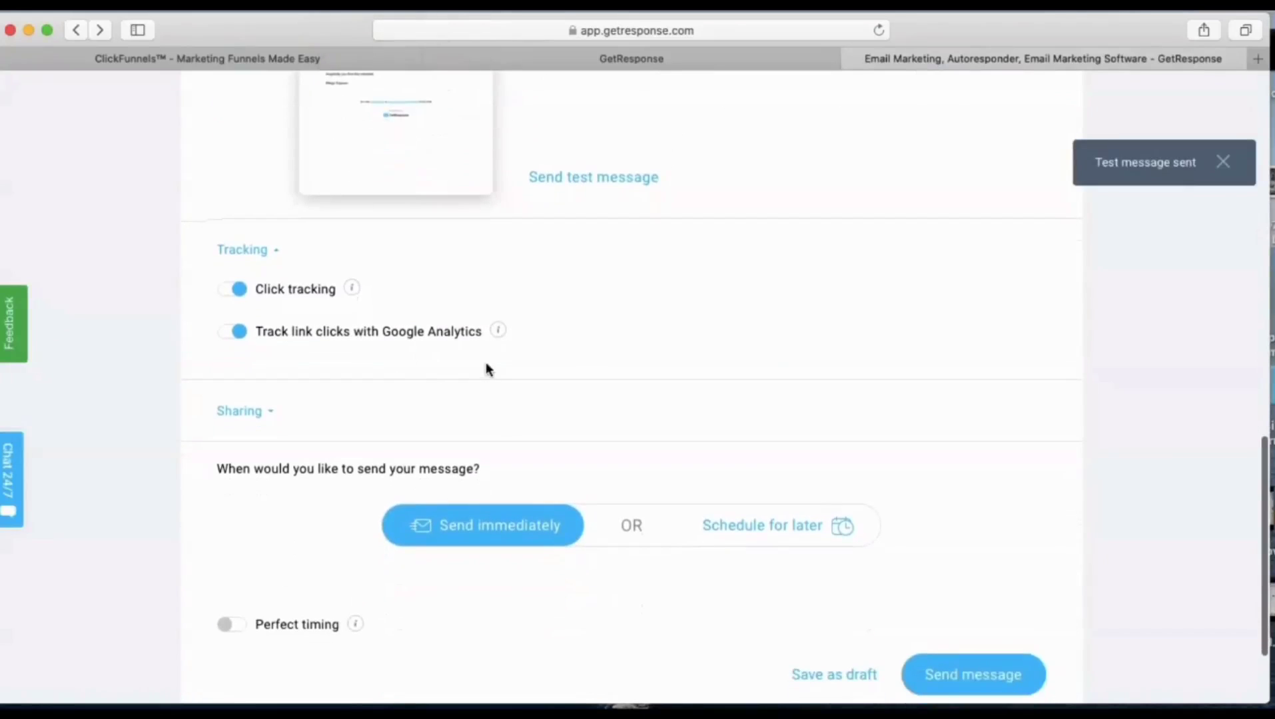
scroll(491, 370, "down", 1)
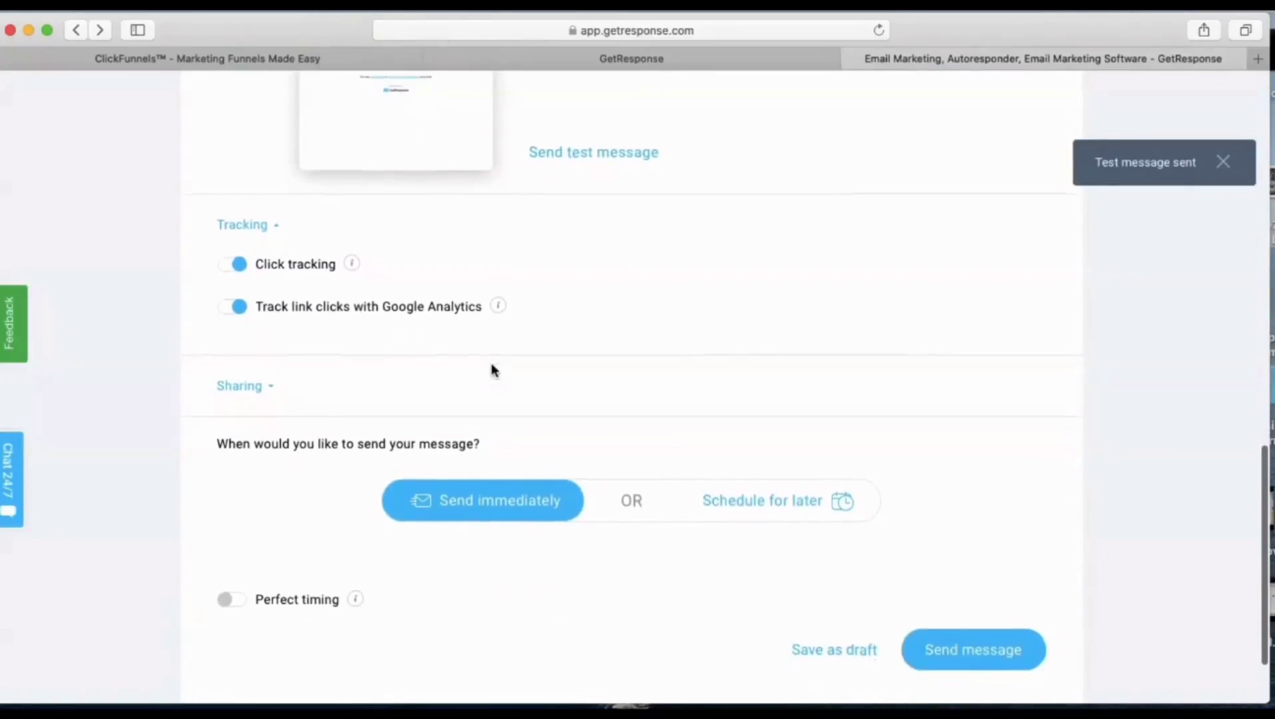
left_click(239, 308)
left_click(240, 308)
Step: Examine the whole message summary again, from the name and sender details to the tracking and send-time options
scroll(449, 346, "up", 1)
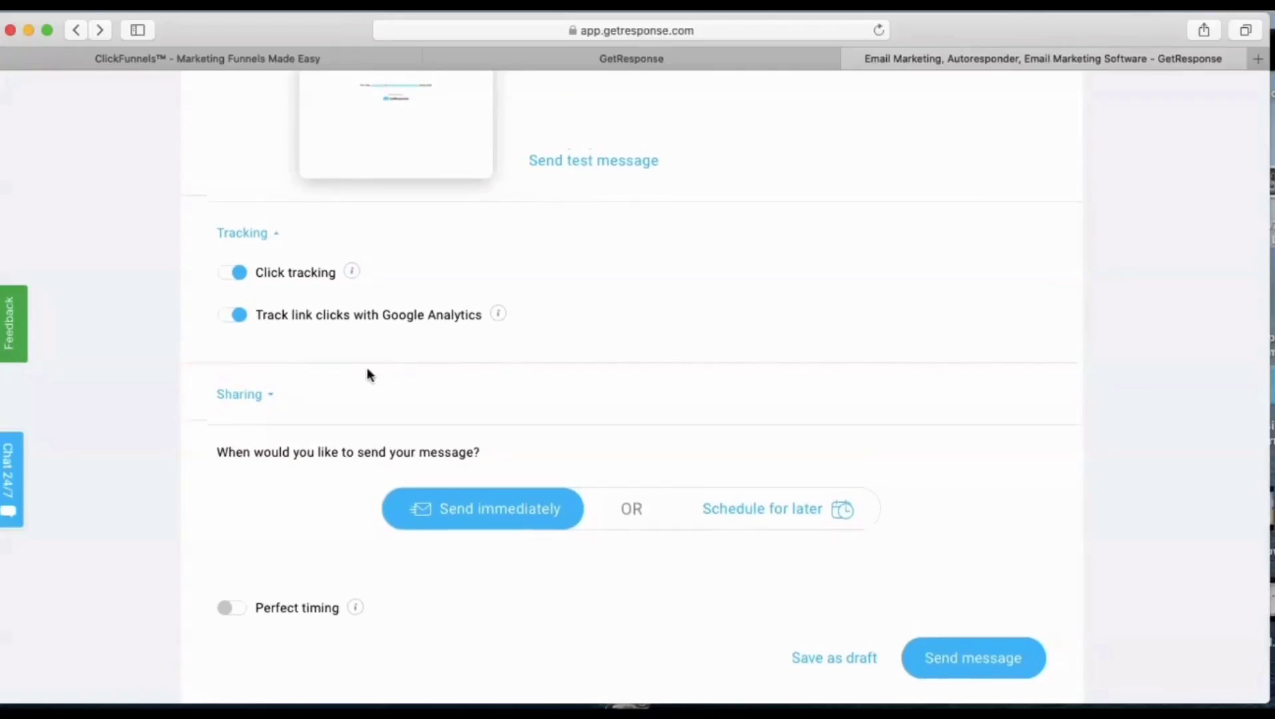
scroll(367, 374, "up", 2)
scroll(367, 374, "down", 5)
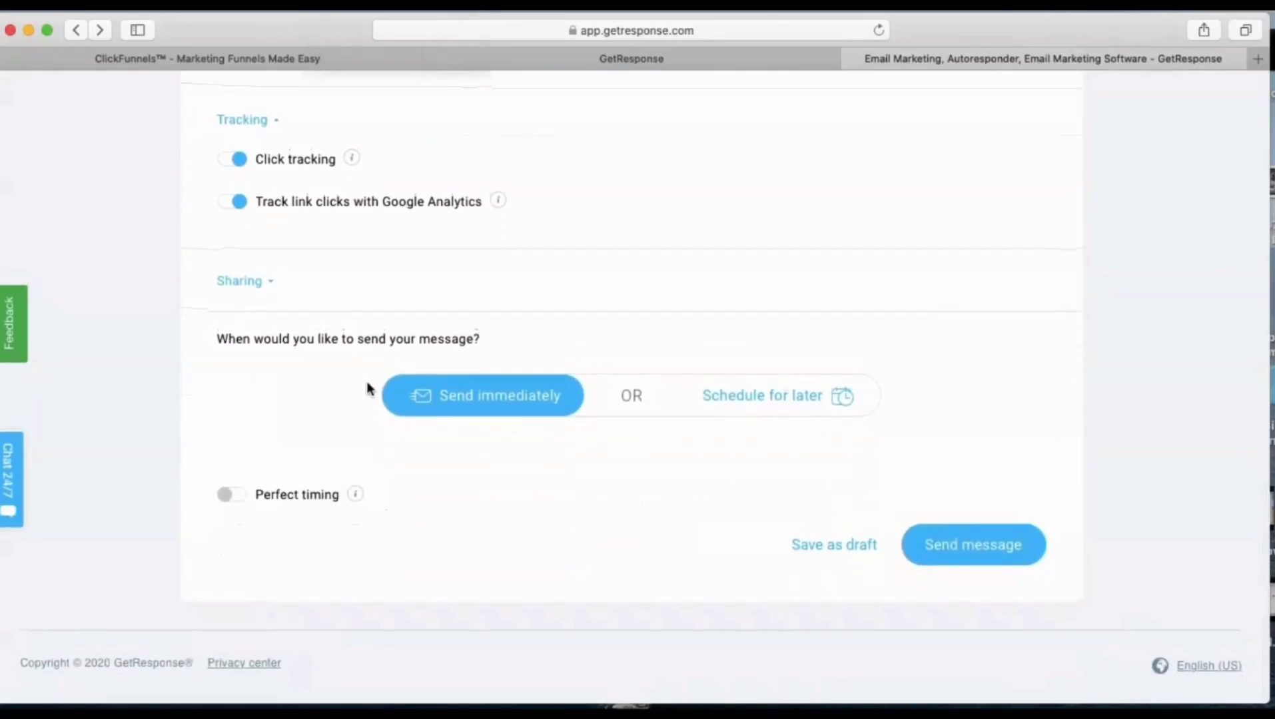
scroll(367, 387, "up", 15)
scroll(366, 387, "down", 15)
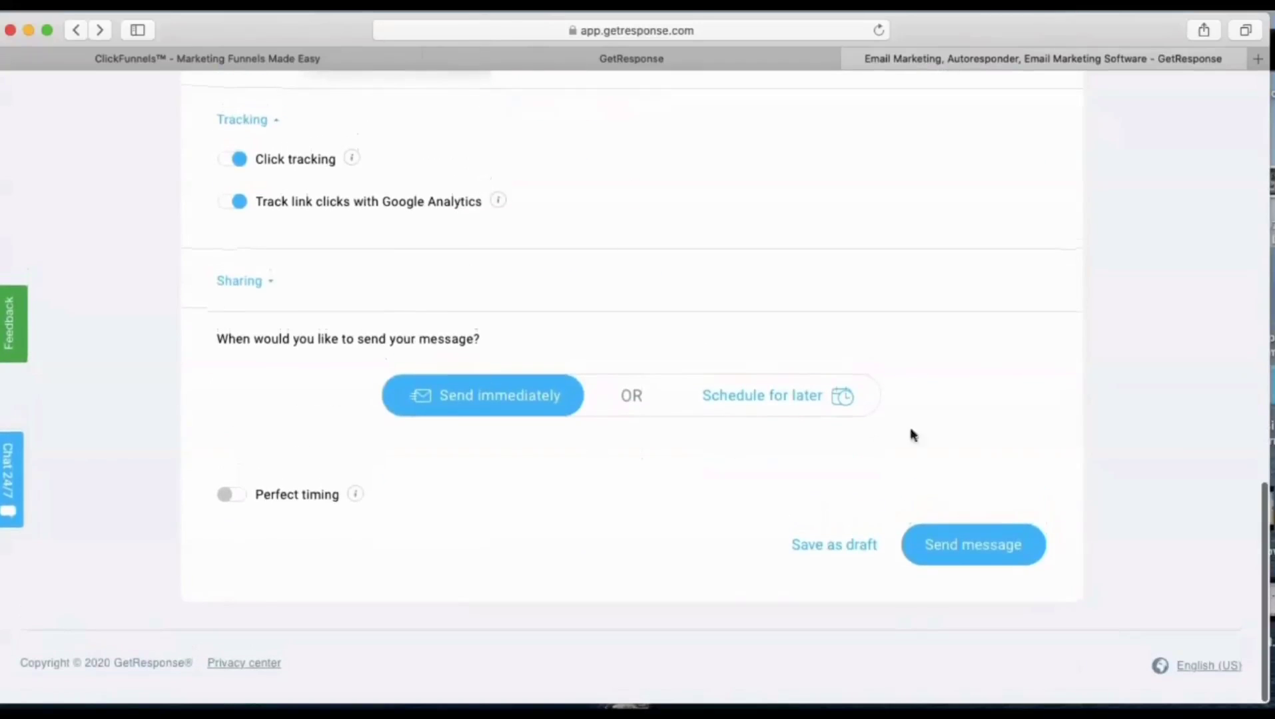
scroll(852, 489, "up", 15)
scroll(852, 489, "down", 15)
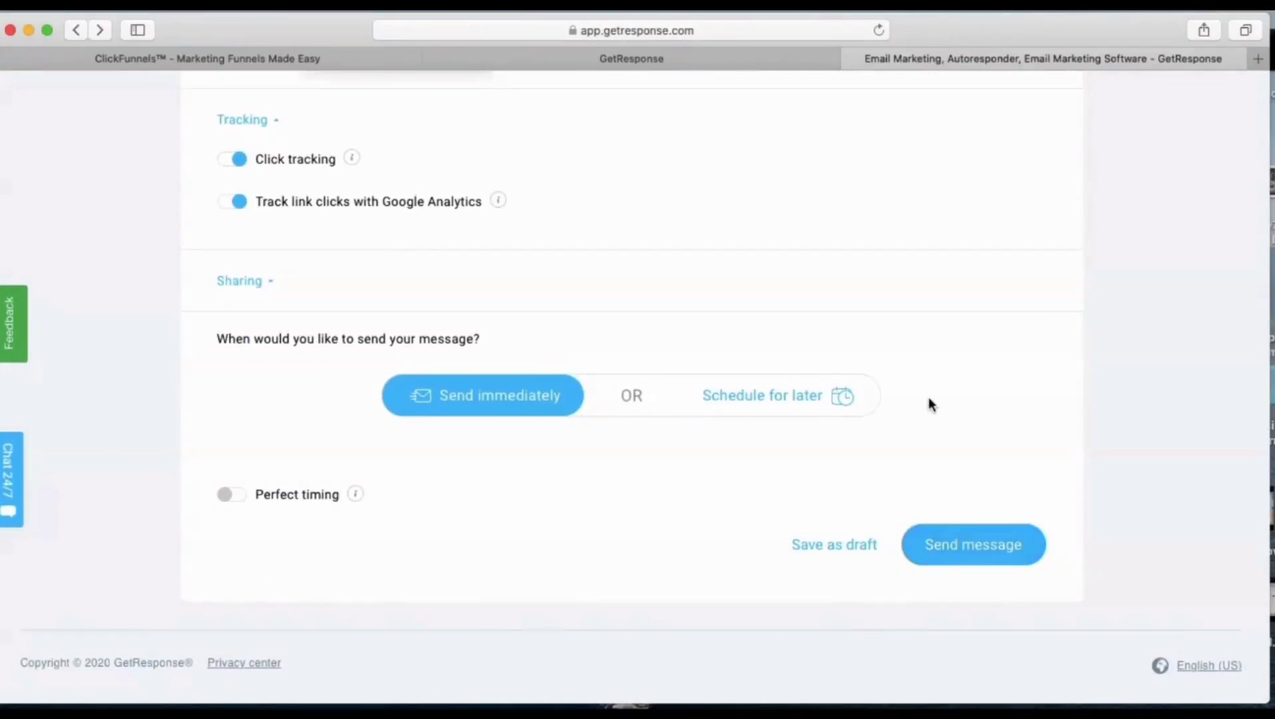
scroll(930, 404, "up", 12)
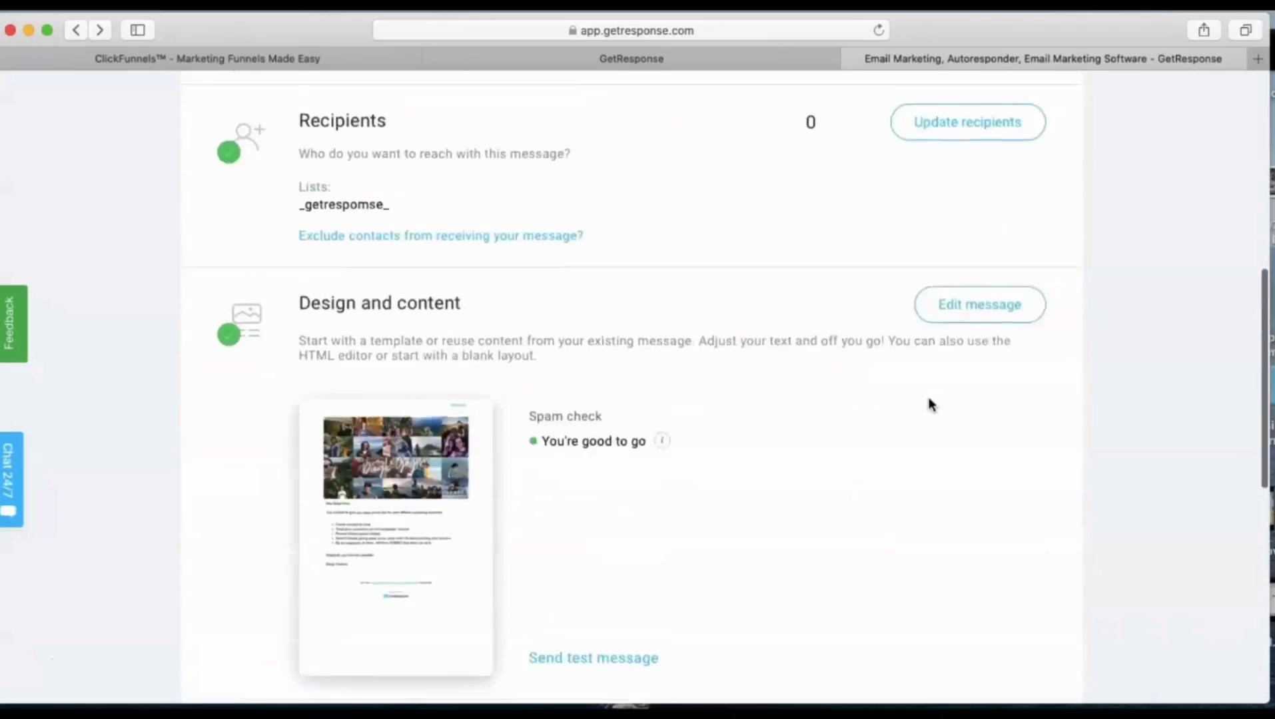
scroll(931, 404, "up", 1)
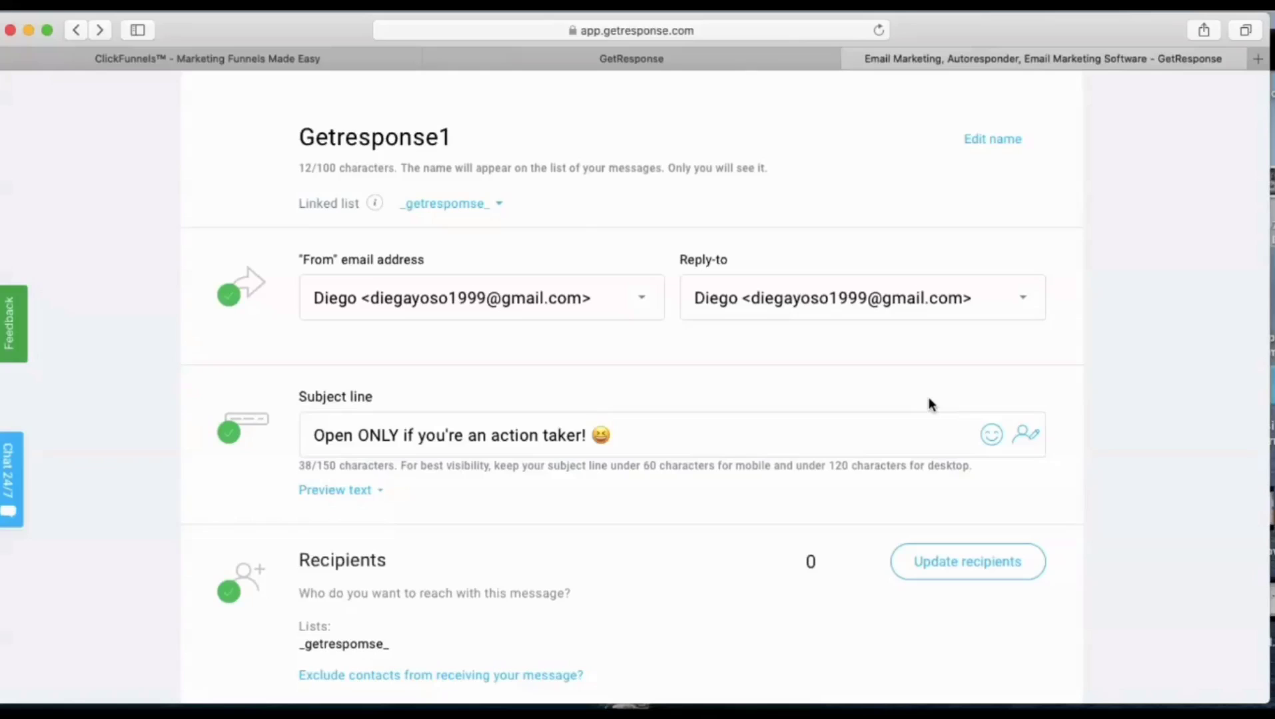
scroll(930, 404, "up", 2)
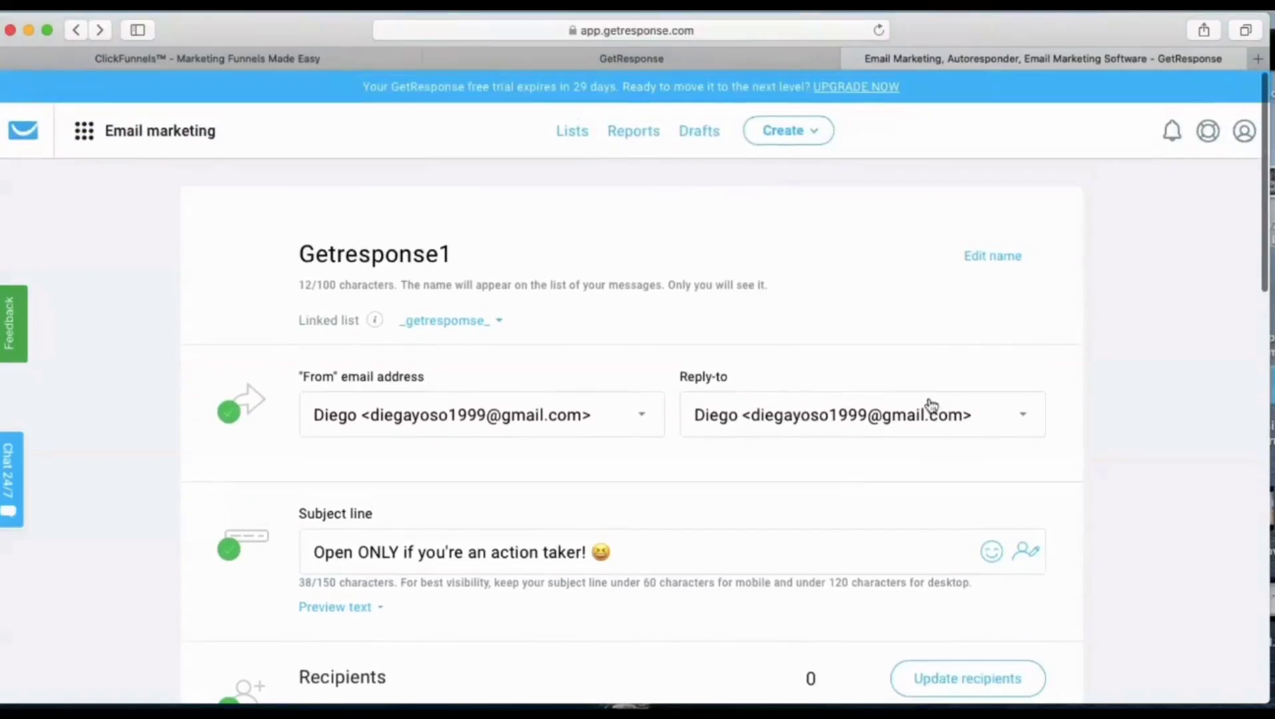
scroll(930, 404, "down", 4)
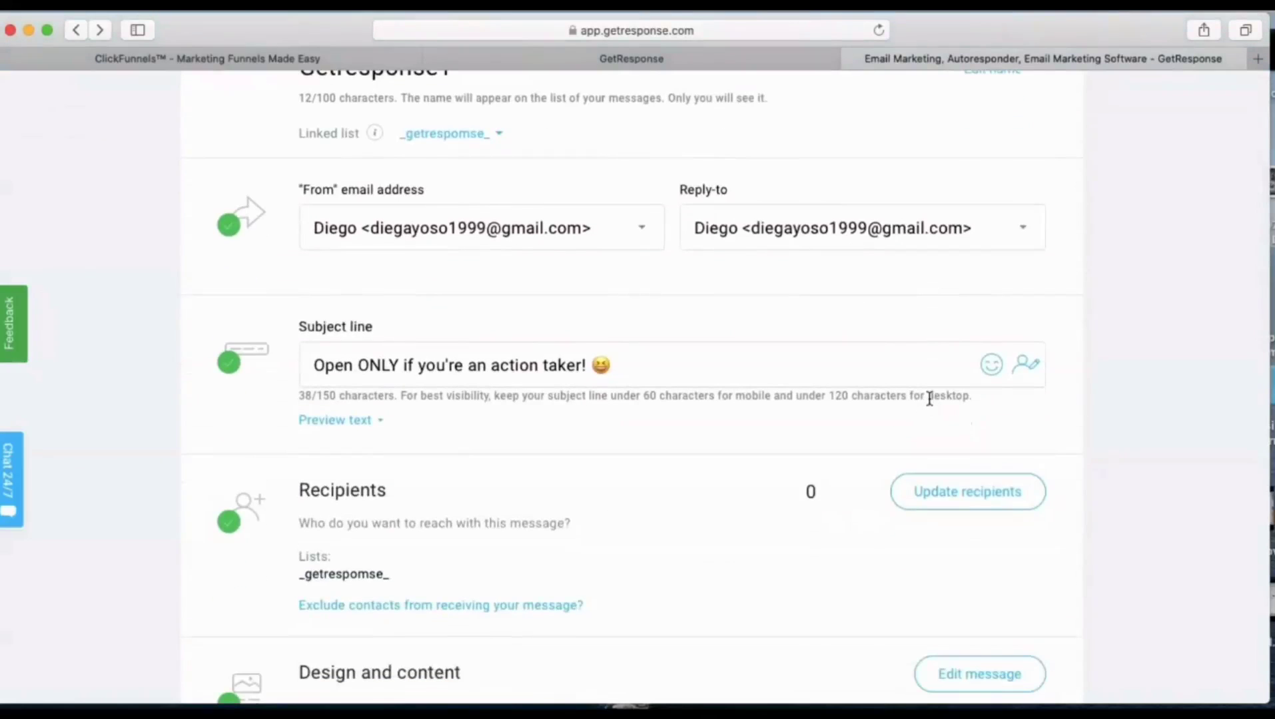
scroll(930, 398, "up", 3)
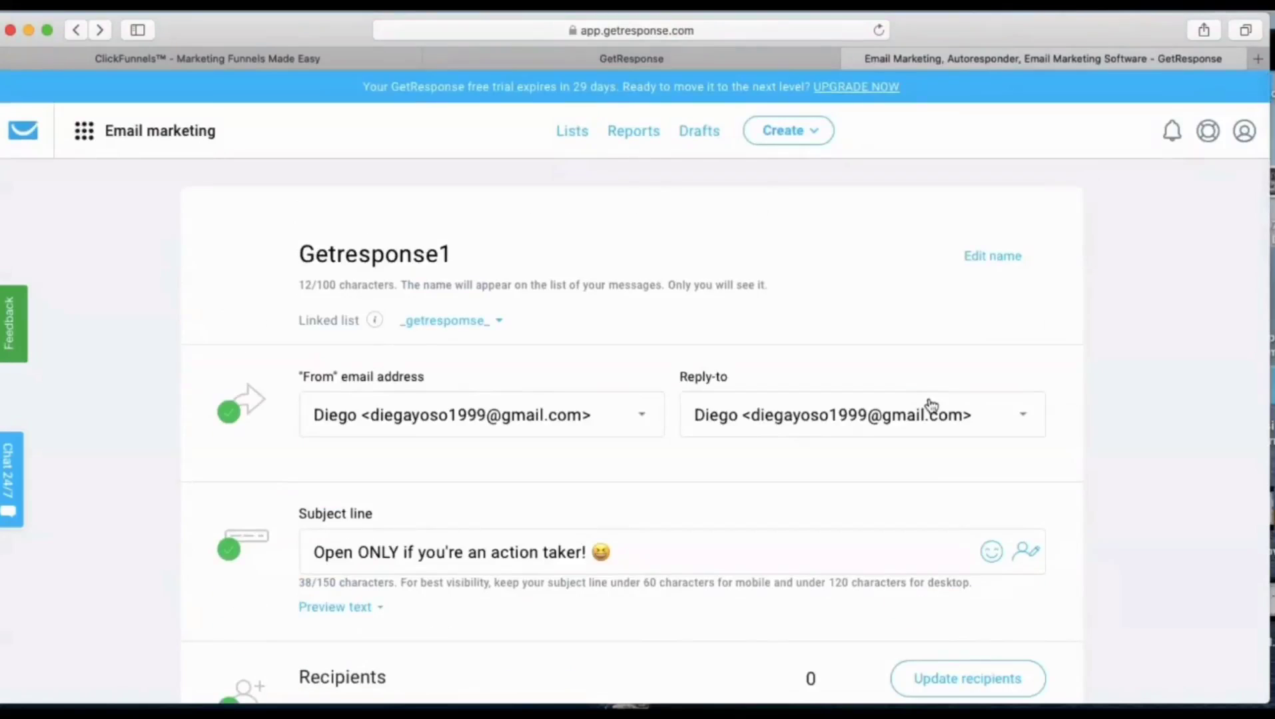
scroll(930, 404, "down", 7)
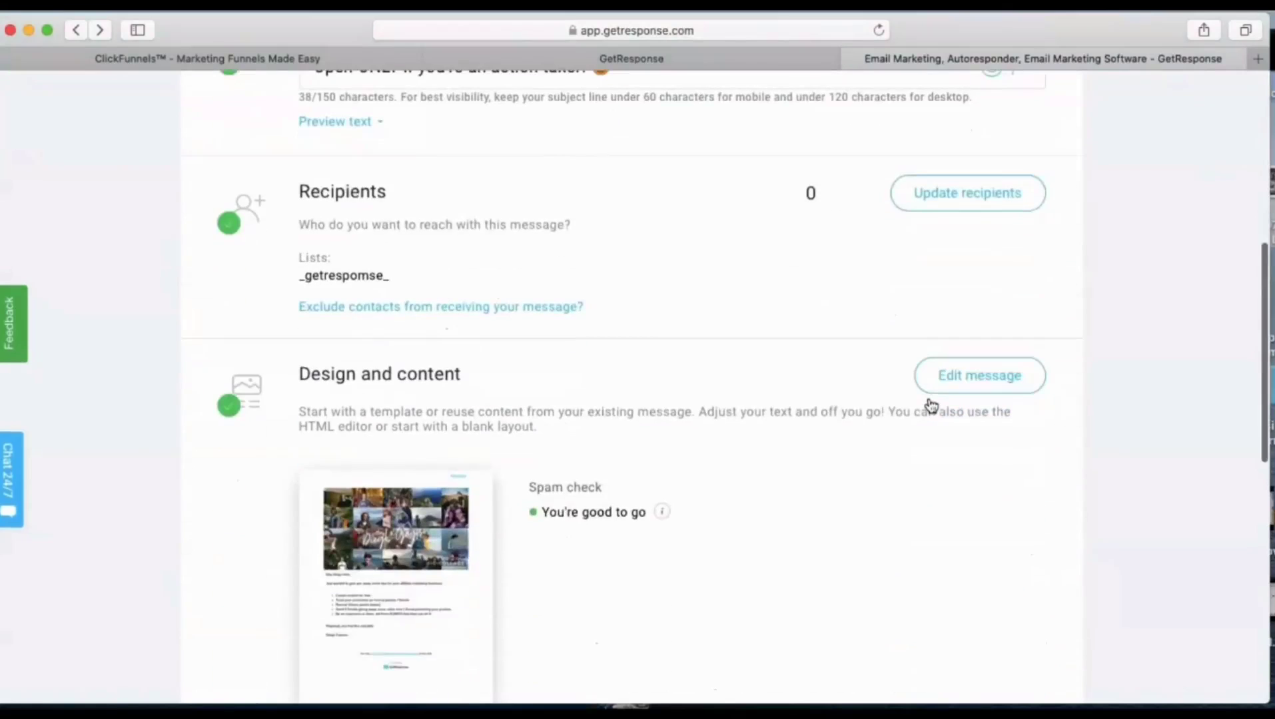
scroll(930, 404, "up", 4)
scroll(930, 403, "up", 4)
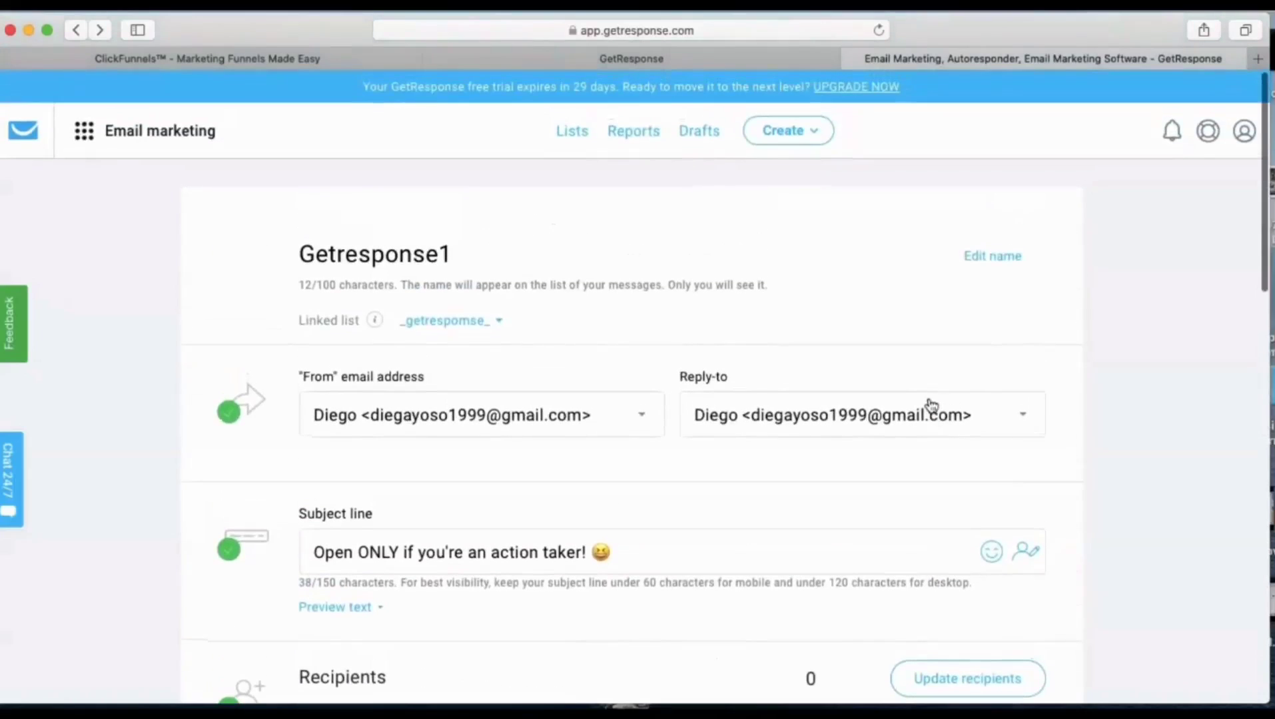